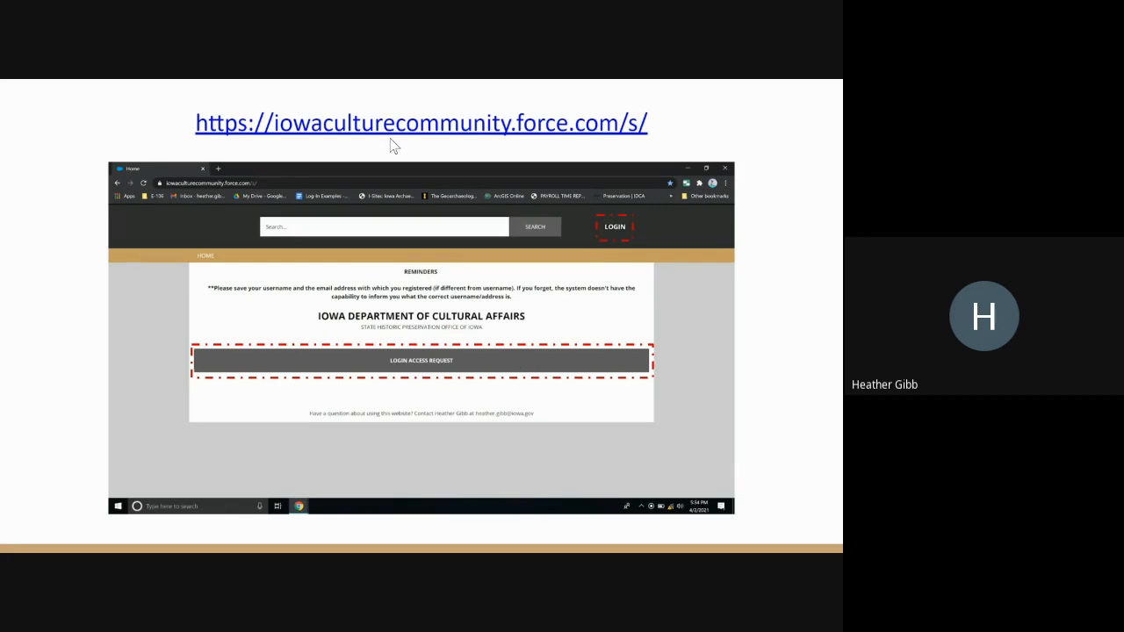
- Leave the slide presentation and go to the Iowa culture community site at iowaculturecommunity.force.com
{"action": "left_click", "coordinate": [363, 154]}
{"action": "key", "text": "Escape"}
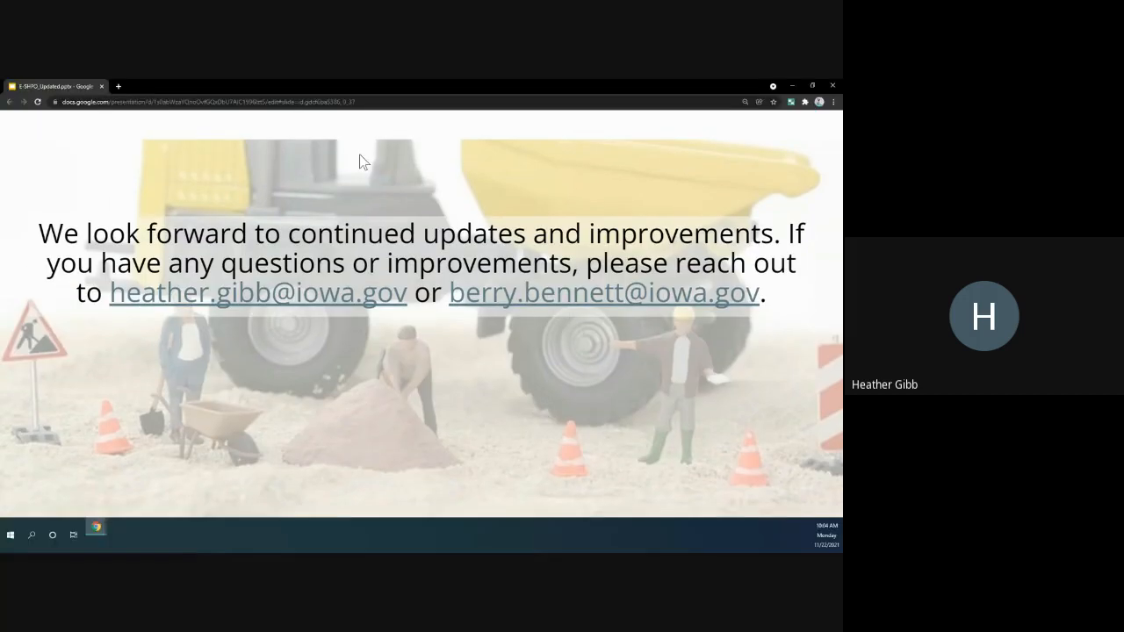
{"action": "left_click", "coordinate": [124, 103]}
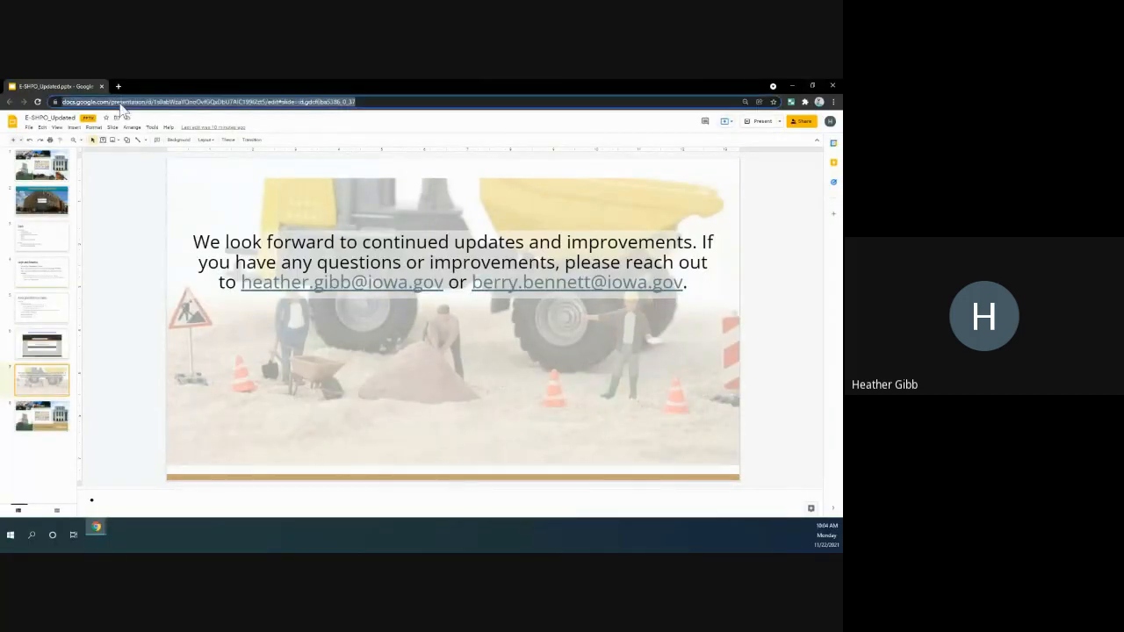
{"action": "type", "text": "iowa"}
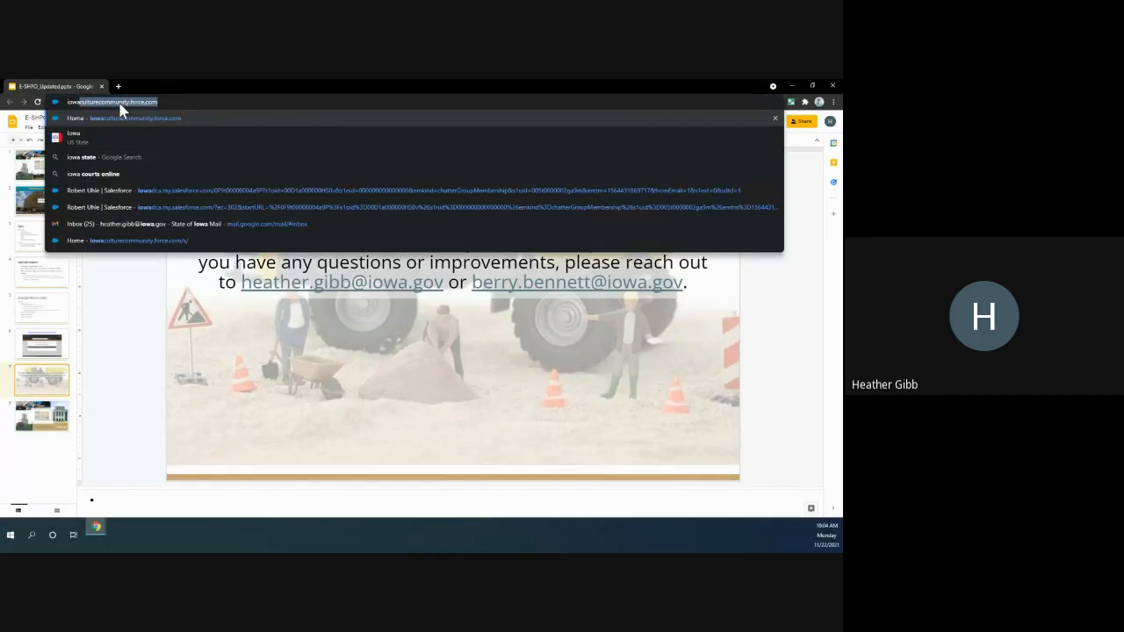
{"action": "key", "text": "Return"}
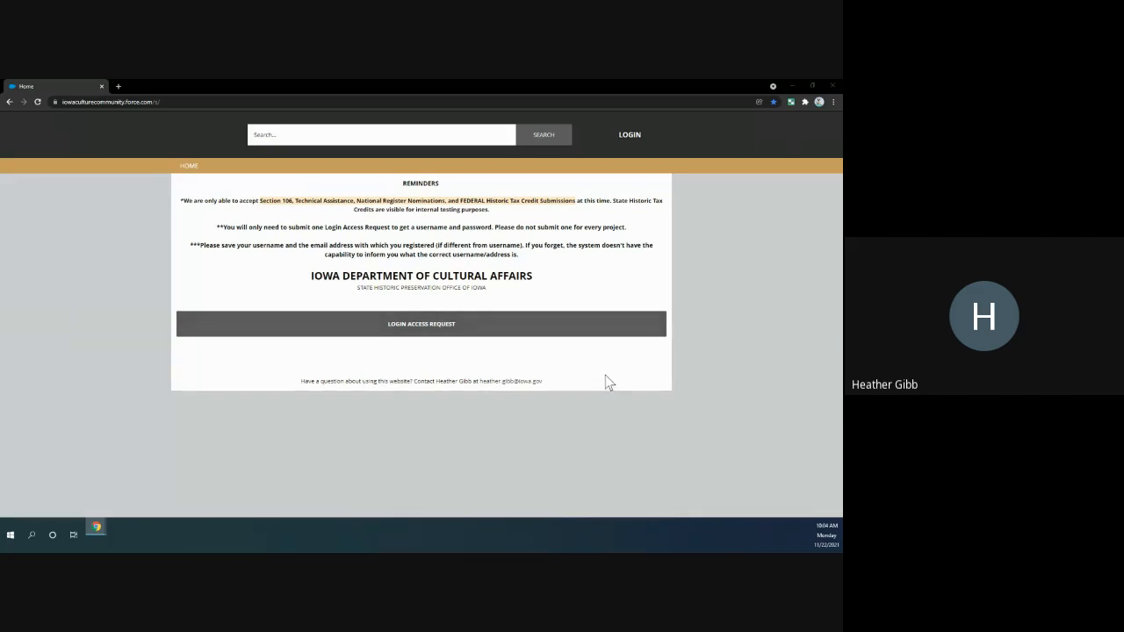
- Open the Login Access Request form, review its fields from project type to status, and return to the home page
{"action": "left_click", "coordinate": [433, 326]}
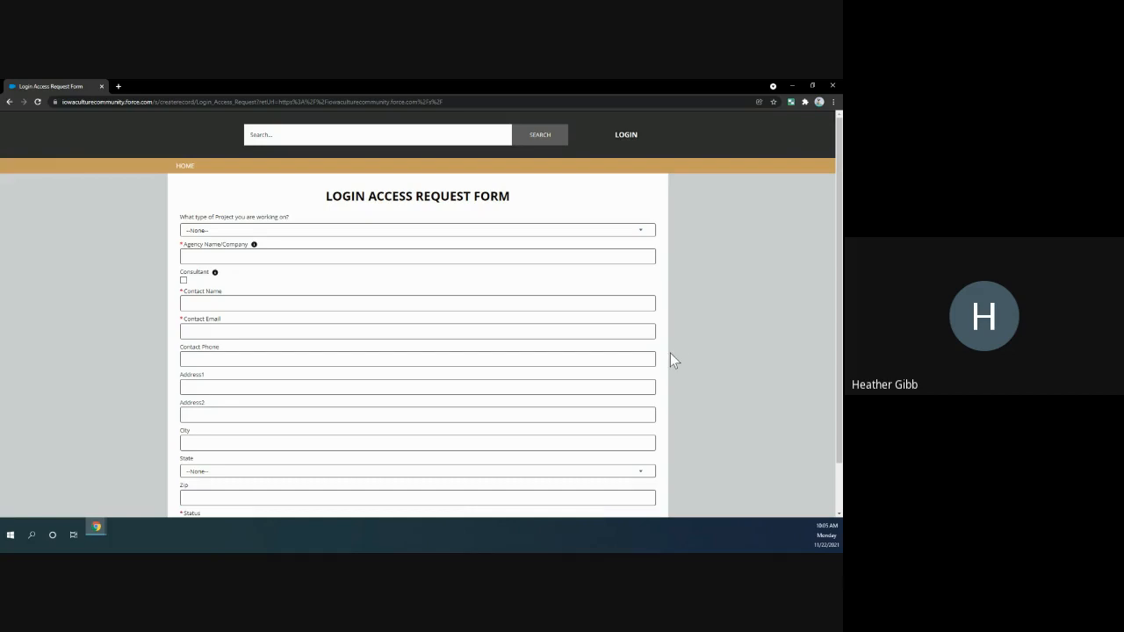
{"action": "scroll", "coordinate": [670, 353], "scroll_direction": "down", "scroll_amount": 1}
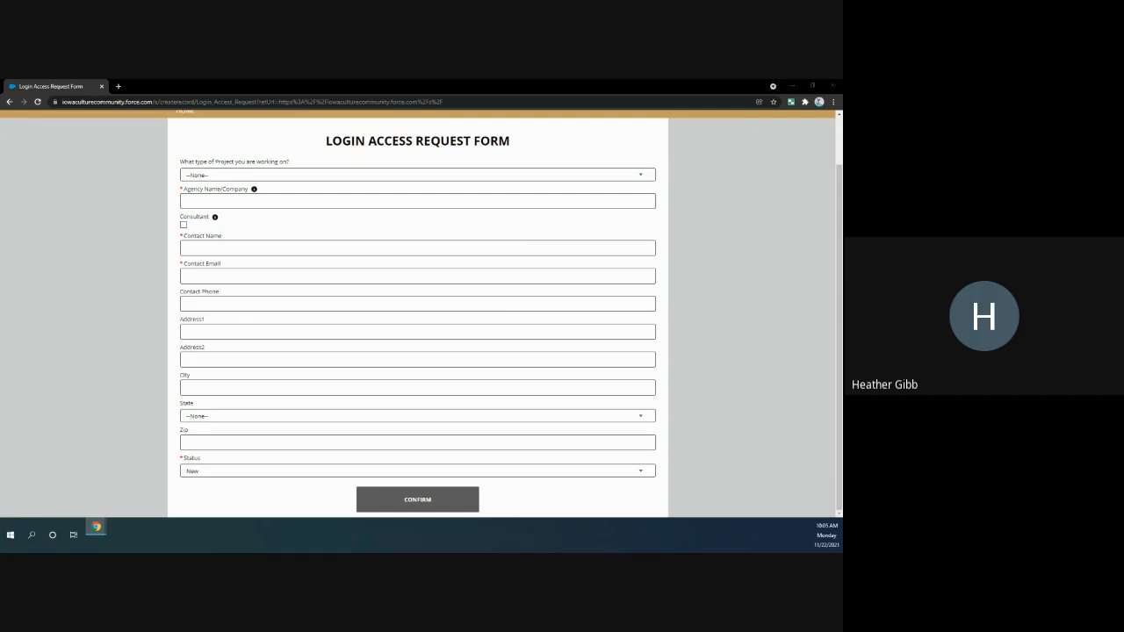
{"action": "scroll", "coordinate": [475, 365], "scroll_direction": "up", "scroll_amount": 2}
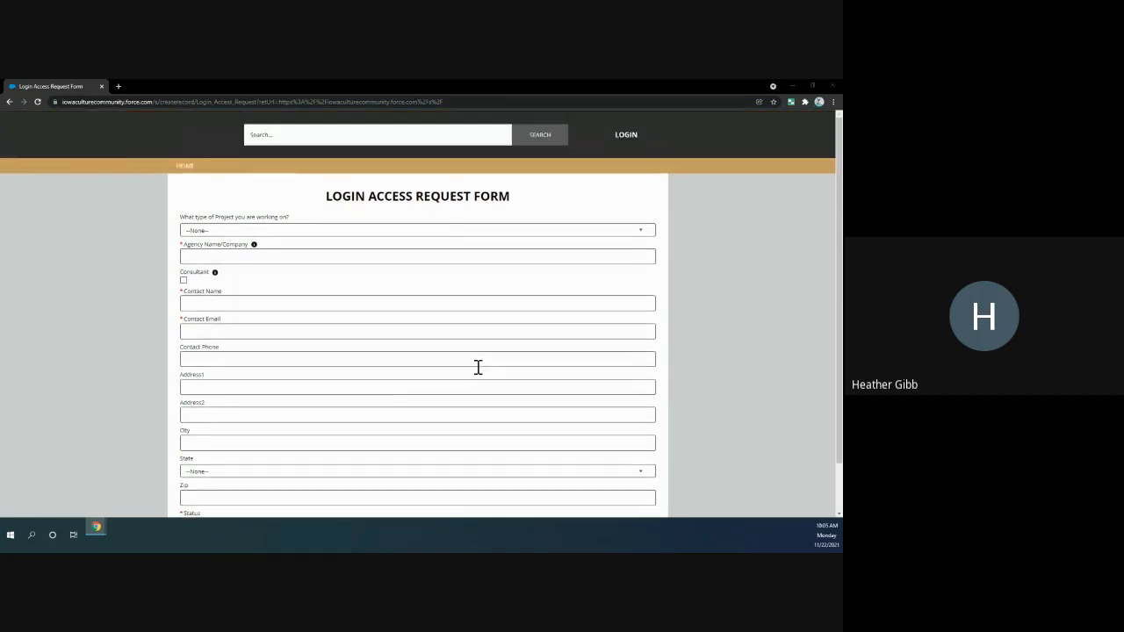
{"action": "scroll", "coordinate": [478, 367], "scroll_direction": "down", "scroll_amount": 2}
{"action": "scroll", "coordinate": [472, 364], "scroll_direction": "up", "scroll_amount": 2}
{"action": "left_click", "coordinate": [181, 170]}
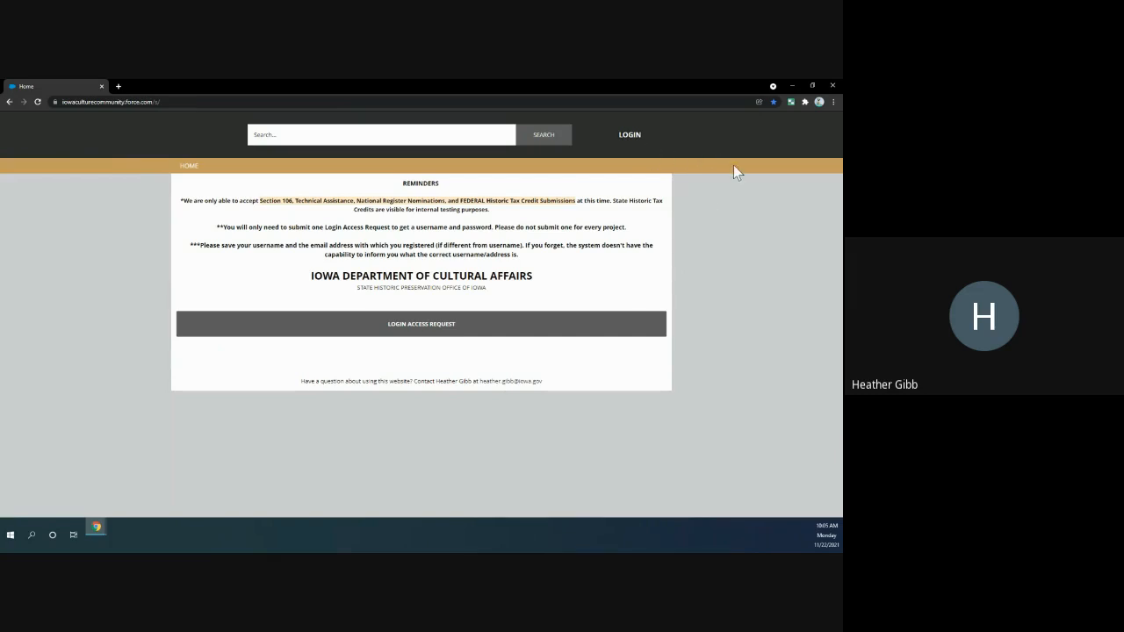
- Log in to the community site with the saved username and password
{"action": "left_click", "coordinate": [627, 139]}
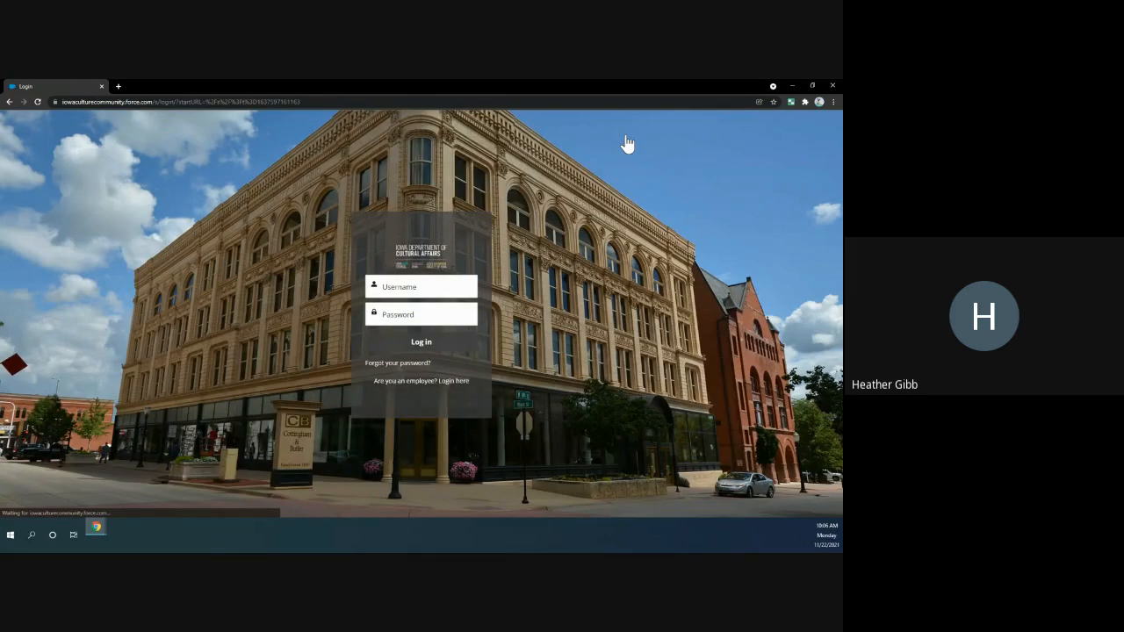
{"action": "triple_click", "coordinate": [431, 290]}
{"action": "left_click", "coordinate": [538, 274]}
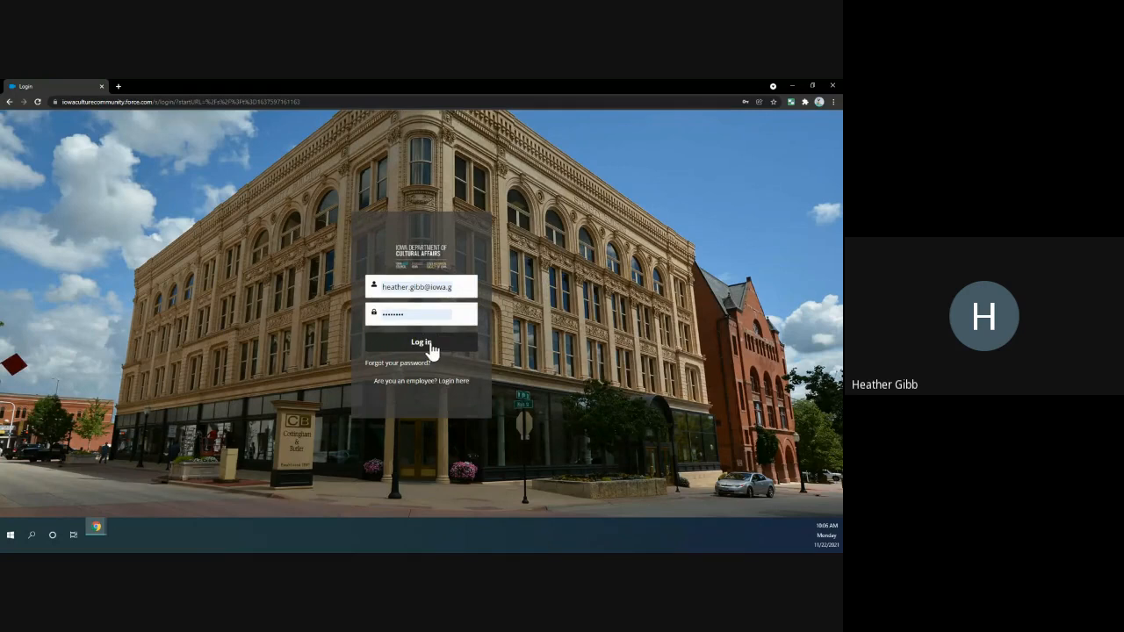
{"action": "left_click", "coordinate": [430, 347]}
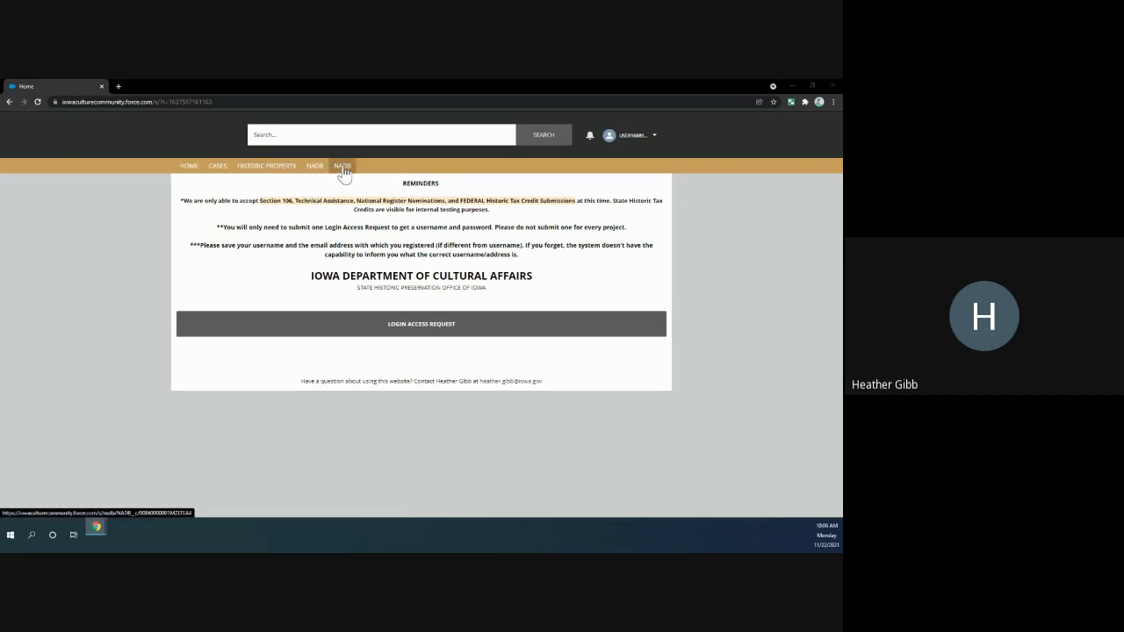
- View the Cases list and switch it to the My Cases - Federal Tax Credit Project list view
{"action": "left_click", "coordinate": [219, 167]}
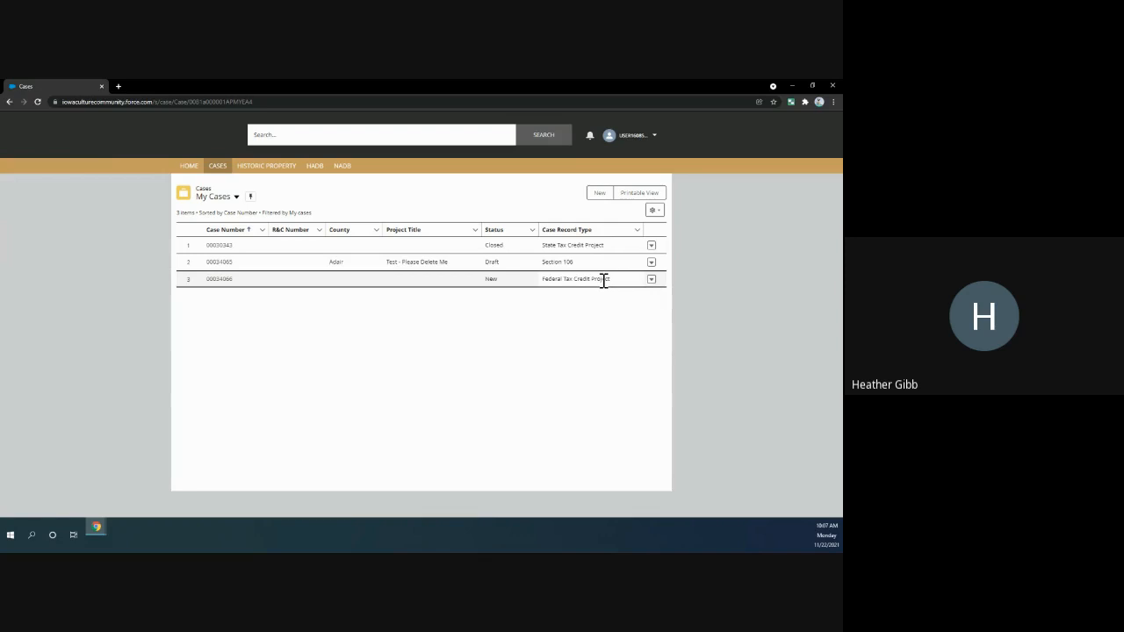
{"action": "left_click", "coordinate": [230, 201]}
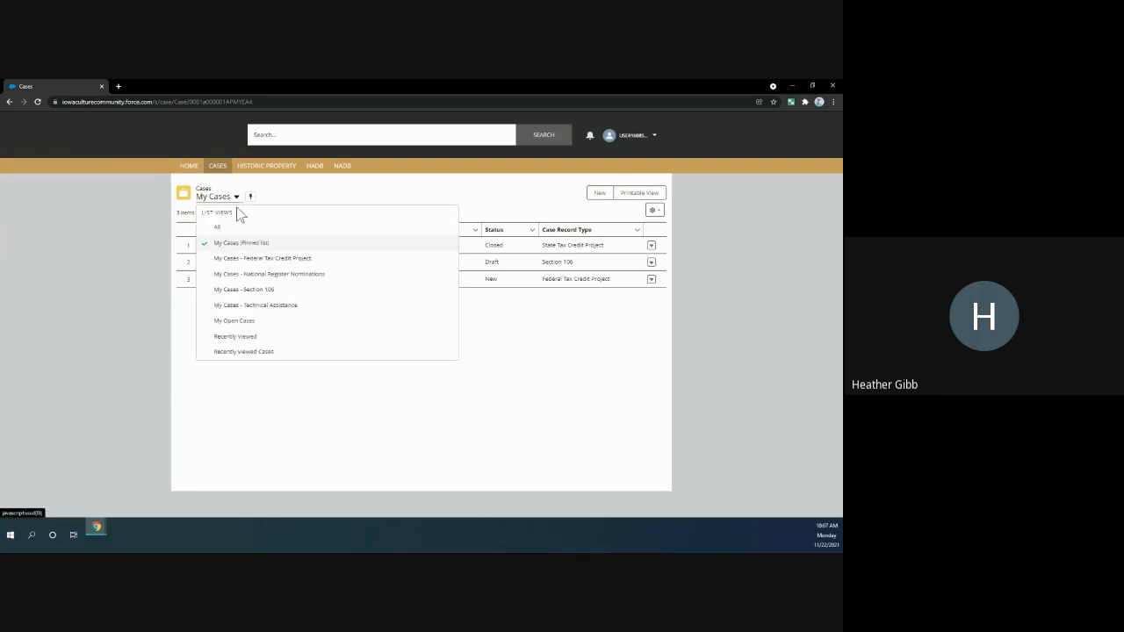
{"action": "left_click", "coordinate": [248, 260]}
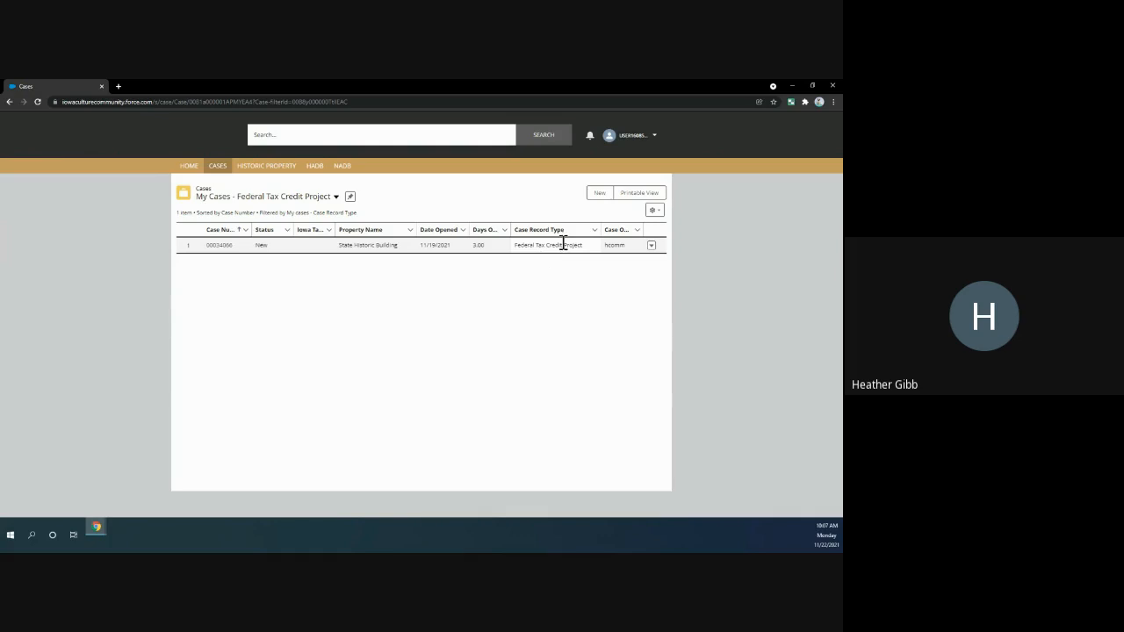
- Display the historic properties in the E-SHPO Community list view and look through the records
{"action": "left_click", "coordinate": [279, 173]}
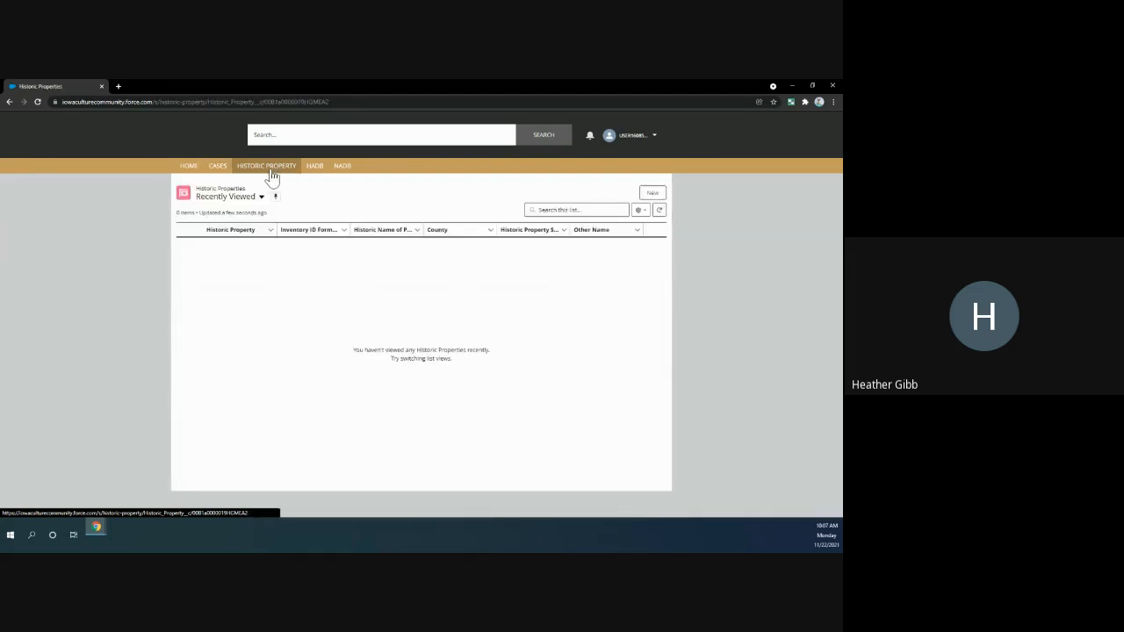
{"action": "left_click", "coordinate": [261, 198]}
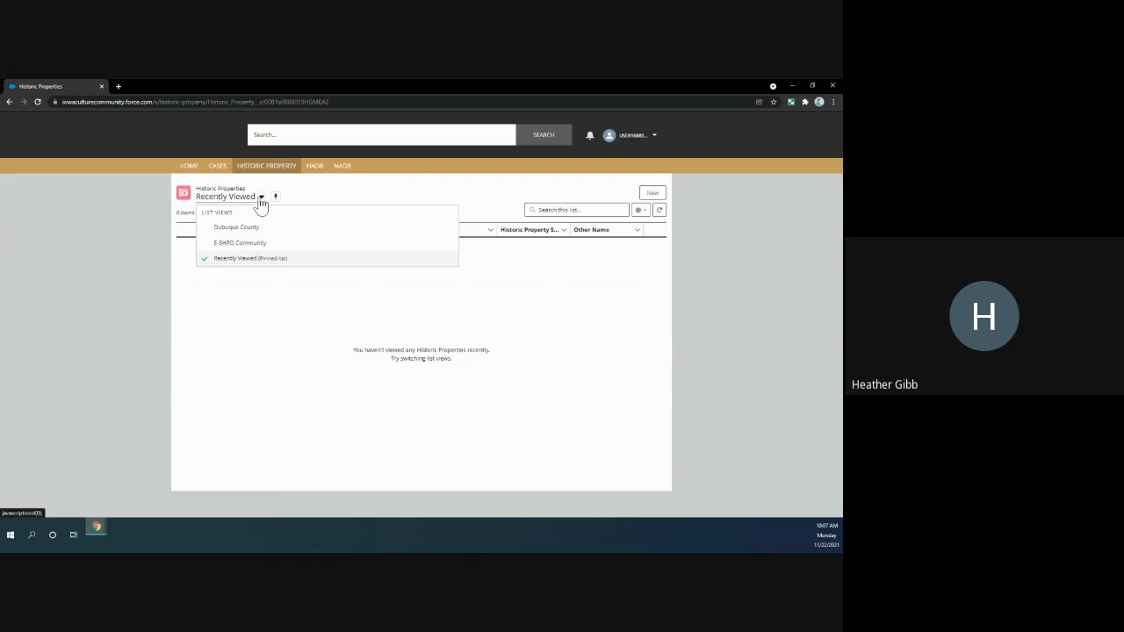
{"action": "left_click", "coordinate": [251, 243]}
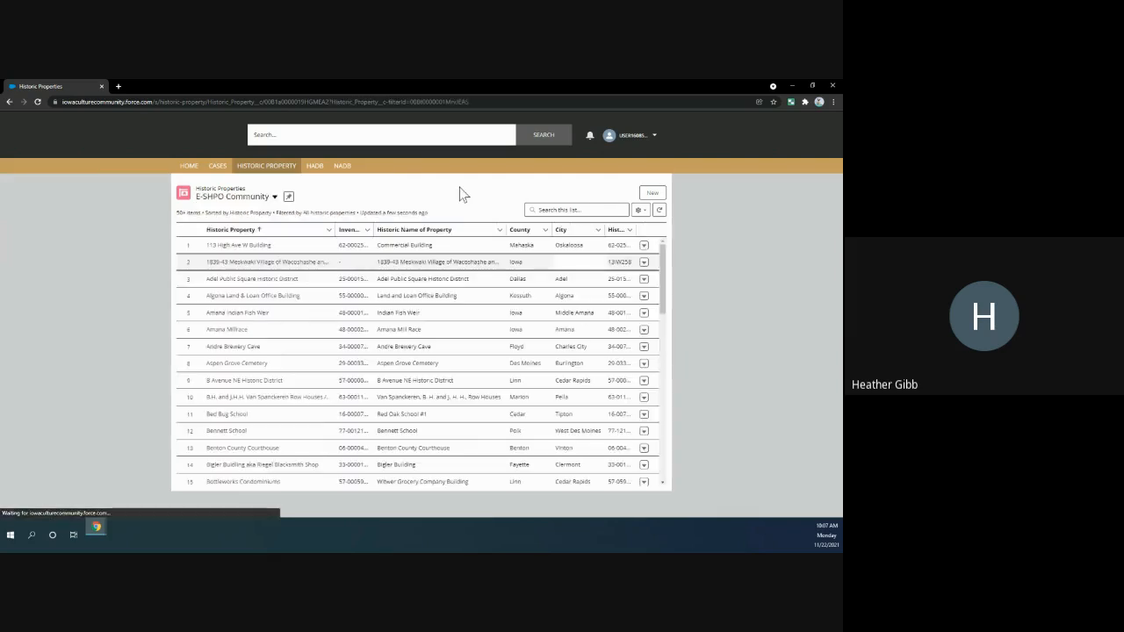
{"action": "scroll", "coordinate": [369, 331], "scroll_direction": "down", "scroll_amount": 1}
{"action": "scroll", "coordinate": [368, 331], "scroll_direction": "down", "scroll_amount": 8}
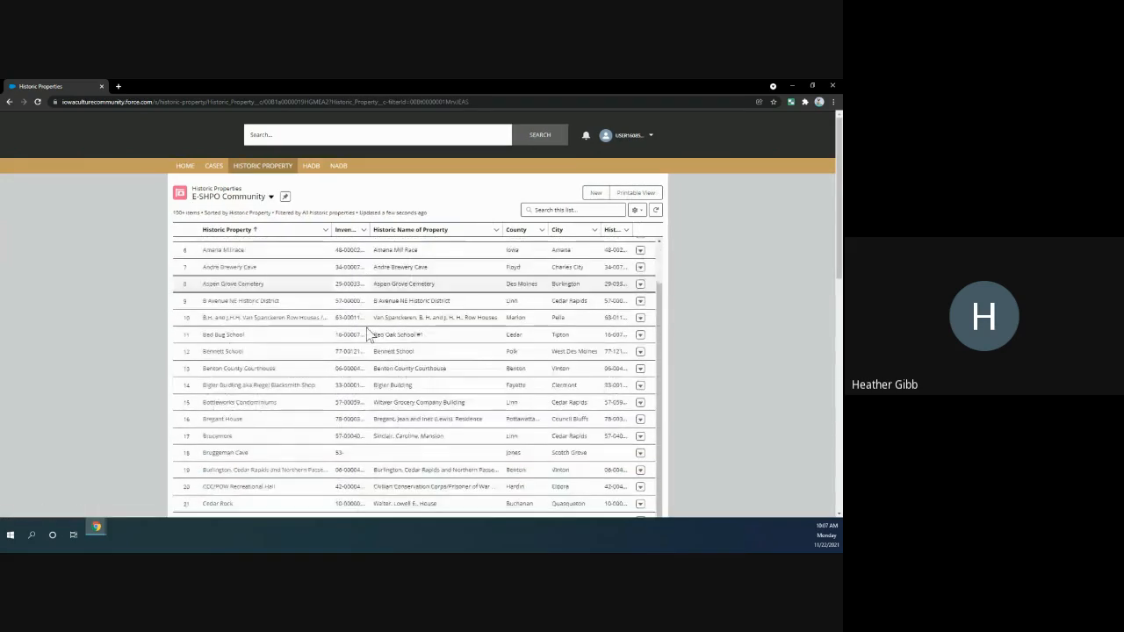
{"action": "scroll", "coordinate": [369, 334], "scroll_direction": "down", "scroll_amount": 1}
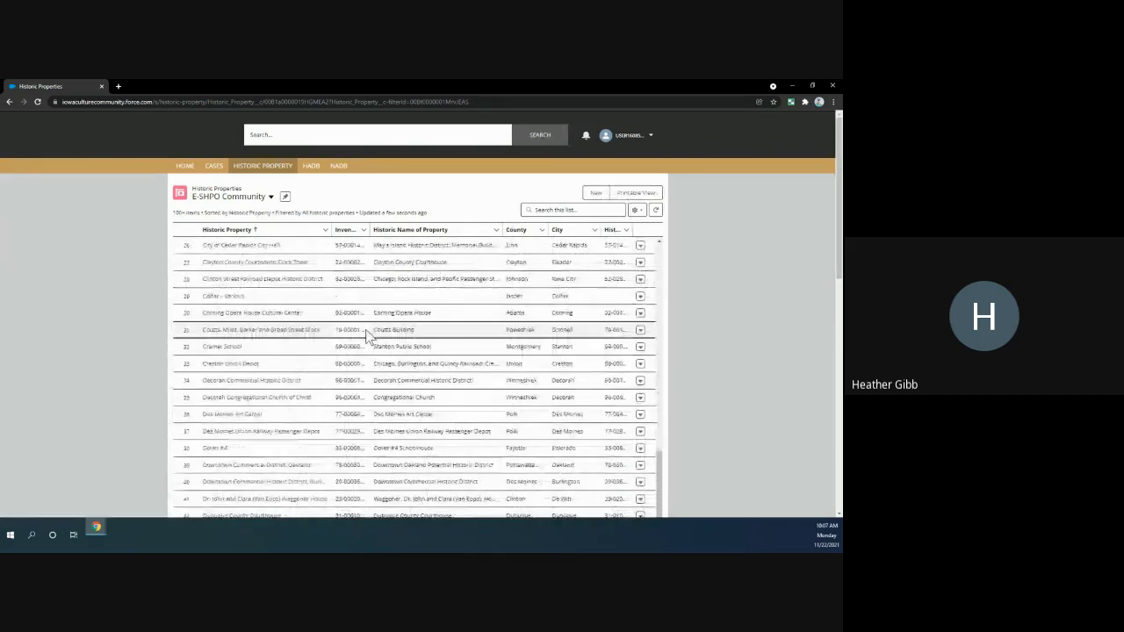
{"action": "scroll", "coordinate": [368, 337], "scroll_direction": "down", "scroll_amount": 2}
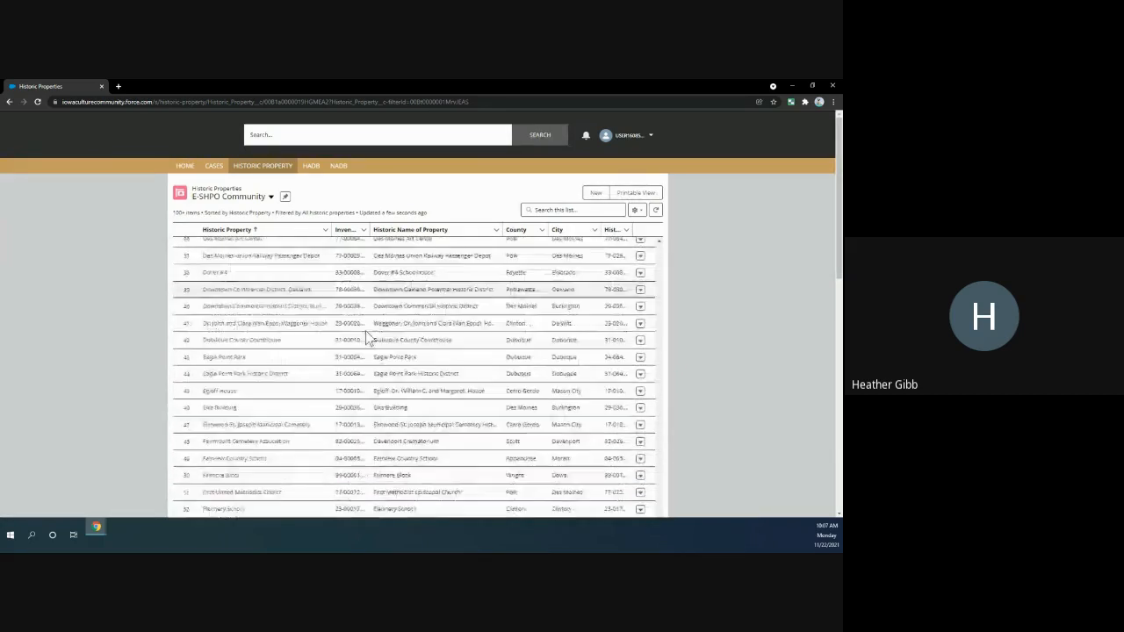
{"action": "scroll", "coordinate": [364, 331], "scroll_direction": "up", "scroll_amount": 6}
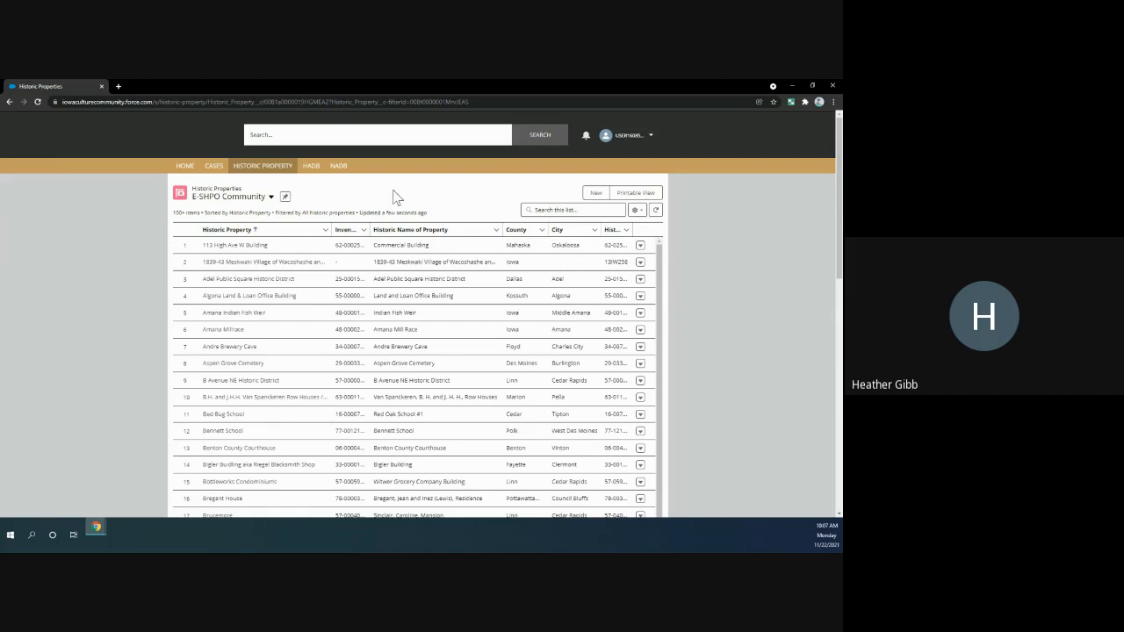
- Display the HADB records in the E-SHPO - HADB list view and browse the report titles
{"action": "left_click", "coordinate": [311, 165]}
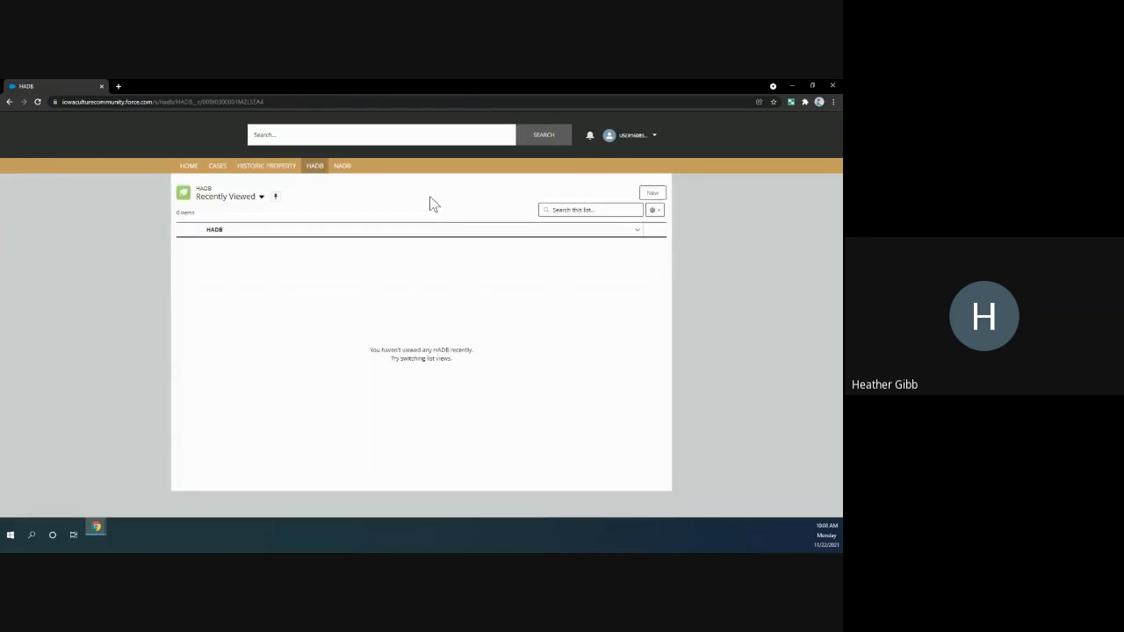
{"action": "left_click", "coordinate": [245, 197]}
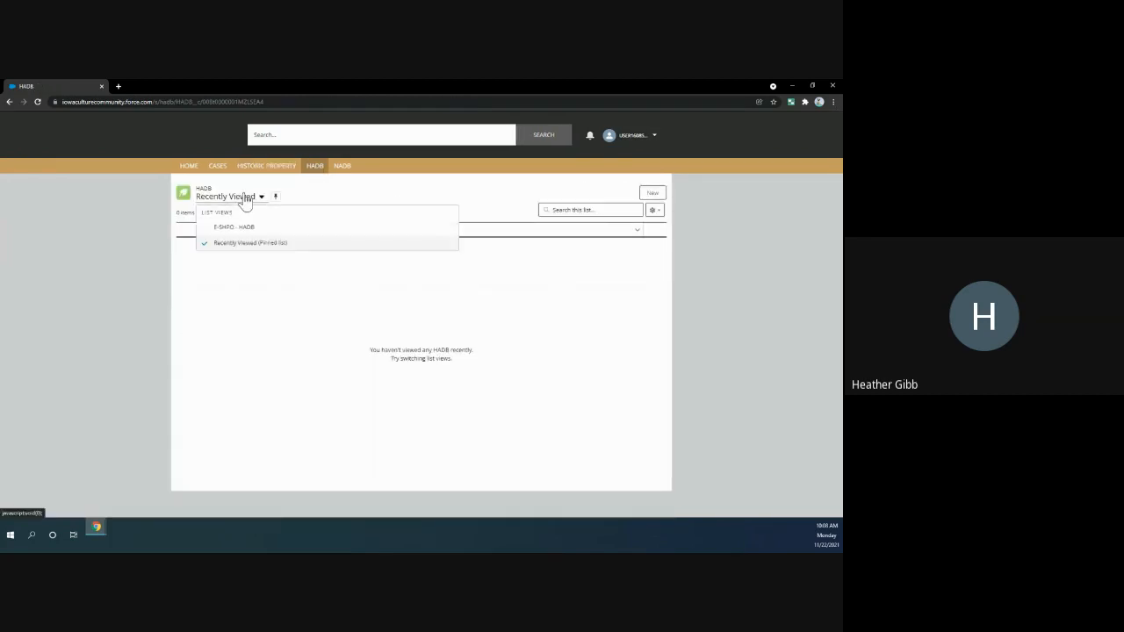
{"action": "left_click", "coordinate": [239, 227]}
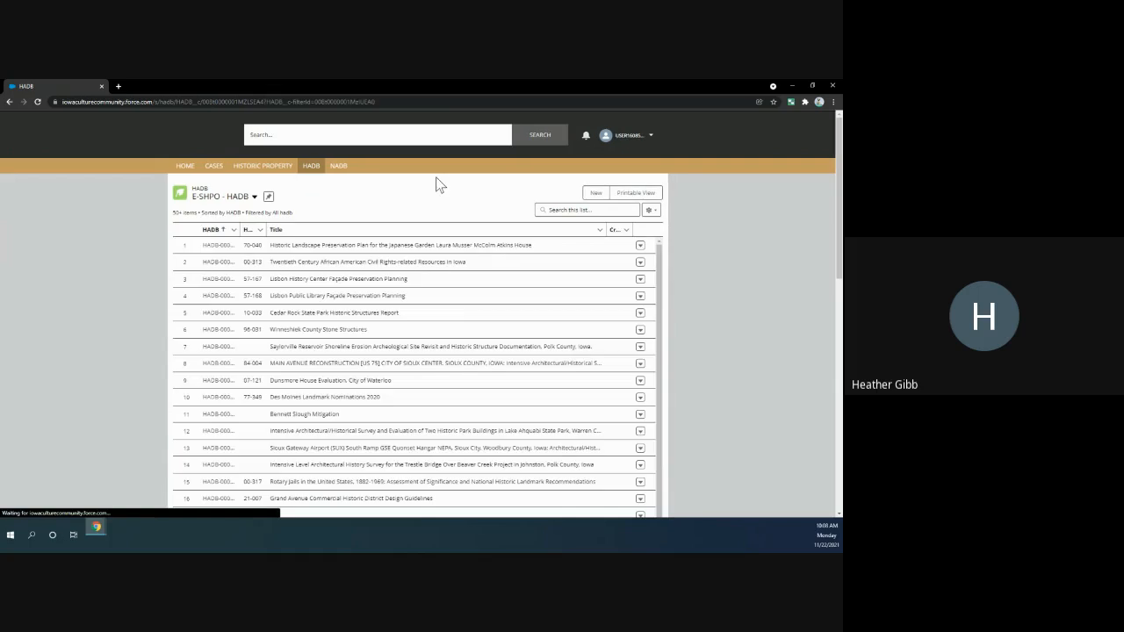
{"action": "scroll", "coordinate": [454, 302], "scroll_direction": "down", "scroll_amount": 2}
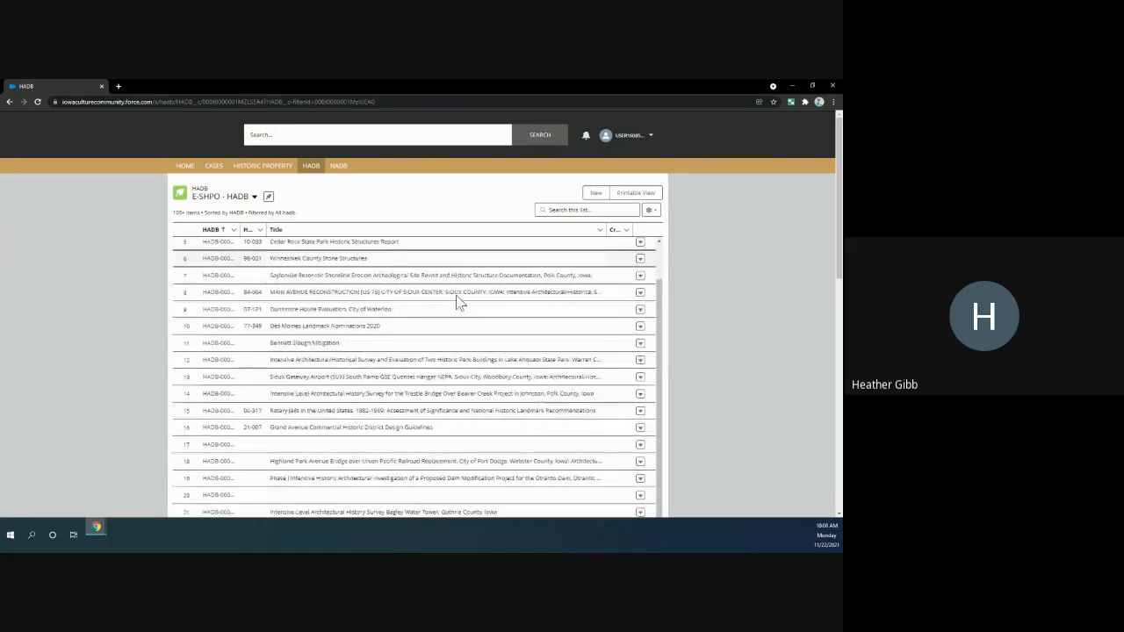
{"action": "scroll", "coordinate": [457, 301], "scroll_direction": "down", "scroll_amount": 6}
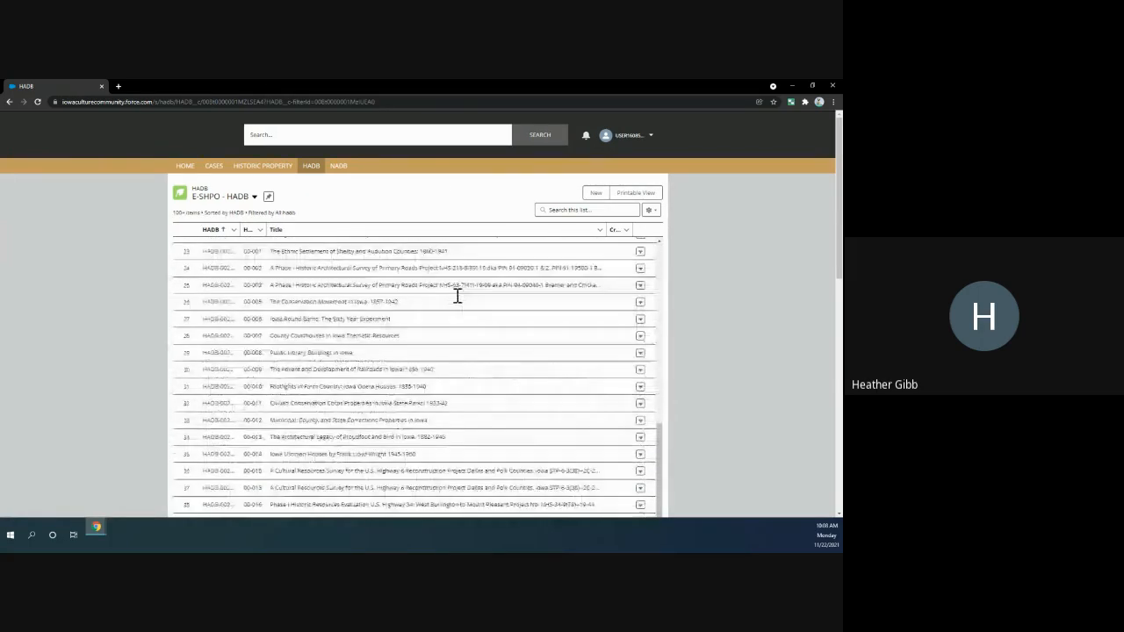
{"action": "scroll", "coordinate": [457, 299], "scroll_direction": "down", "scroll_amount": 2}
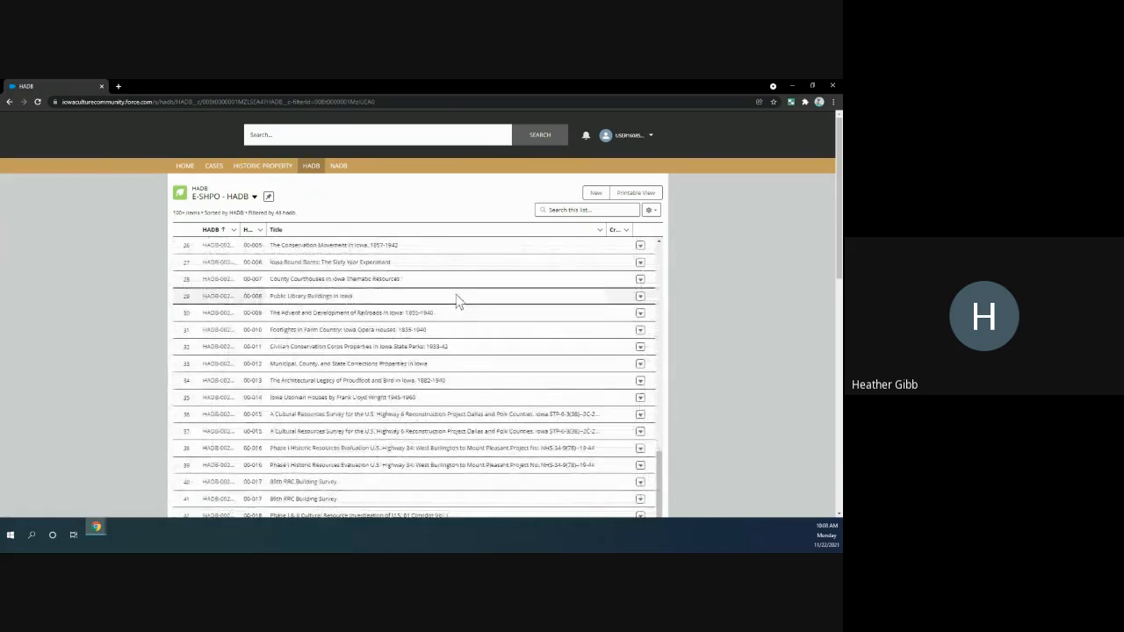
{"action": "scroll", "coordinate": [457, 302], "scroll_direction": "down", "scroll_amount": 4}
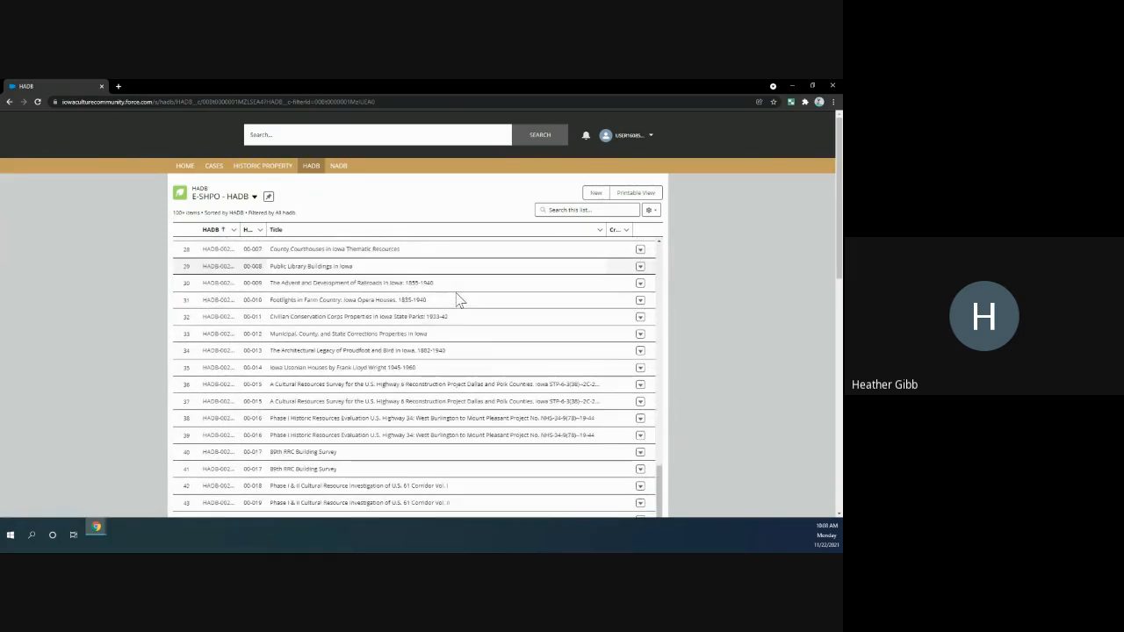
{"action": "scroll", "coordinate": [457, 298], "scroll_direction": "down", "scroll_amount": 5}
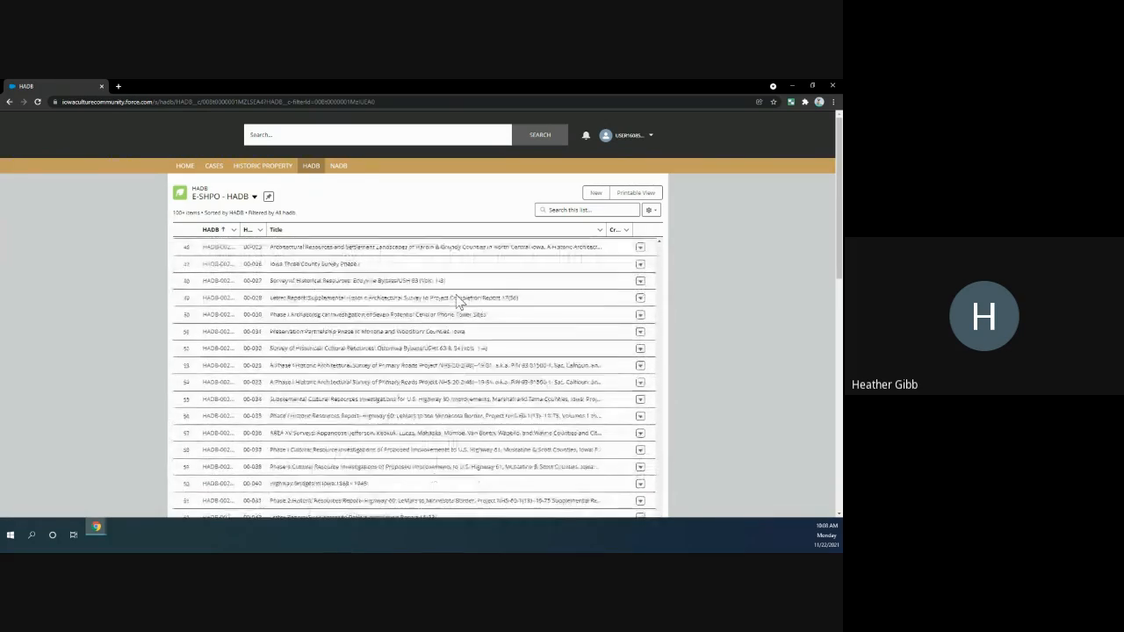
{"action": "scroll", "coordinate": [454, 296], "scroll_direction": "down", "scroll_amount": 5}
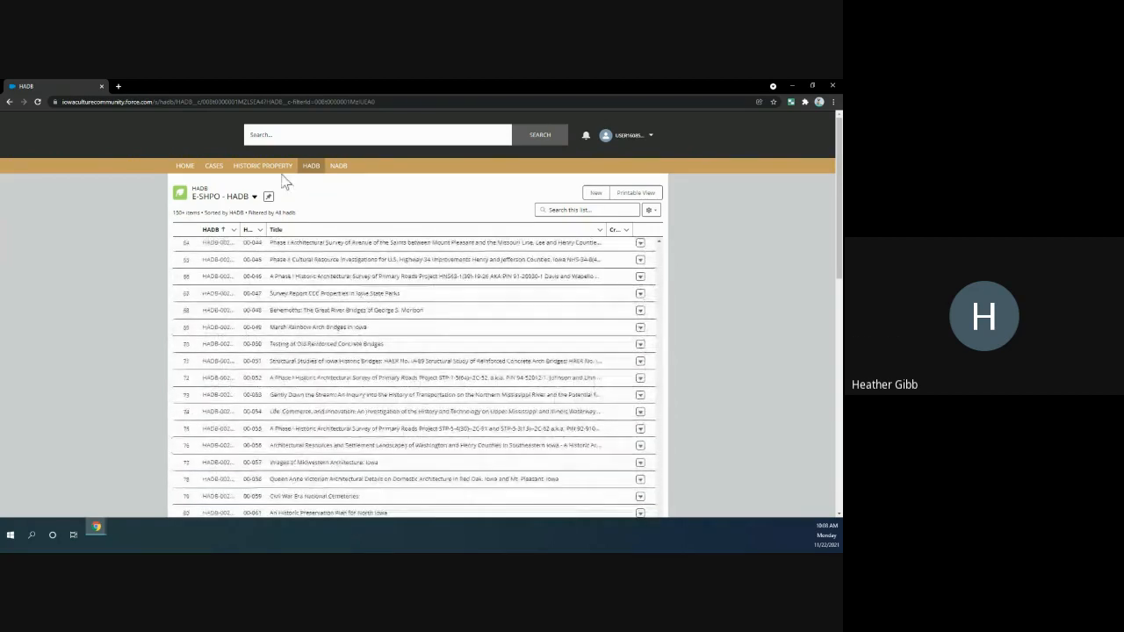
- Display the NADB records in the My NADB list view
{"action": "left_click", "coordinate": [339, 167]}
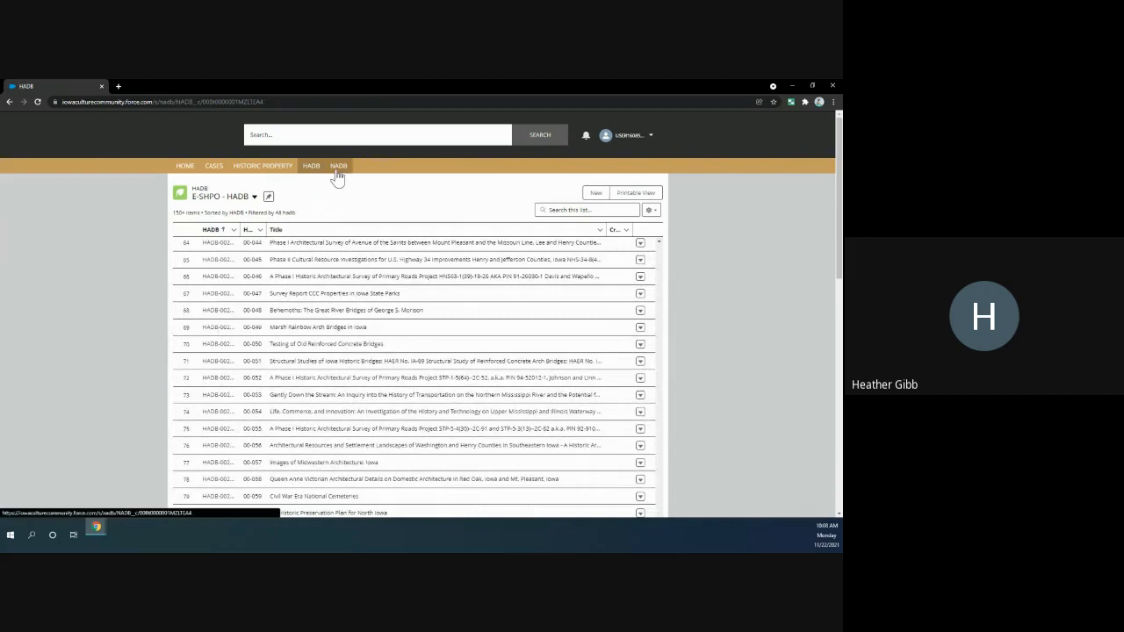
{"action": "left_click", "coordinate": [249, 197]}
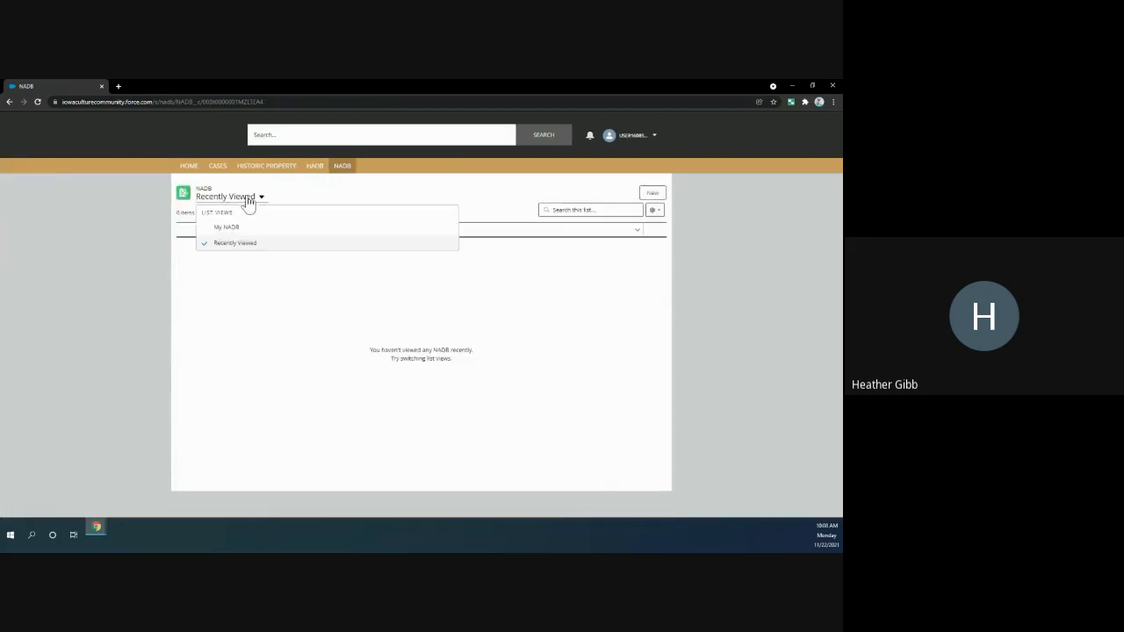
{"action": "left_click", "coordinate": [240, 230]}
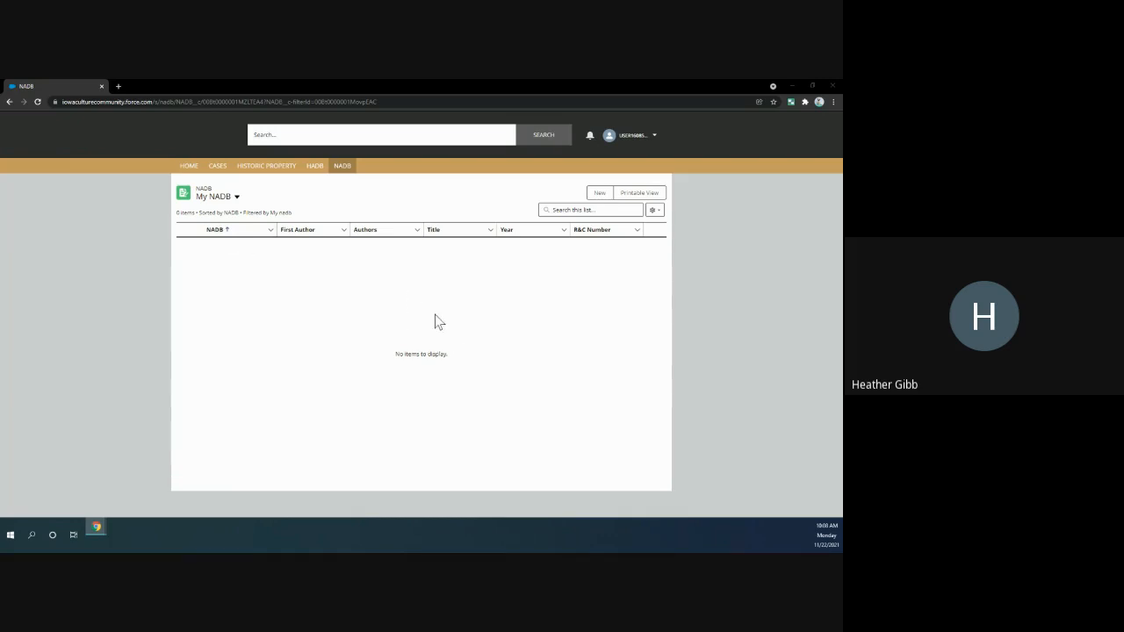
- Start a new case from the Cases list with the Federal Tax Credit Project record type
{"action": "left_click", "coordinate": [214, 165]}
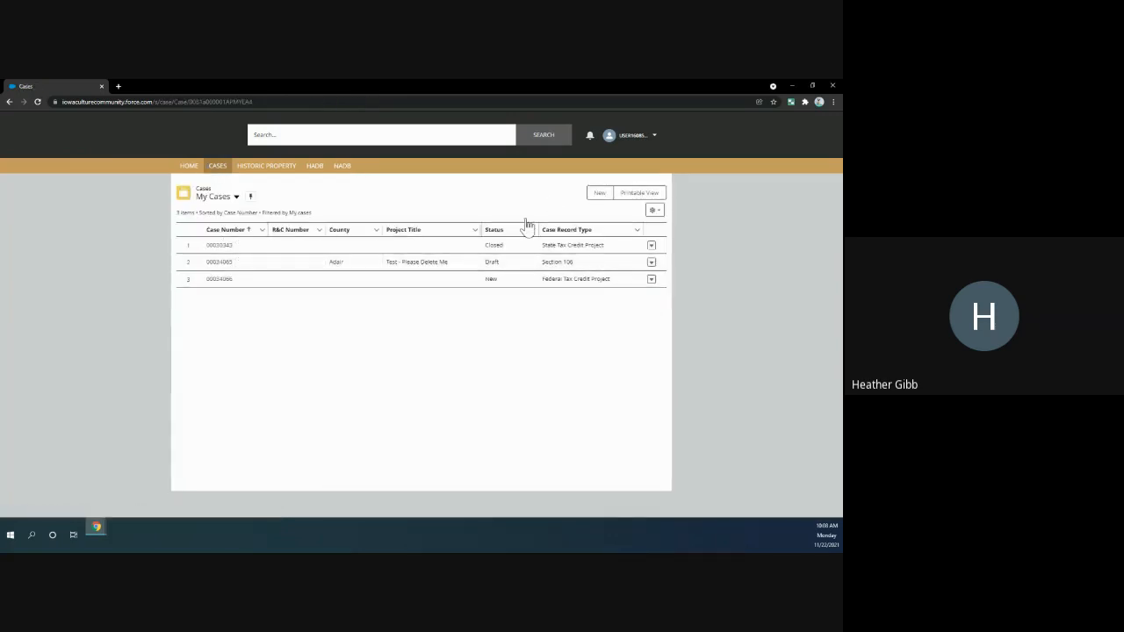
{"action": "left_click", "coordinate": [598, 195]}
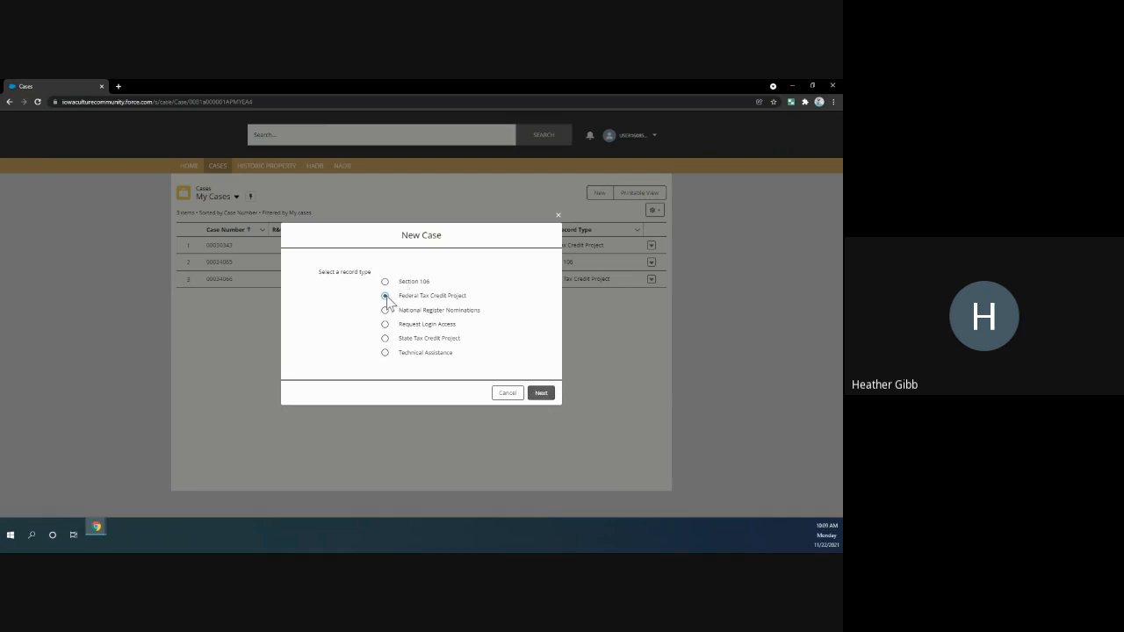
{"action": "left_click", "coordinate": [541, 395]}
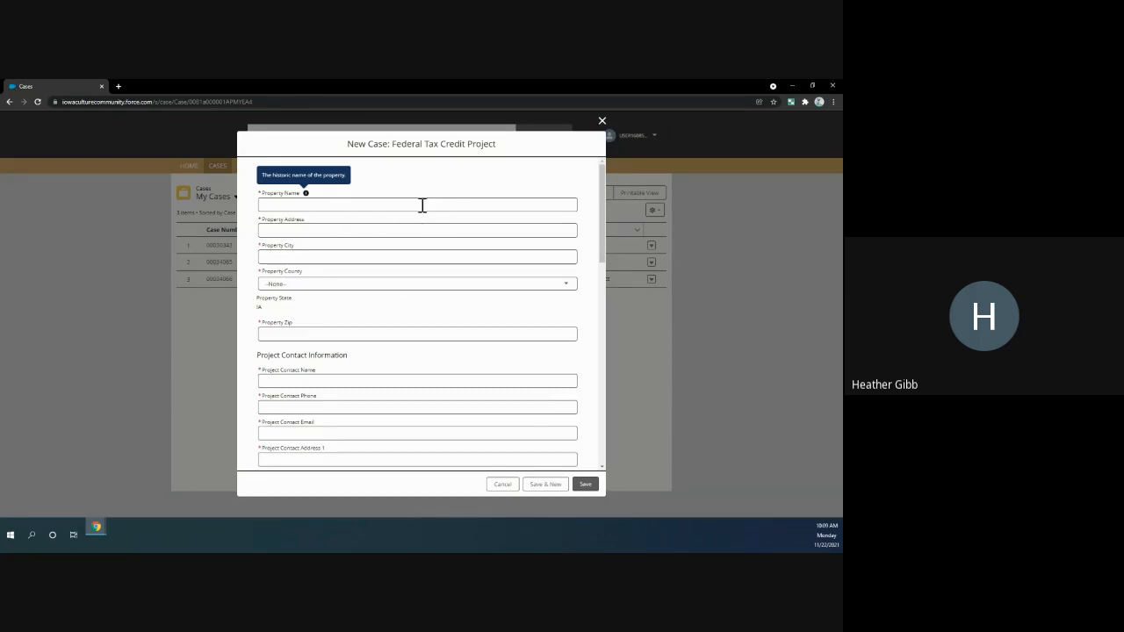
- Enter the property name DCA Test and fill in the property address and project contact details from the saved address suggestion
{"action": "left_click", "coordinate": [271, 204]}
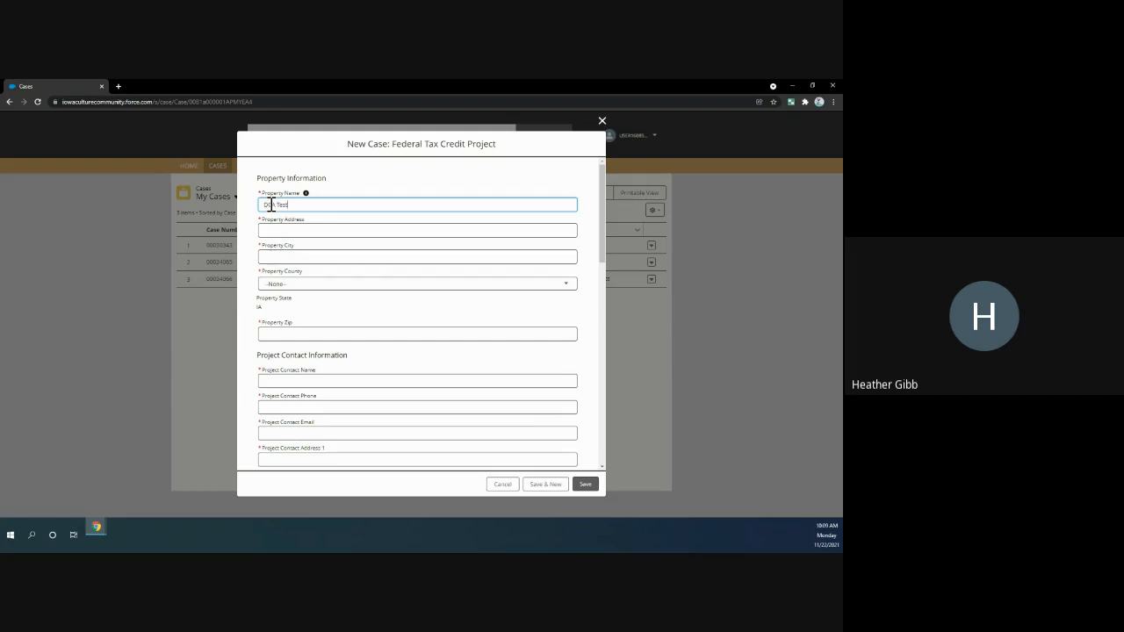
{"action": "key", "text": "Tab"}
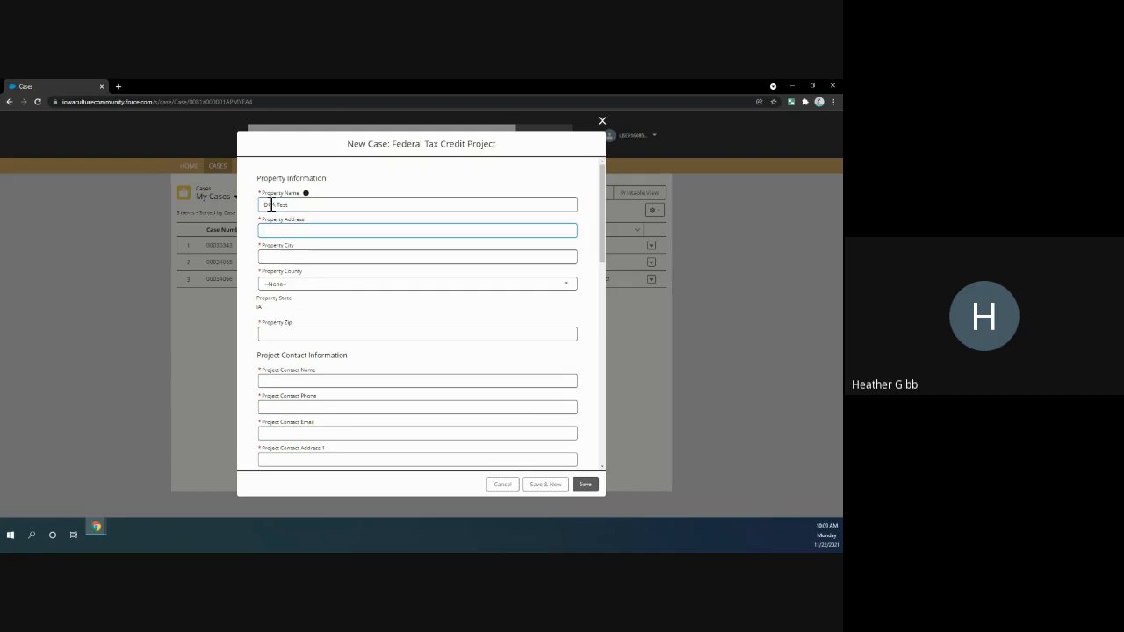
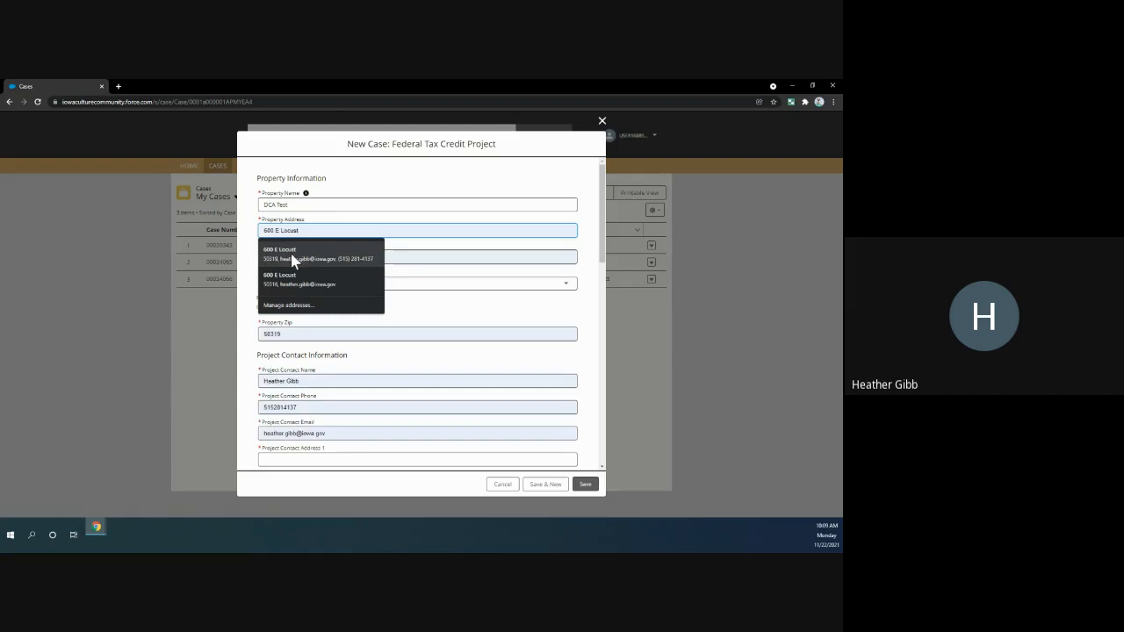
{"action": "left_click", "coordinate": [291, 254]}
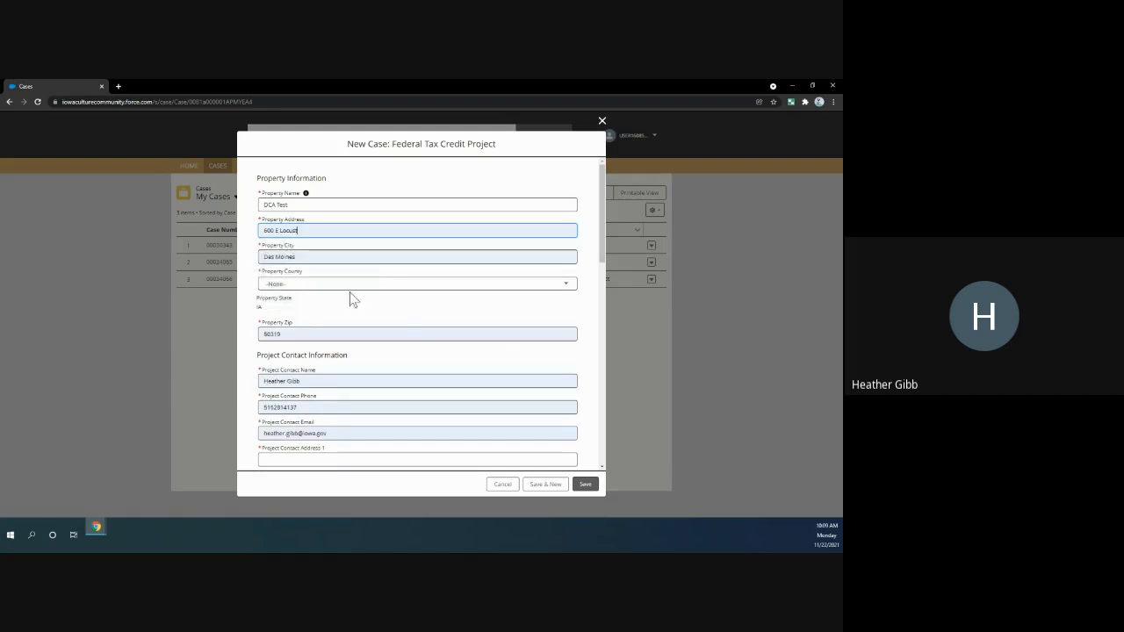
- Set the property county to Clayton
{"action": "left_click", "coordinate": [340, 284]}
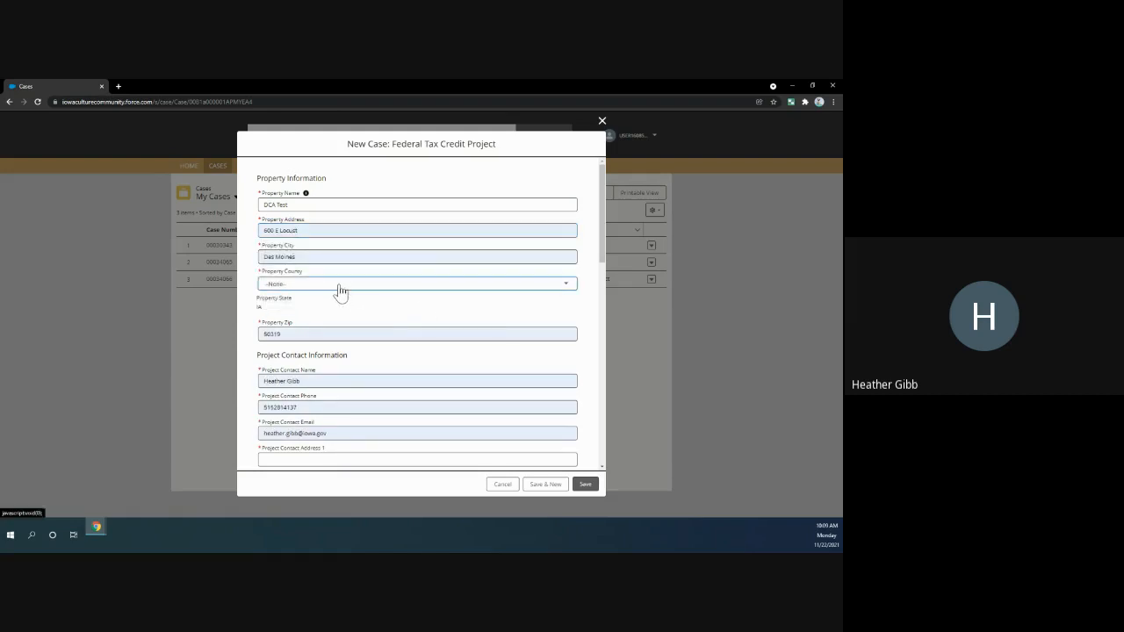
{"action": "scroll", "coordinate": [340, 334], "scroll_direction": "down", "scroll_amount": 9}
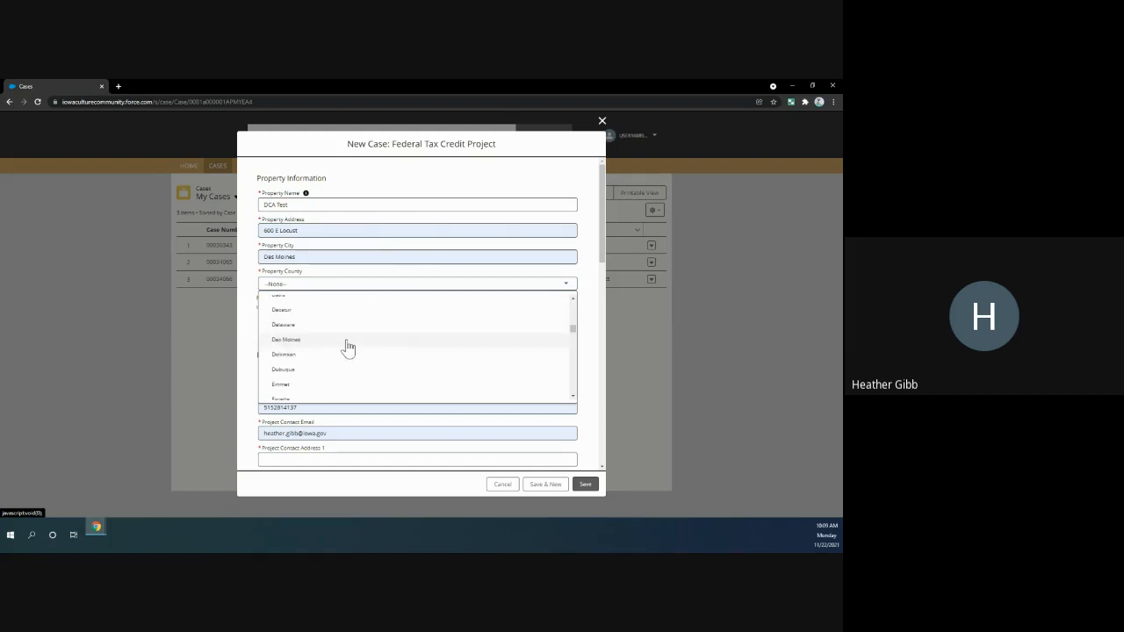
{"action": "scroll", "coordinate": [292, 328], "scroll_direction": "up", "scroll_amount": 5}
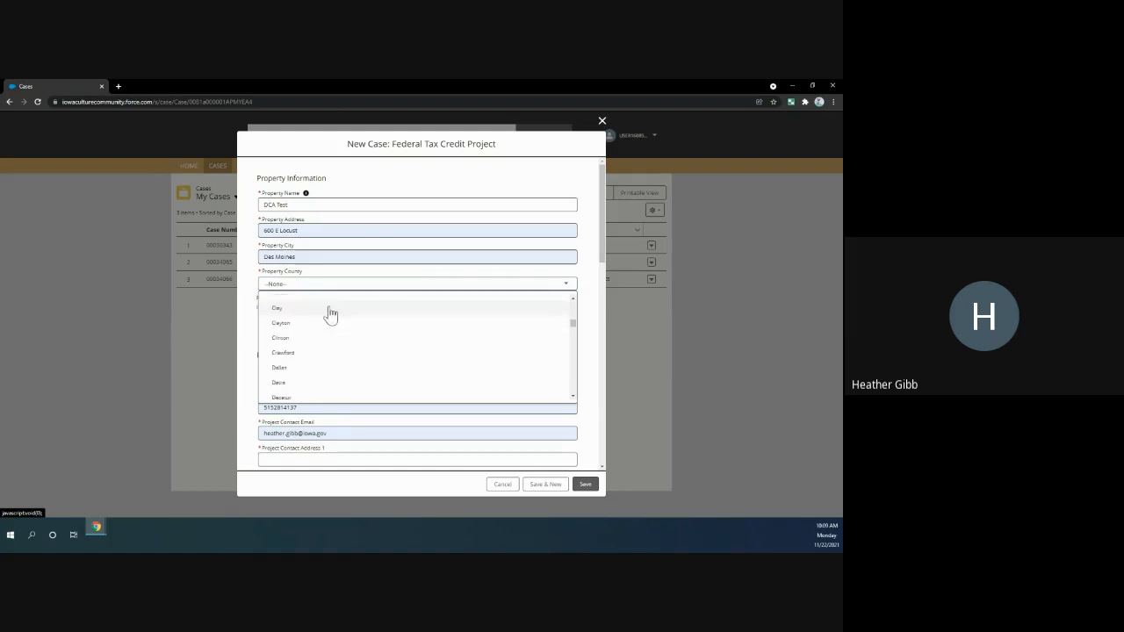
{"action": "left_click", "coordinate": [296, 320]}
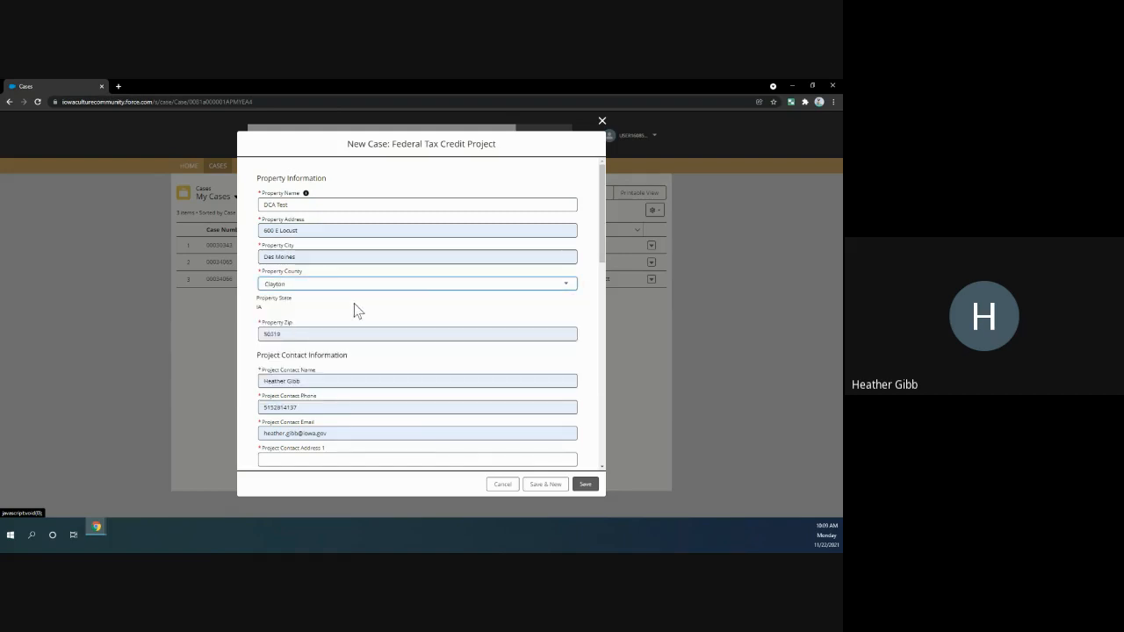
- Fill in the project contact's street address, city, state and zip code
{"action": "scroll", "coordinate": [342, 326], "scroll_direction": "down", "scroll_amount": 4}
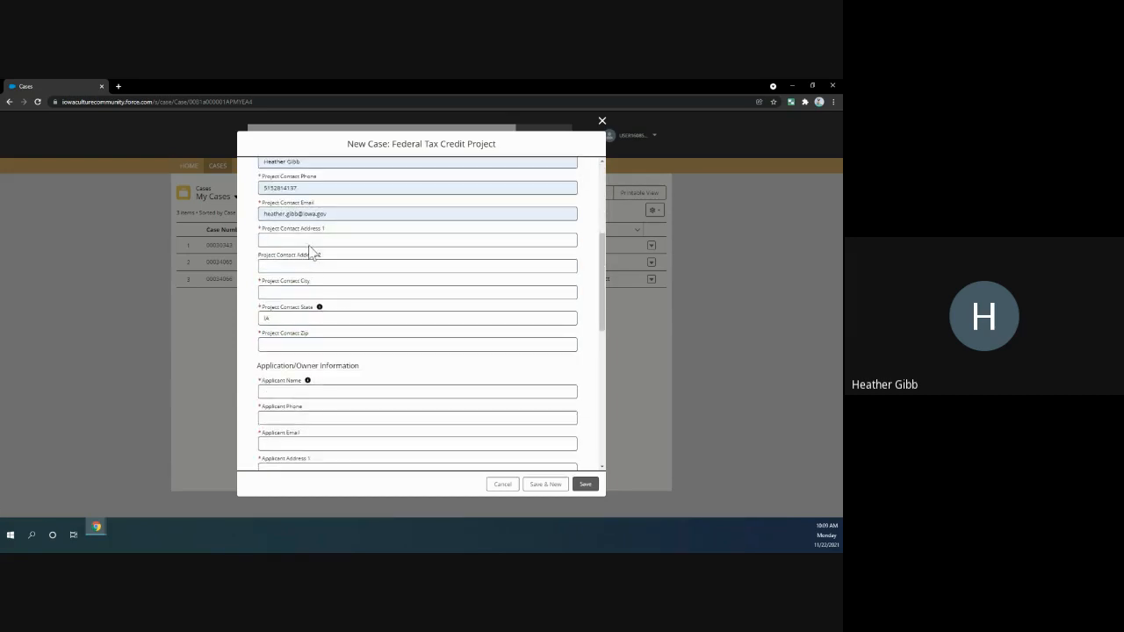
{"action": "left_click", "coordinate": [309, 239]}
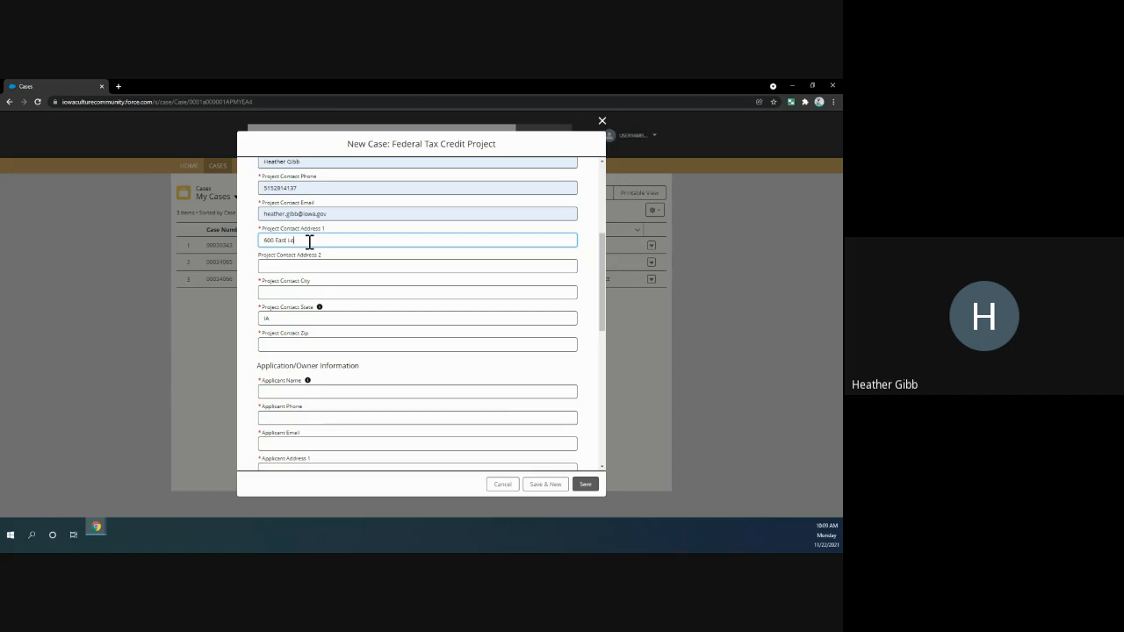
{"action": "scroll", "coordinate": [413, 233], "scroll_direction": "up", "scroll_amount": 3}
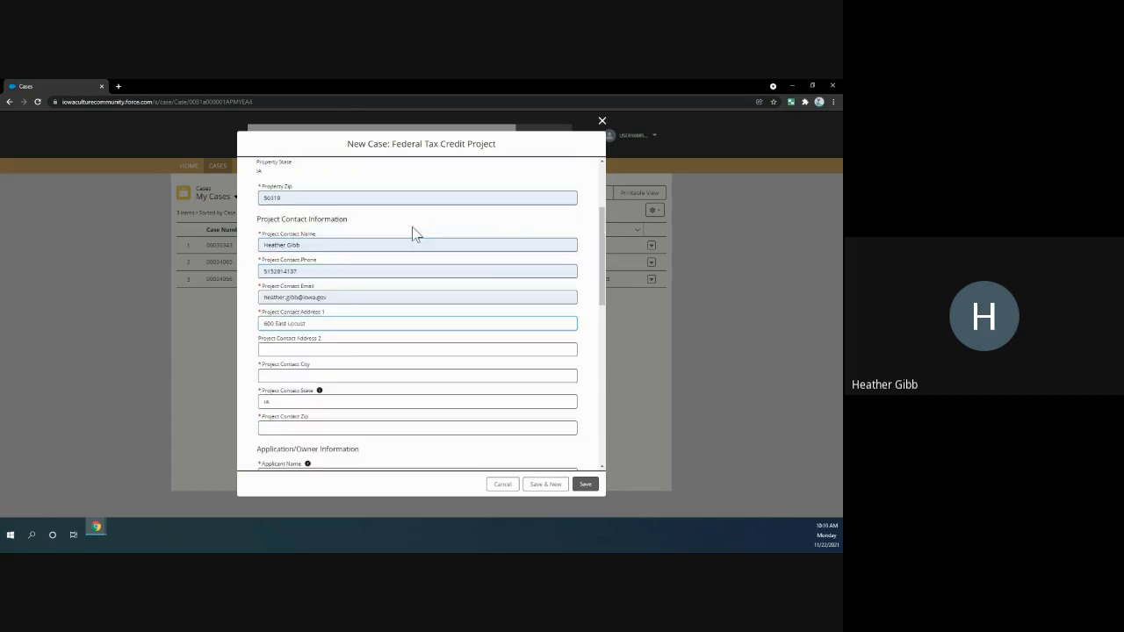
{"action": "scroll", "coordinate": [408, 283], "scroll_direction": "down", "scroll_amount": 3}
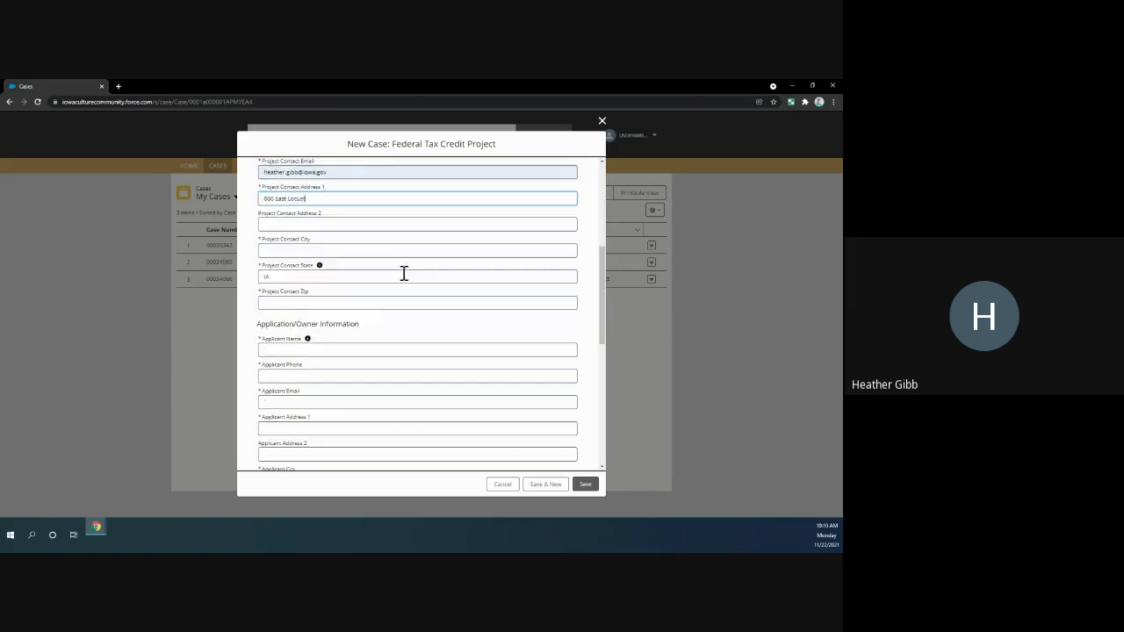
{"action": "left_click", "coordinate": [307, 249]}
{"action": "left_click", "coordinate": [293, 274]}
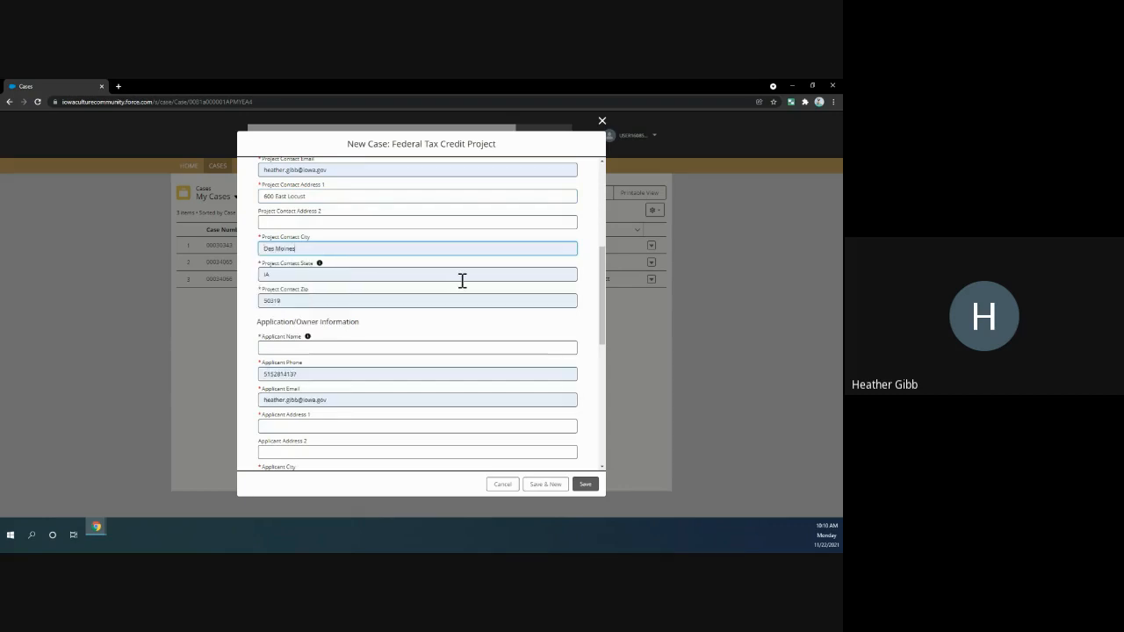
- Enter the applicant's full name, street address, city and zip code in the applicant/owner information
{"action": "left_click", "coordinate": [321, 347]}
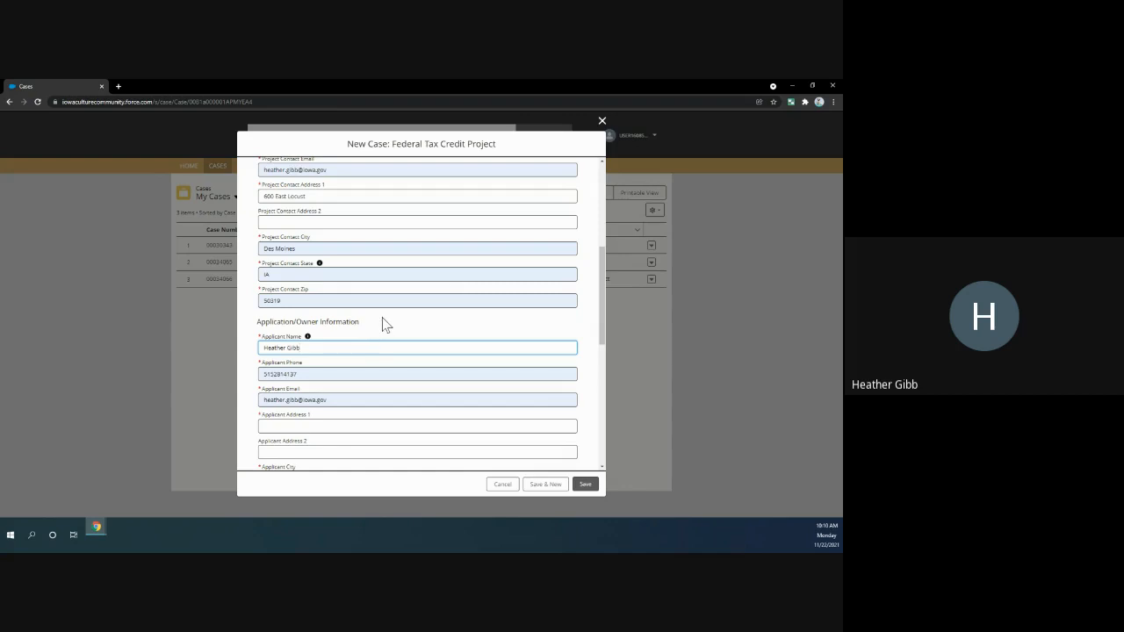
{"action": "scroll", "coordinate": [382, 323], "scroll_direction": "down", "scroll_amount": 3}
{"action": "left_click", "coordinate": [353, 295]}
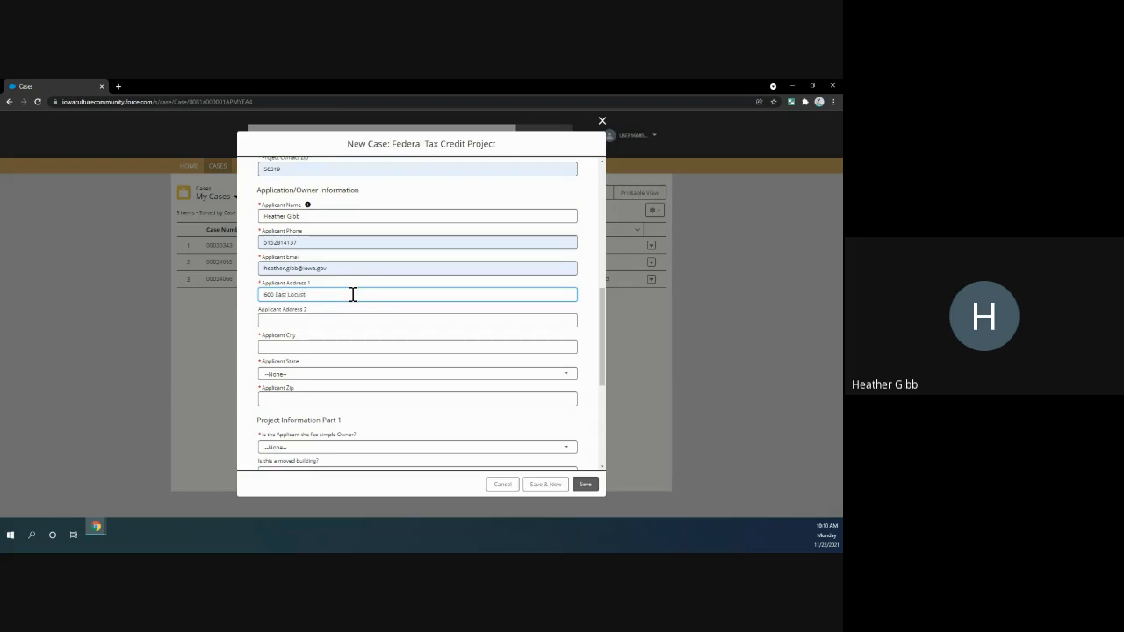
{"action": "left_click", "coordinate": [286, 346]}
{"action": "left_click", "coordinate": [303, 373]}
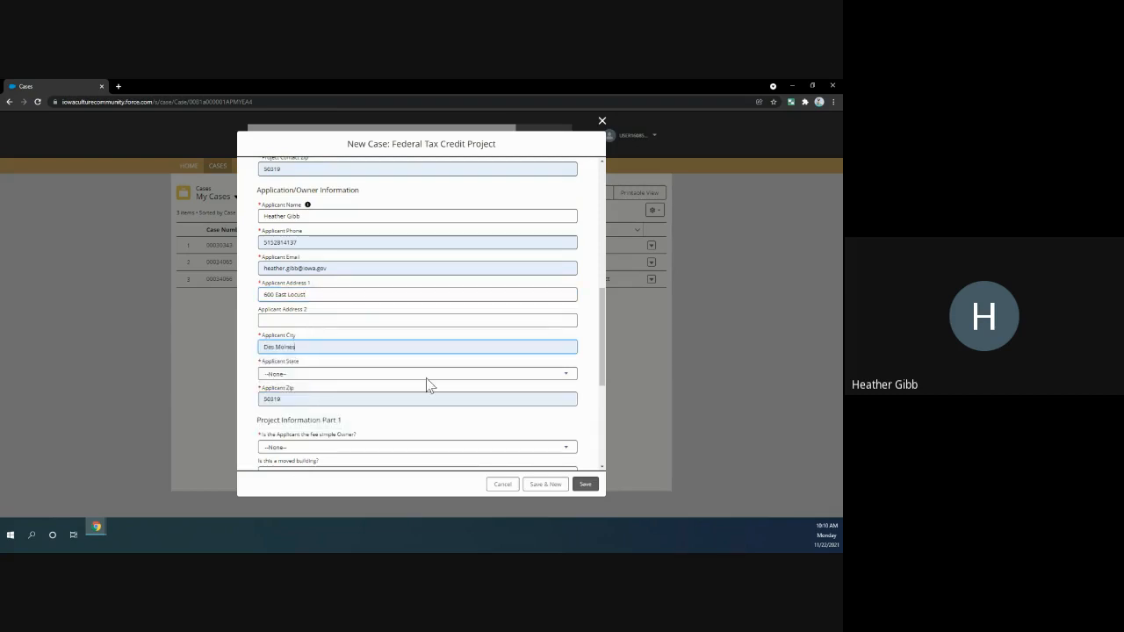
- Set the applicant state to IA
{"action": "left_click", "coordinate": [360, 377]}
{"action": "scroll", "coordinate": [356, 386], "scroll_direction": "down", "scroll_amount": 6}
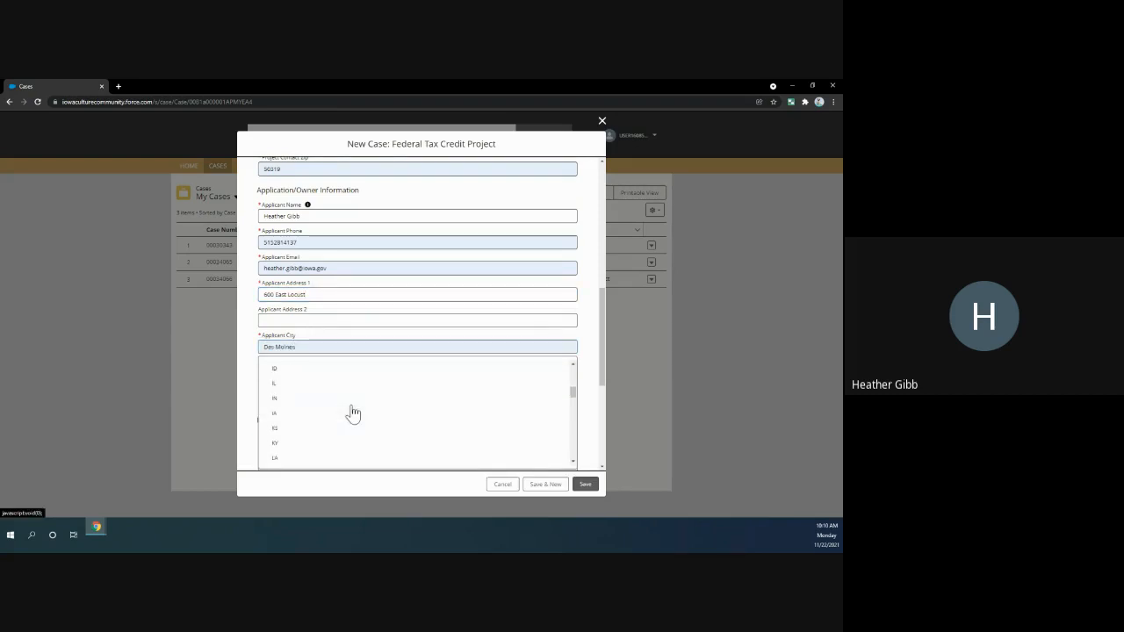
{"action": "scroll", "coordinate": [352, 413], "scroll_direction": "up", "scroll_amount": 6}
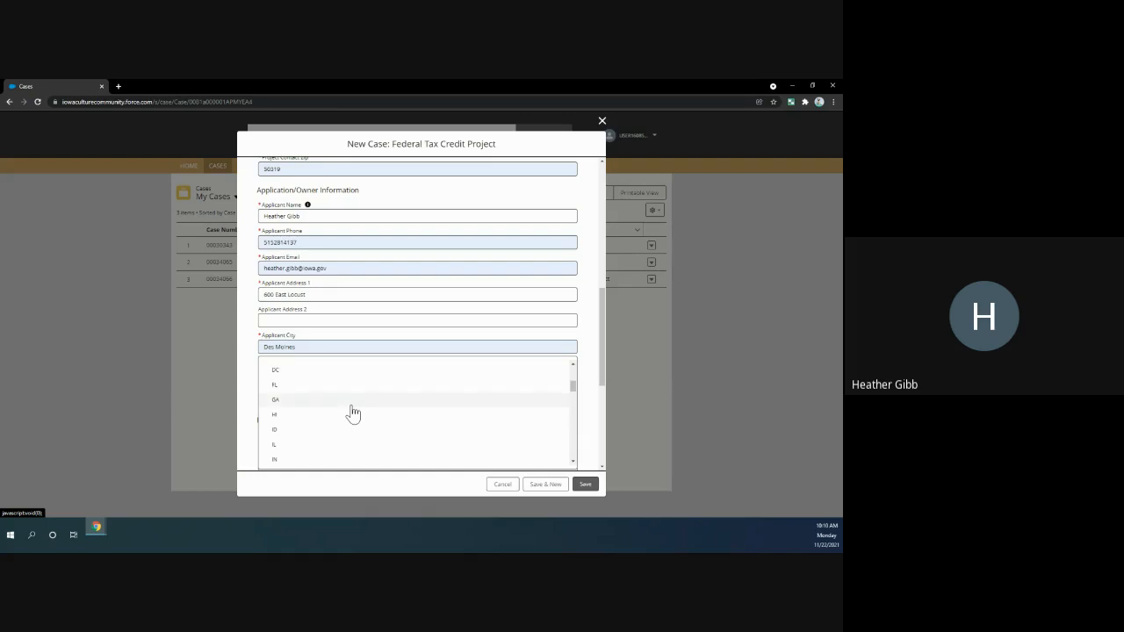
{"action": "left_click", "coordinate": [339, 432]}
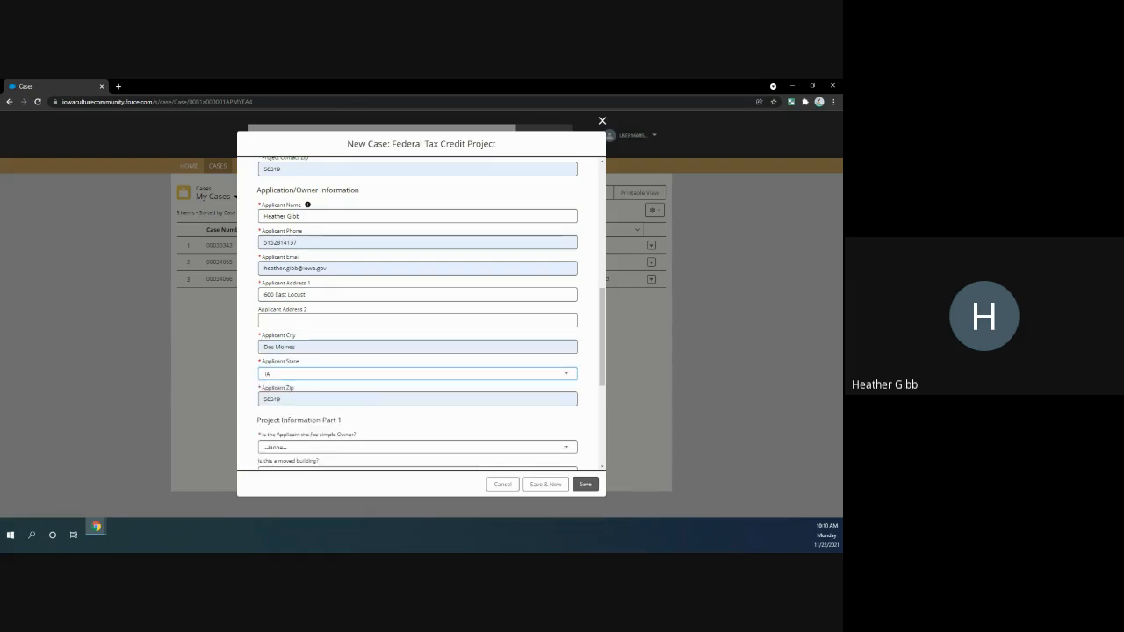
- Answer Yes to the applicant being the fee simple owner and No to the building being moved
{"action": "scroll", "coordinate": [359, 387], "scroll_direction": "down", "scroll_amount": 1}
{"action": "scroll", "coordinate": [358, 392], "scroll_direction": "down", "scroll_amount": 3}
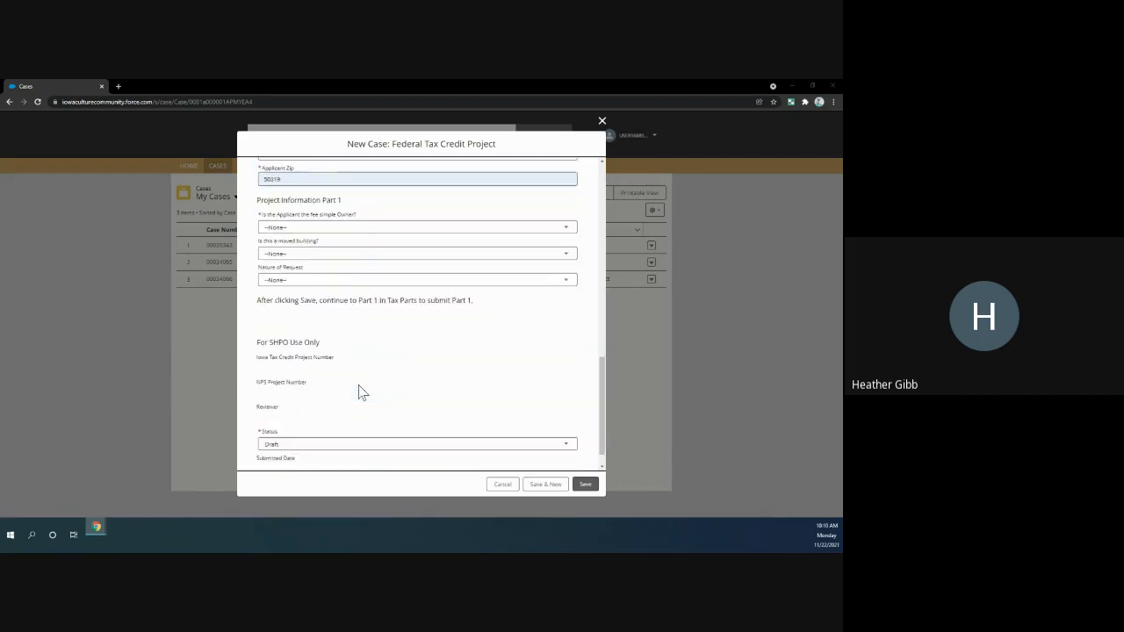
{"action": "scroll", "coordinate": [362, 392], "scroll_direction": "up", "scroll_amount": 1}
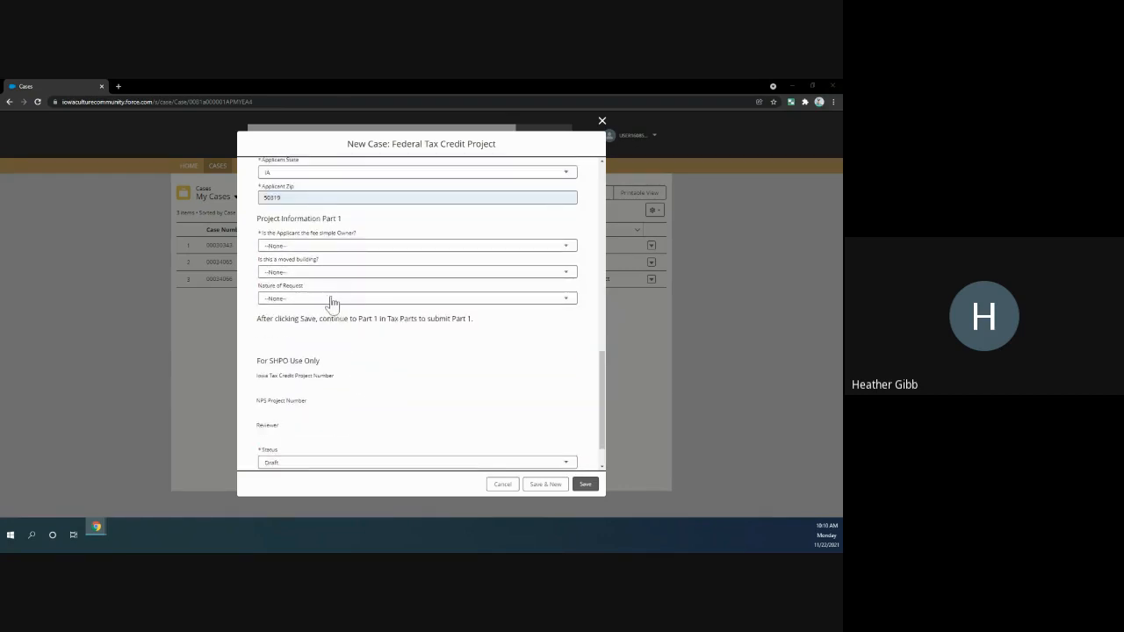
{"action": "left_click", "coordinate": [306, 250]}
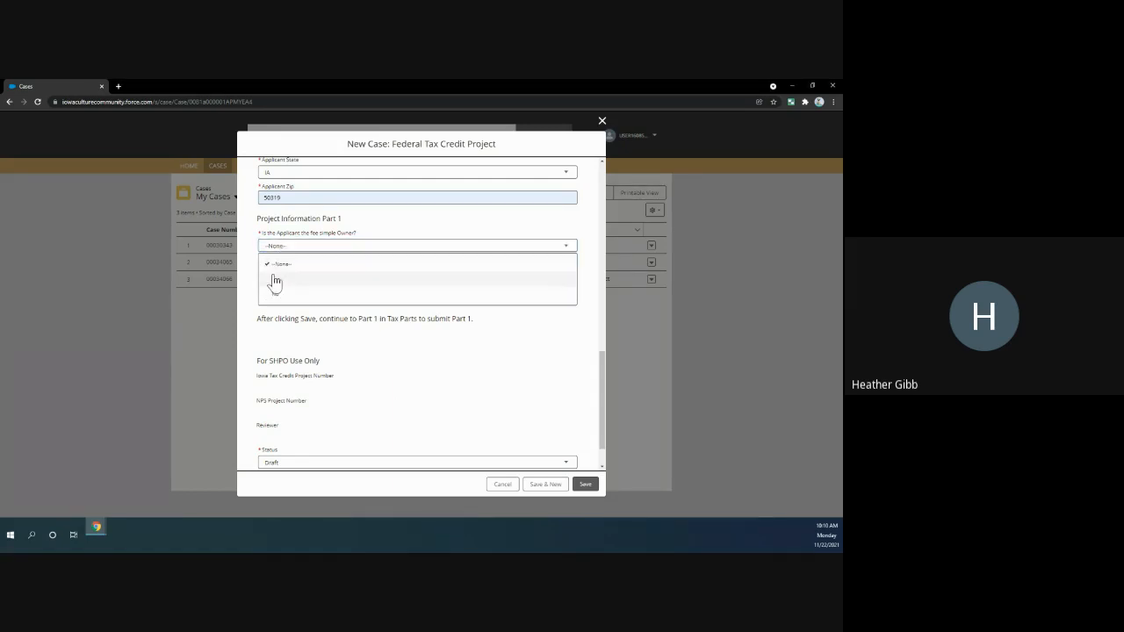
{"action": "left_click", "coordinate": [274, 279]}
{"action": "left_click", "coordinate": [317, 274]}
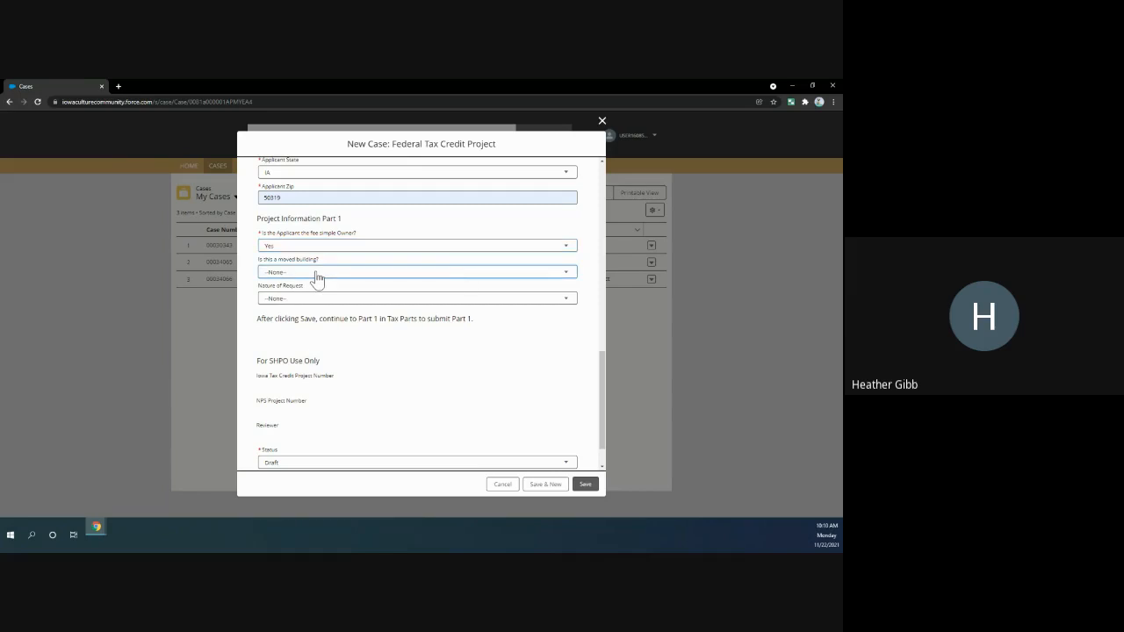
{"action": "left_click", "coordinate": [317, 274]}
{"action": "left_click", "coordinate": [317, 274]}
{"action": "left_click", "coordinate": [276, 322]}
- Set the nature of request to certification that the building contributes to the historic district or National Register property, and save the case
{"action": "left_click", "coordinate": [356, 300]}
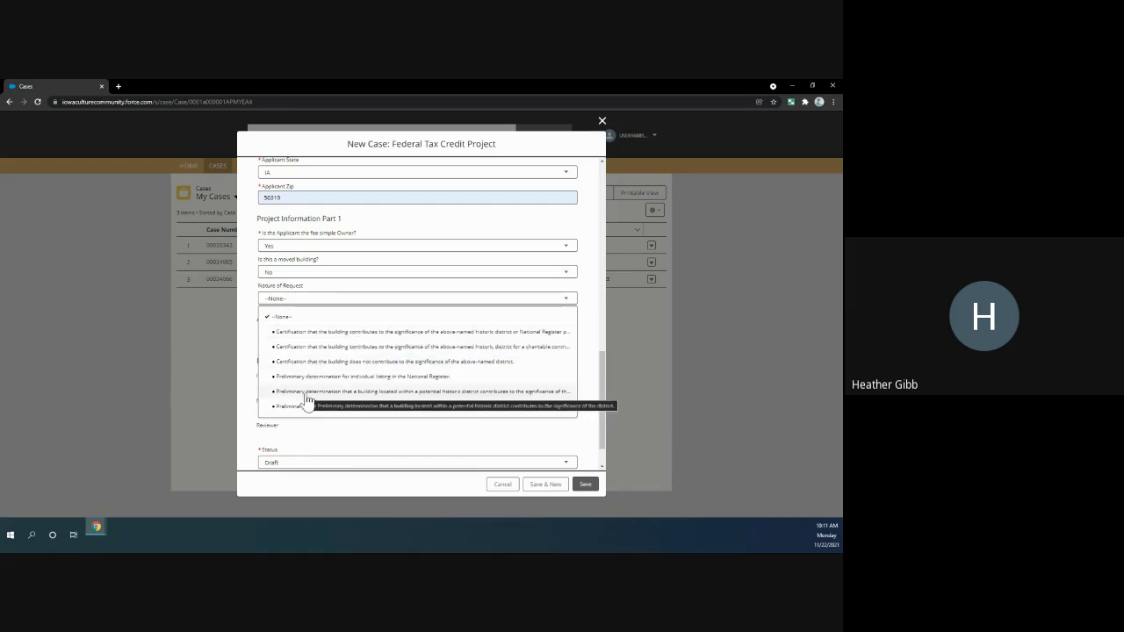
{"action": "left_click", "coordinate": [322, 332]}
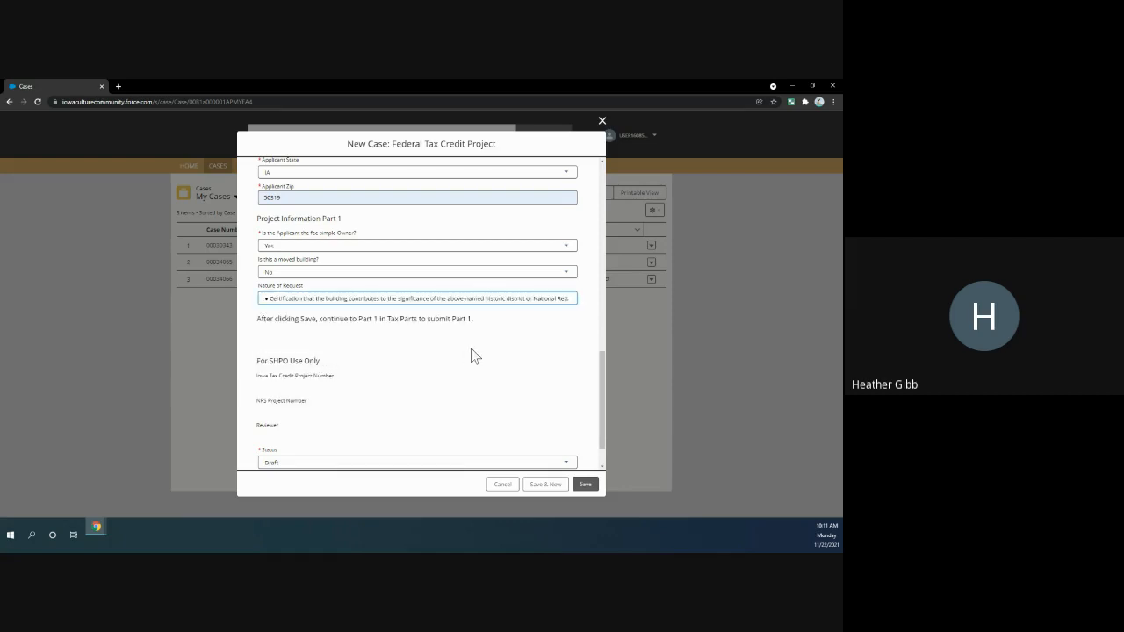
{"action": "scroll", "coordinate": [474, 378], "scroll_direction": "down", "scroll_amount": 1}
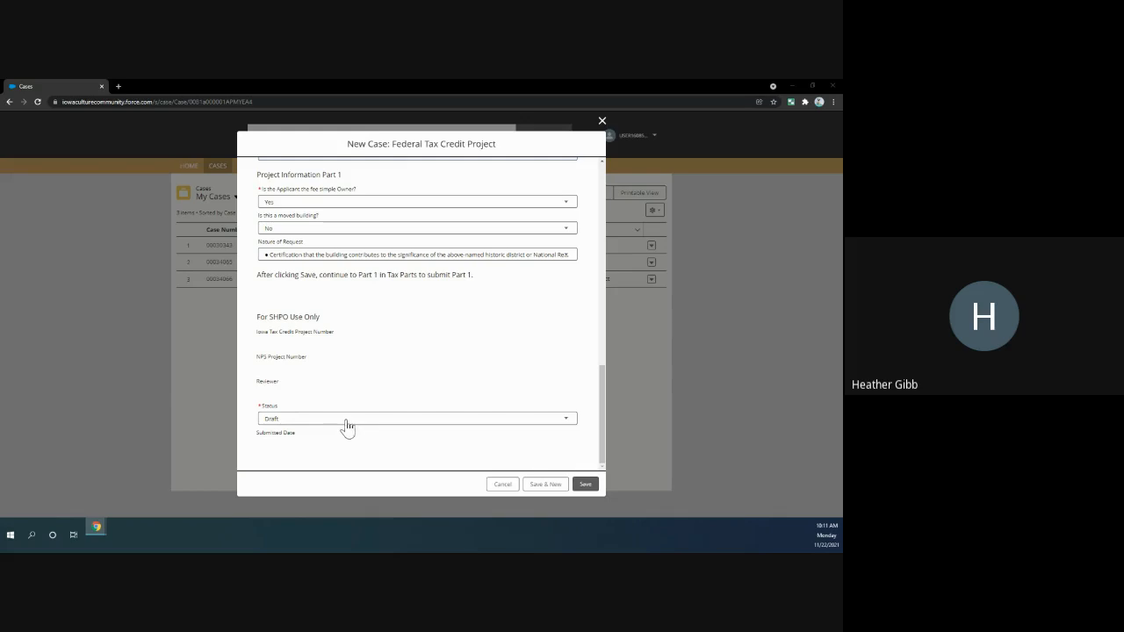
{"action": "left_click", "coordinate": [586, 490]}
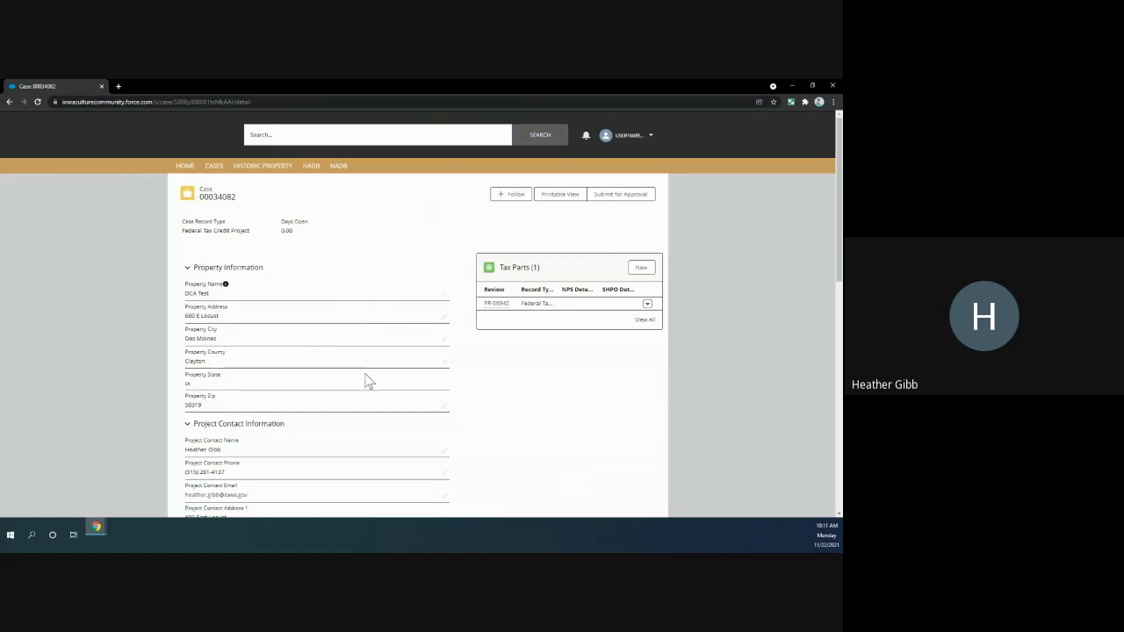
- Review the saved case's property, project contact, applicant, Project Information Part 1 and SHPO-use sections
{"action": "scroll", "coordinate": [394, 373], "scroll_direction": "down", "scroll_amount": 2}
{"action": "scroll", "coordinate": [394, 373], "scroll_direction": "up", "scroll_amount": 2}
{"action": "scroll", "coordinate": [394, 365], "scroll_direction": "down", "scroll_amount": 3}
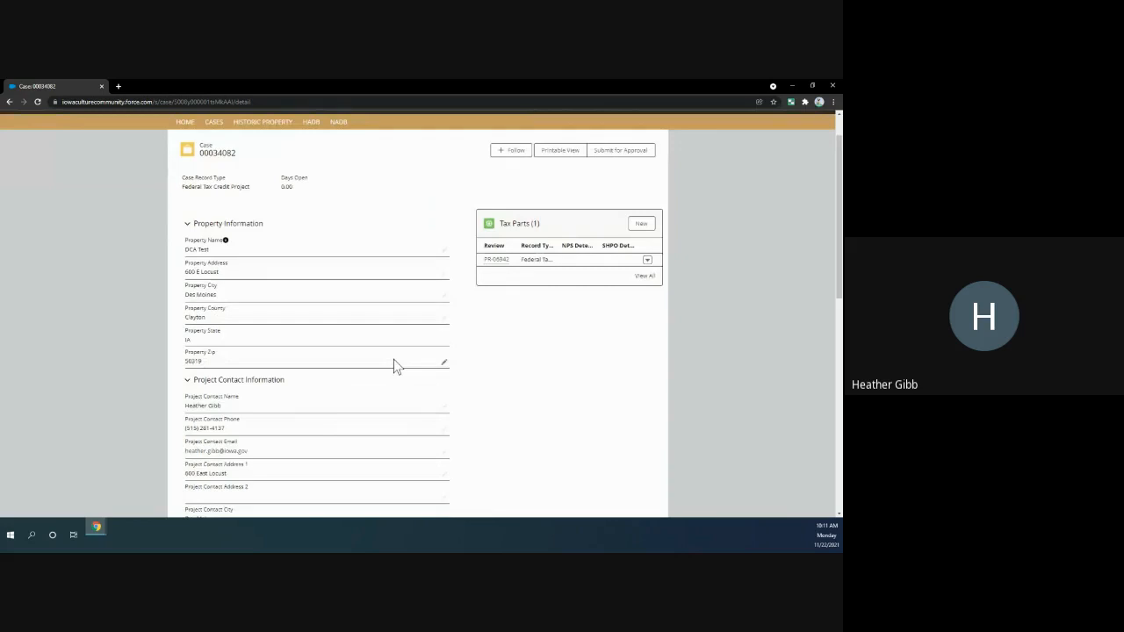
{"action": "scroll", "coordinate": [394, 362], "scroll_direction": "down", "scroll_amount": 6}
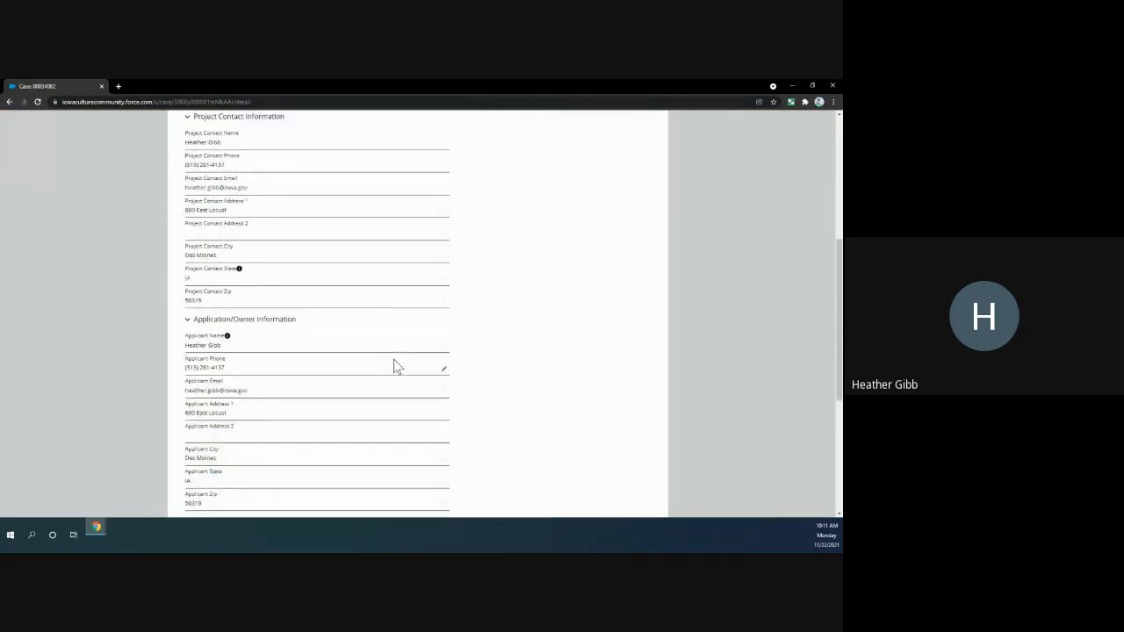
{"action": "scroll", "coordinate": [393, 360], "scroll_direction": "down", "scroll_amount": 3}
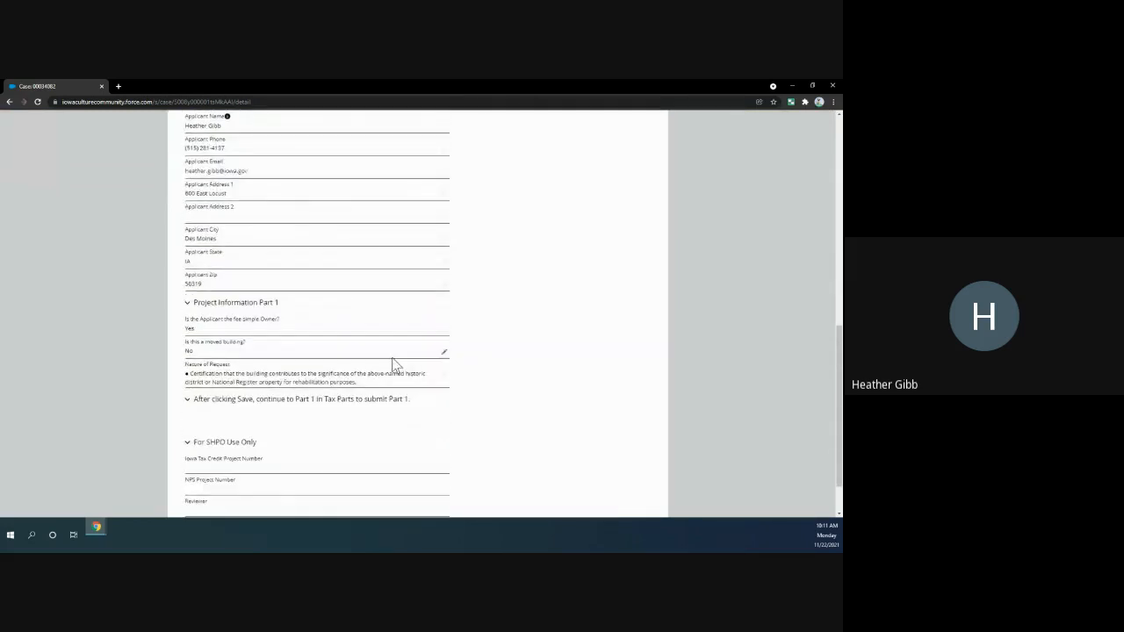
{"action": "scroll", "coordinate": [392, 364], "scroll_direction": "down", "scroll_amount": 1}
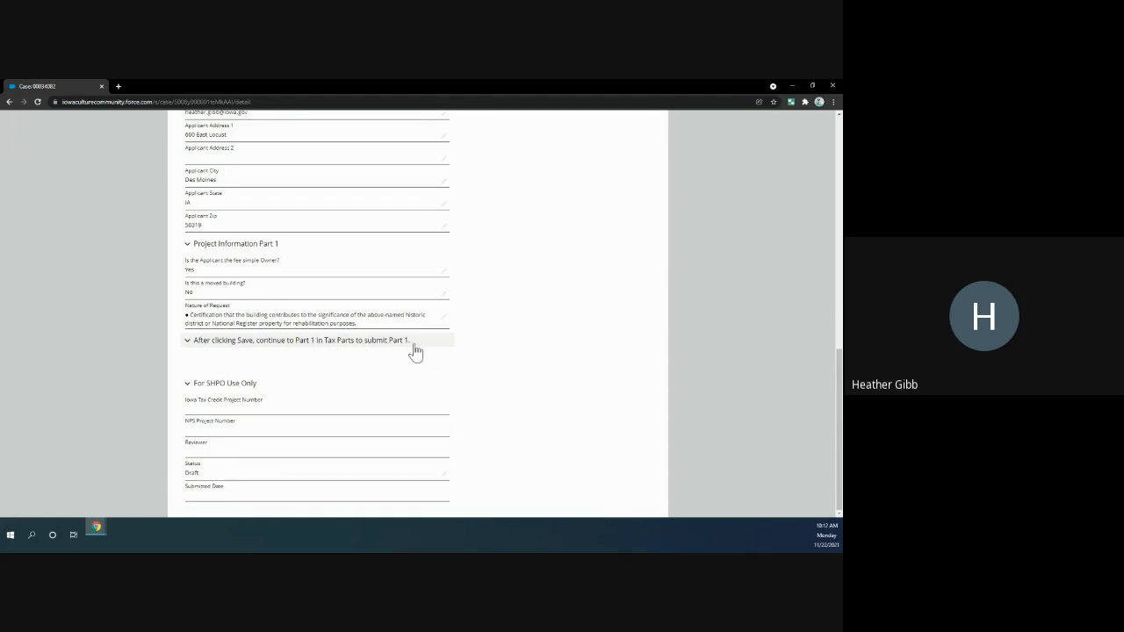
{"action": "scroll", "coordinate": [430, 379], "scroll_direction": "up", "scroll_amount": 15}
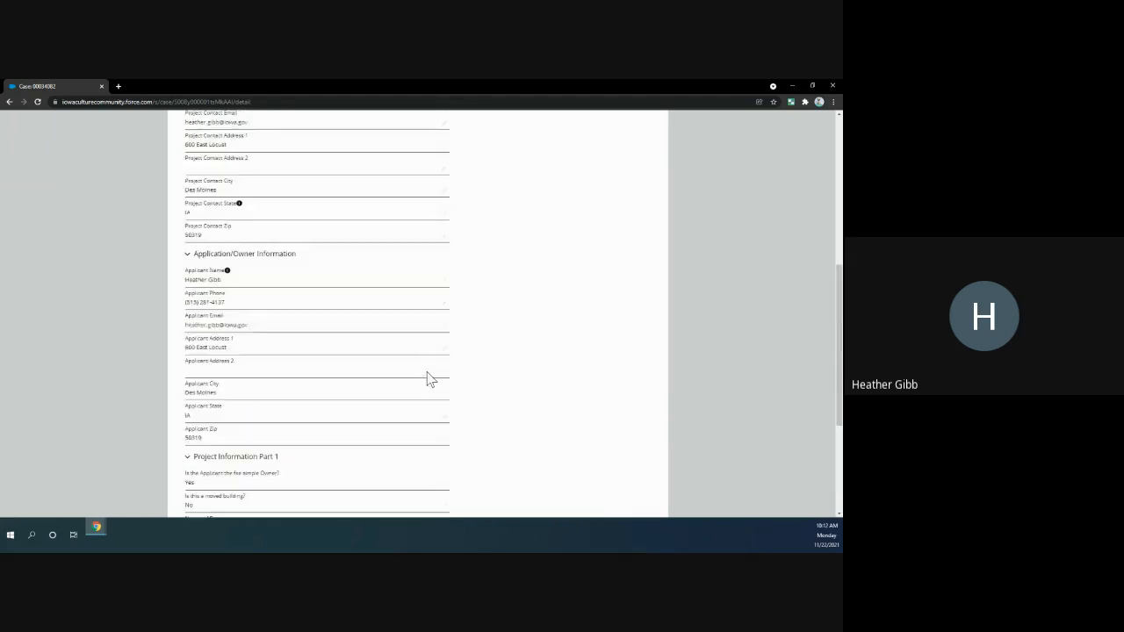
- Submit the Federal Tax Credit Project case for approval without comments
{"action": "scroll", "coordinate": [430, 378], "scroll_direction": "up", "scroll_amount": 2}
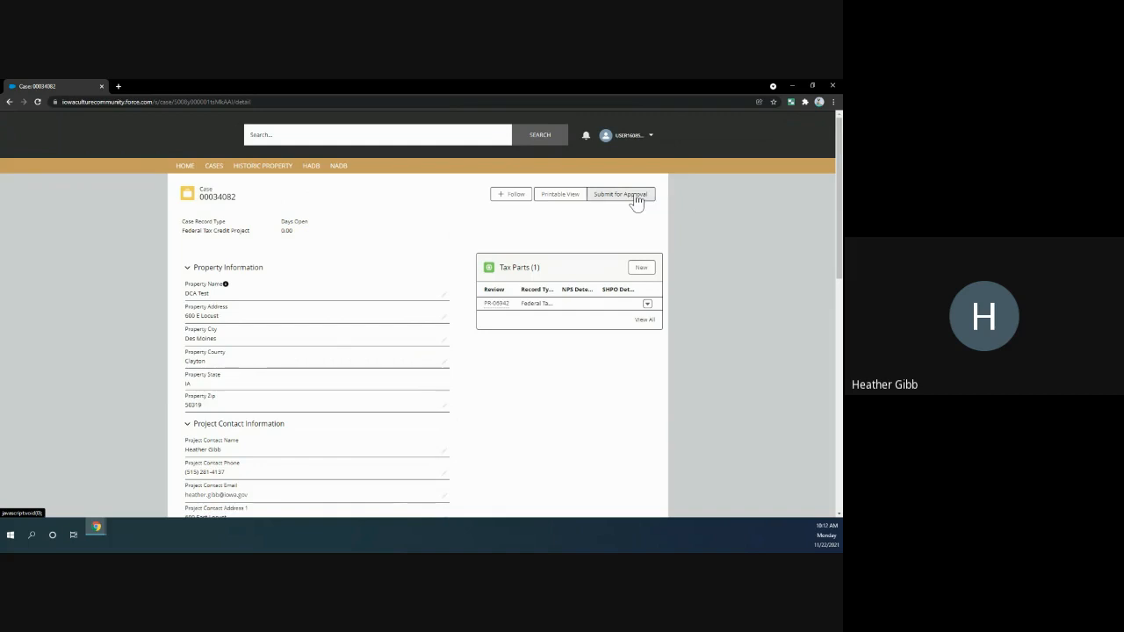
{"action": "left_click", "coordinate": [636, 199]}
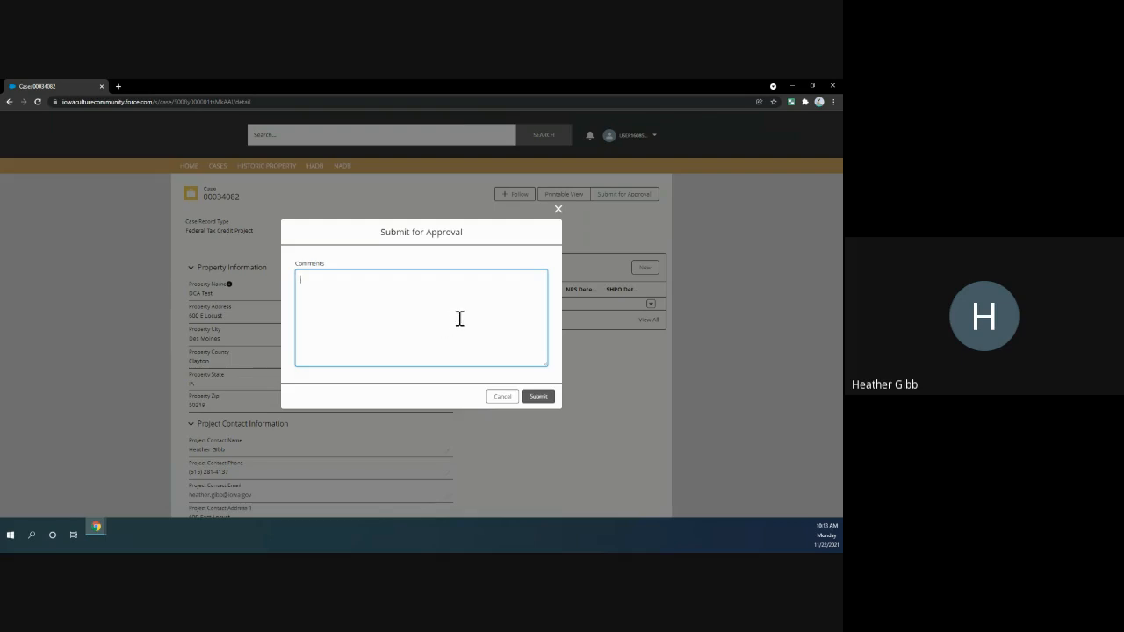
{"action": "left_click", "coordinate": [541, 398]}
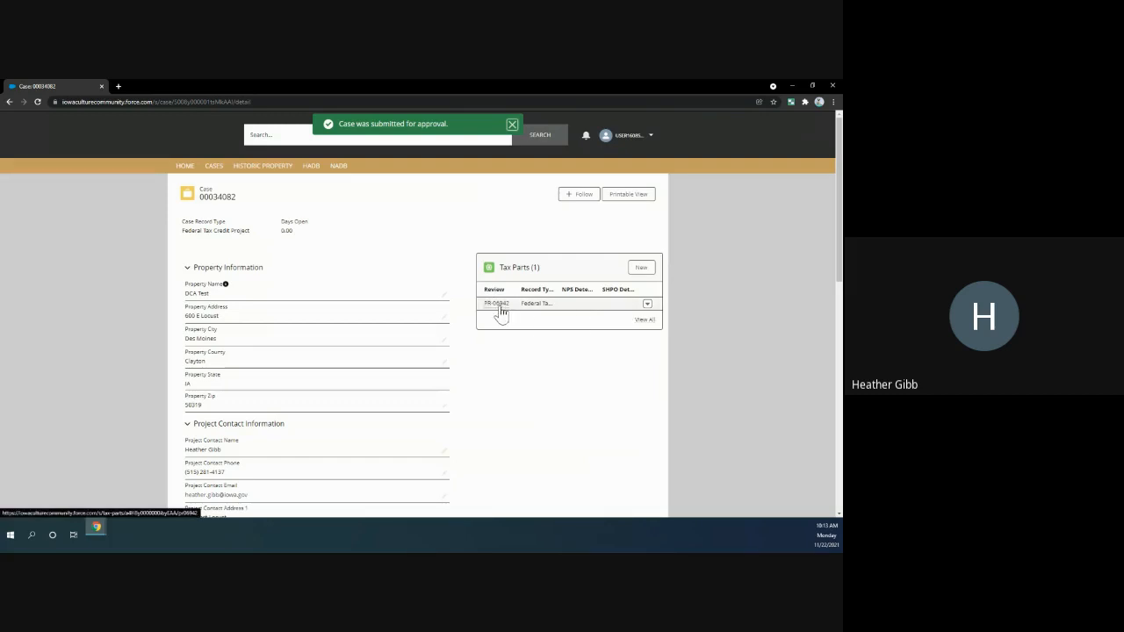
- Open the case's Federal Tax Credit part 1 record and review its property, contact, applicant, project, signature and SHPO documentation sections
{"action": "mouse_move", "coordinate": [501, 307]}
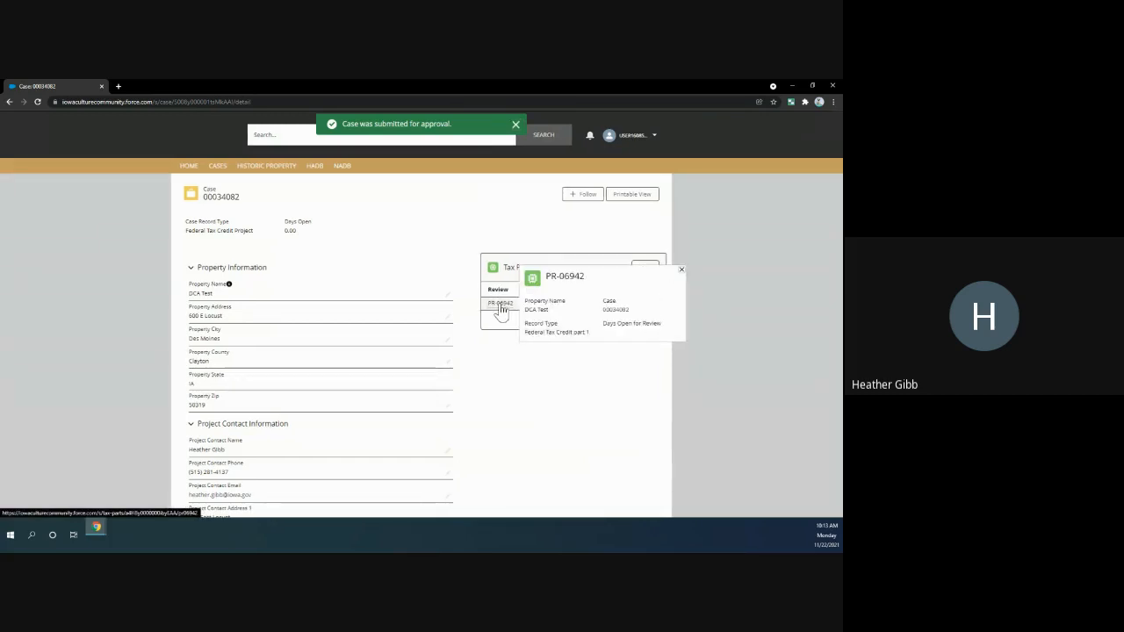
{"action": "left_click", "coordinate": [500, 304]}
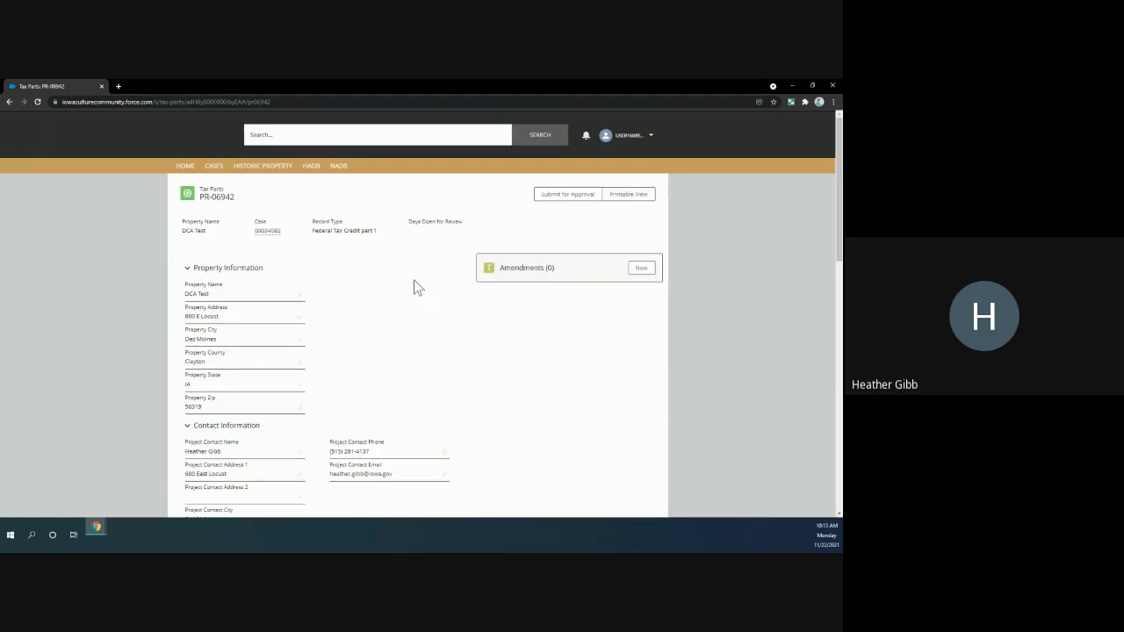
{"action": "scroll", "coordinate": [396, 306], "scroll_direction": "down", "scroll_amount": 2}
{"action": "scroll", "coordinate": [396, 306], "scroll_direction": "up", "scroll_amount": 2}
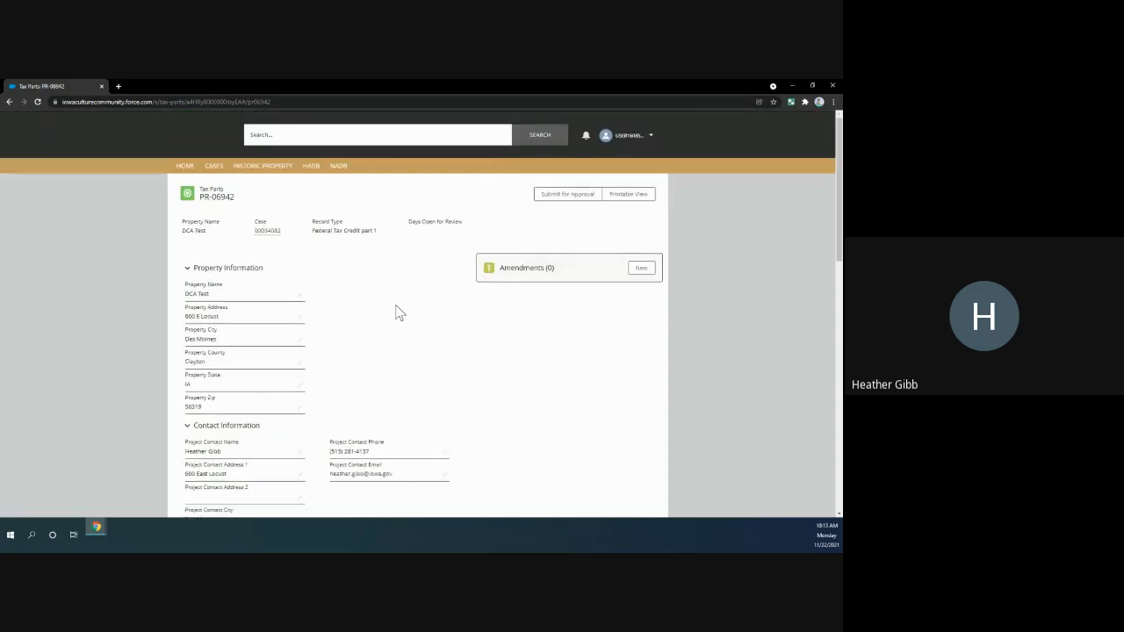
{"action": "scroll", "coordinate": [396, 312], "scroll_direction": "down", "scroll_amount": 5}
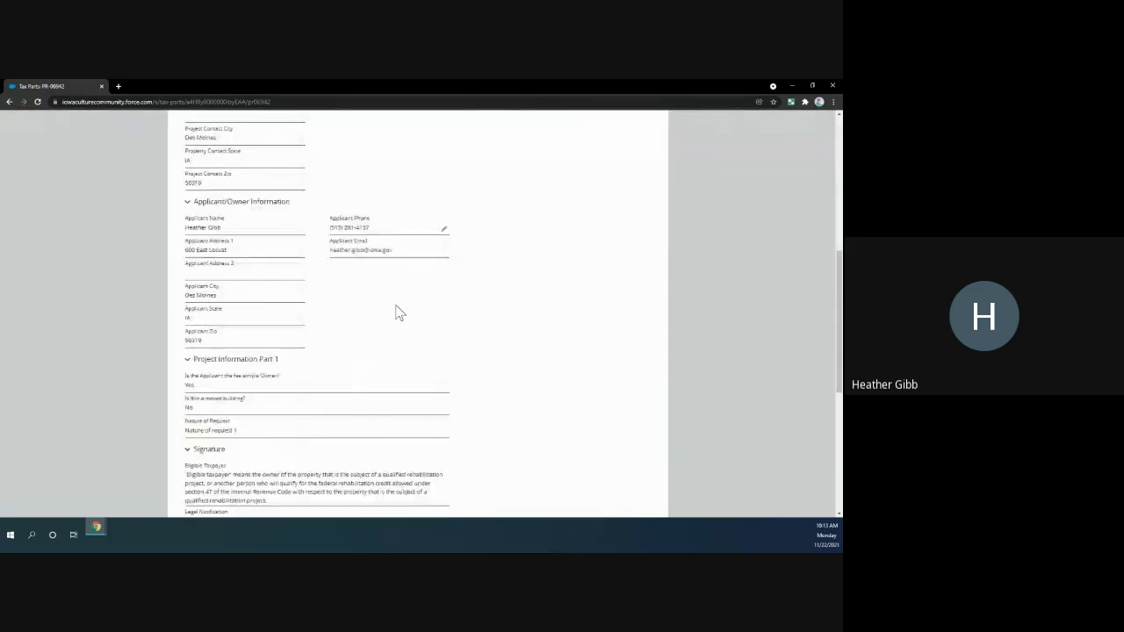
{"action": "scroll", "coordinate": [396, 312], "scroll_direction": "down", "scroll_amount": 4}
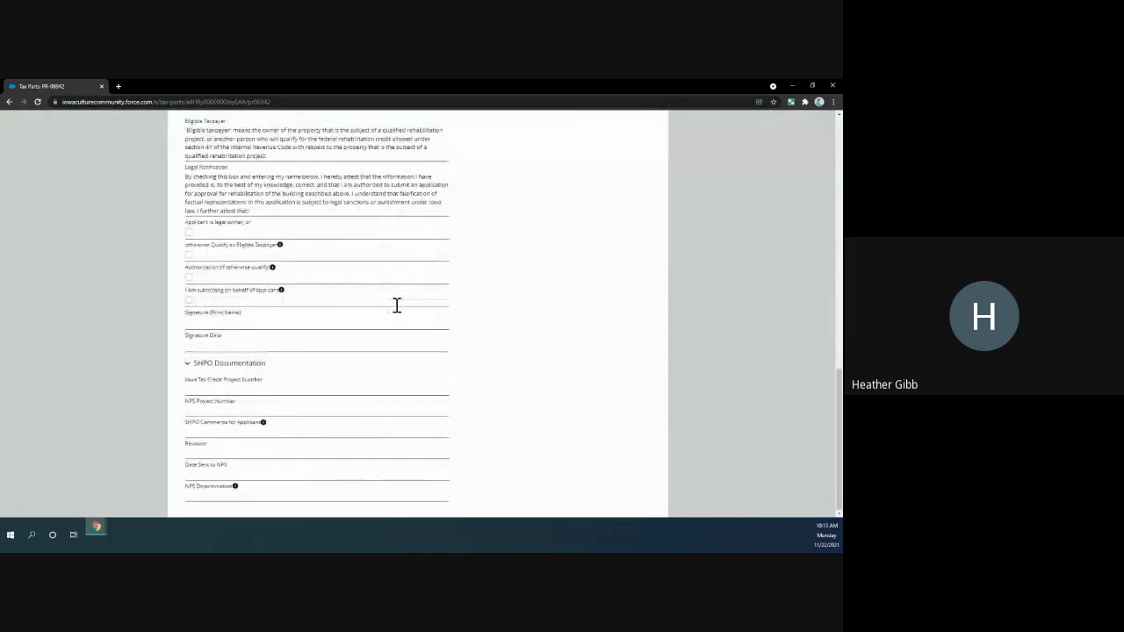
{"action": "scroll", "coordinate": [353, 483], "scroll_direction": "up", "scroll_amount": 4}
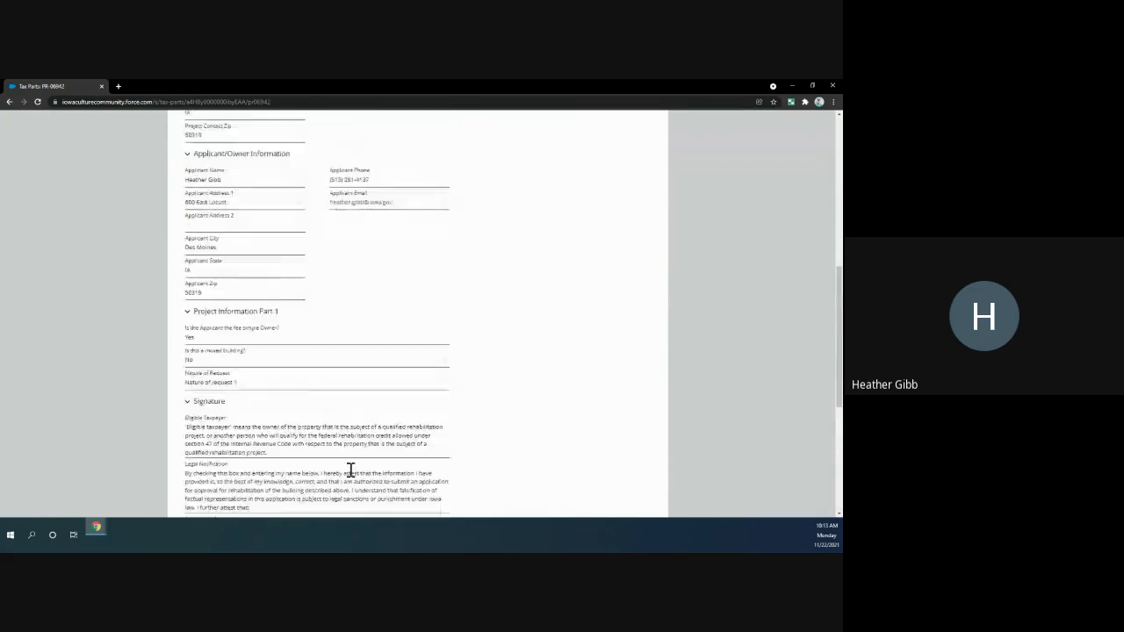
{"action": "scroll", "coordinate": [350, 470], "scroll_direction": "up", "scroll_amount": 6}
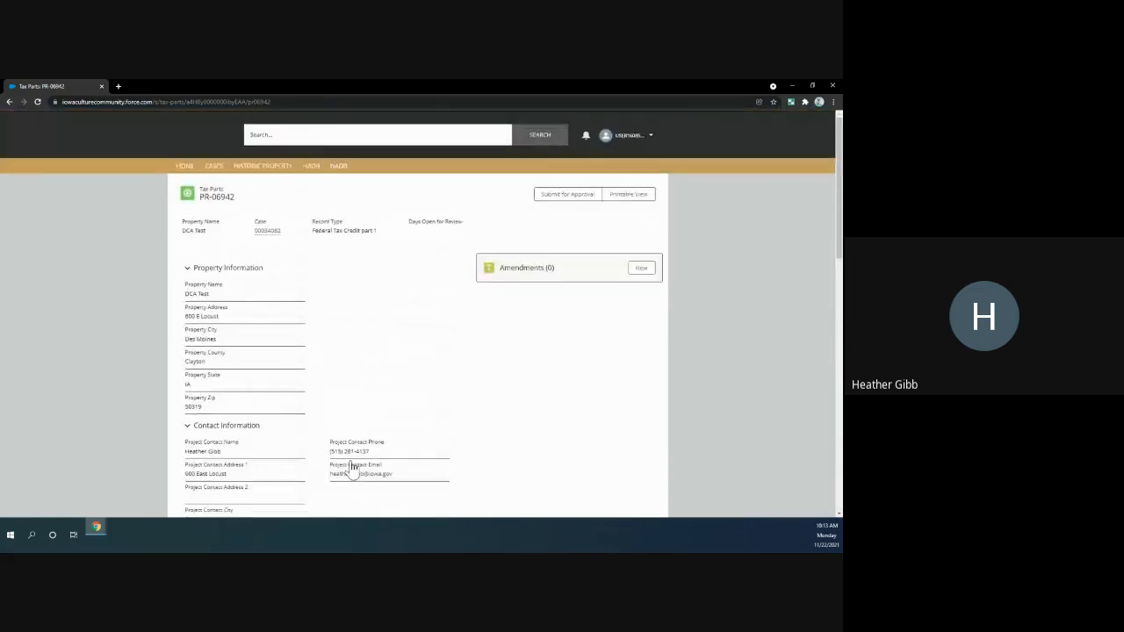
{"action": "scroll", "coordinate": [356, 395], "scroll_direction": "down", "scroll_amount": 3}
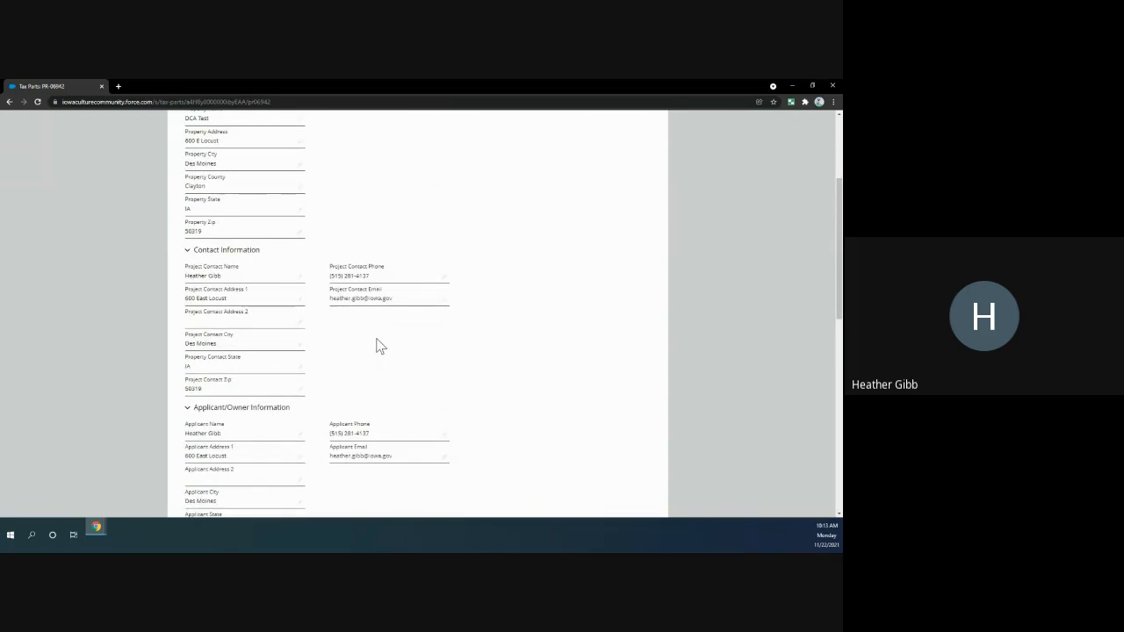
{"action": "scroll", "coordinate": [376, 355], "scroll_direction": "down", "scroll_amount": 3}
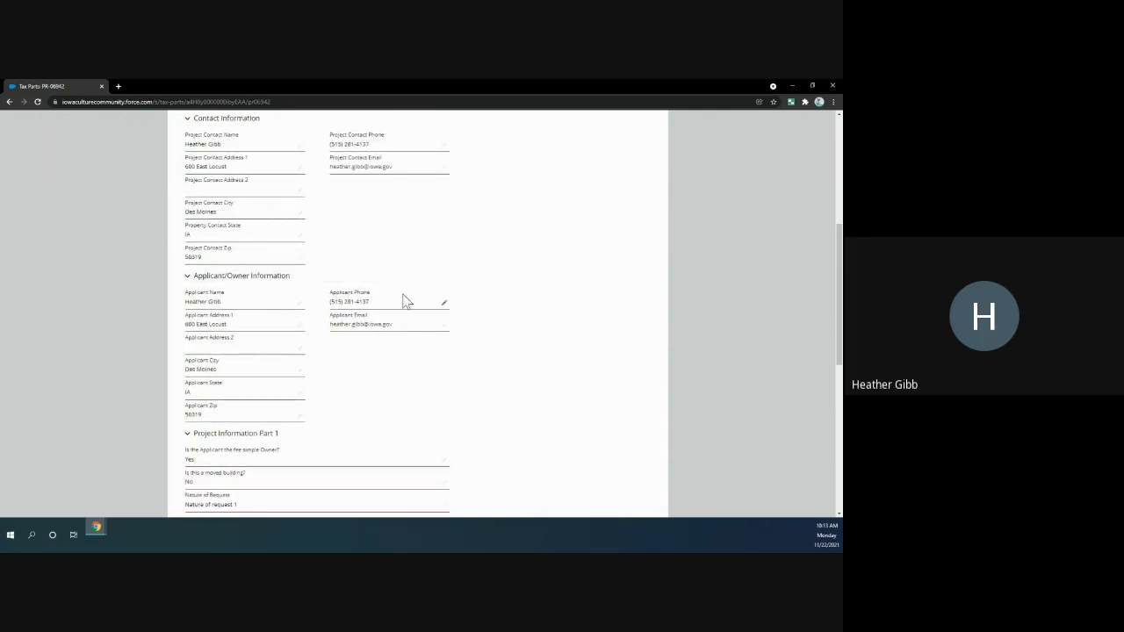
- Edit the tax part record and check the attestations that the applicant is legal owner and Authorization (if otherwise qualify)
{"action": "left_click", "coordinate": [444, 303]}
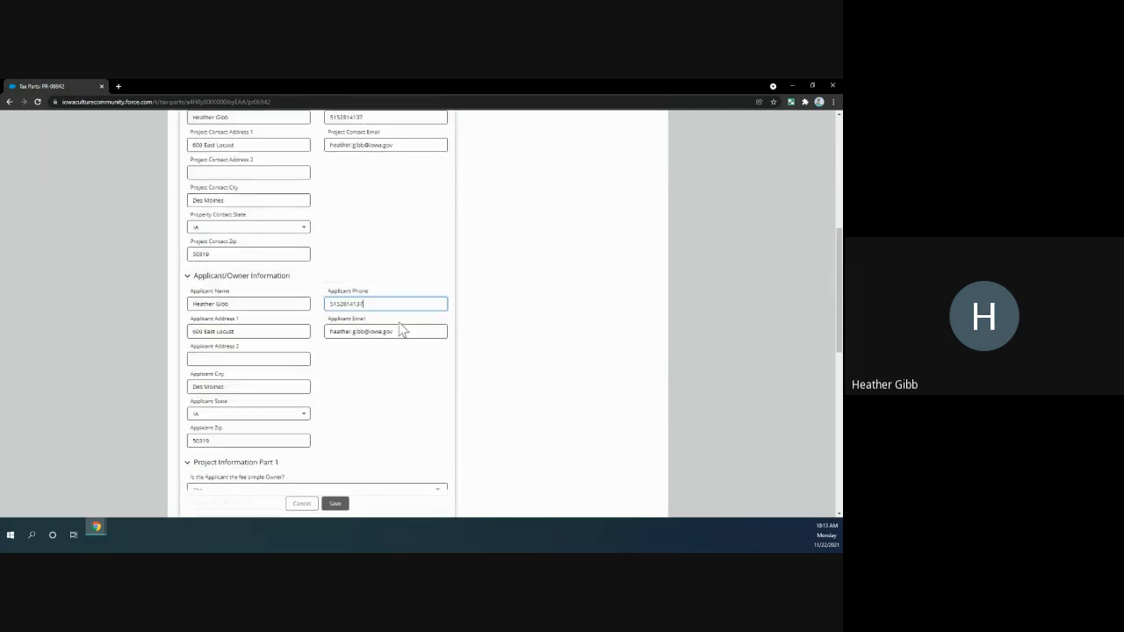
{"action": "scroll", "coordinate": [386, 377], "scroll_direction": "down", "scroll_amount": 3}
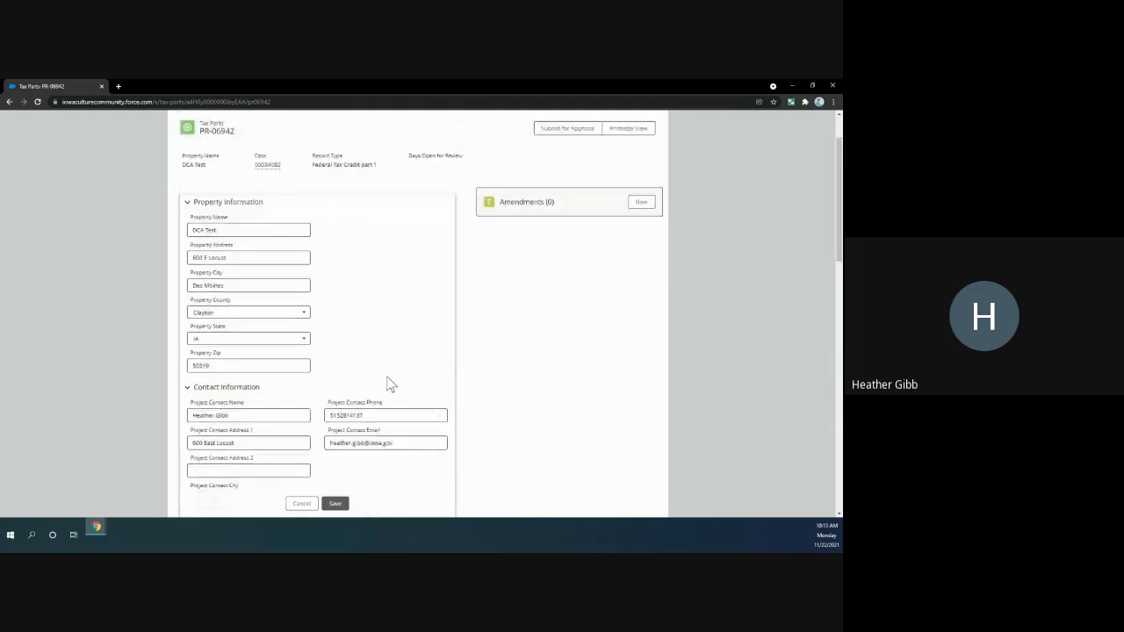
{"action": "scroll", "coordinate": [390, 385], "scroll_direction": "down", "scroll_amount": 4}
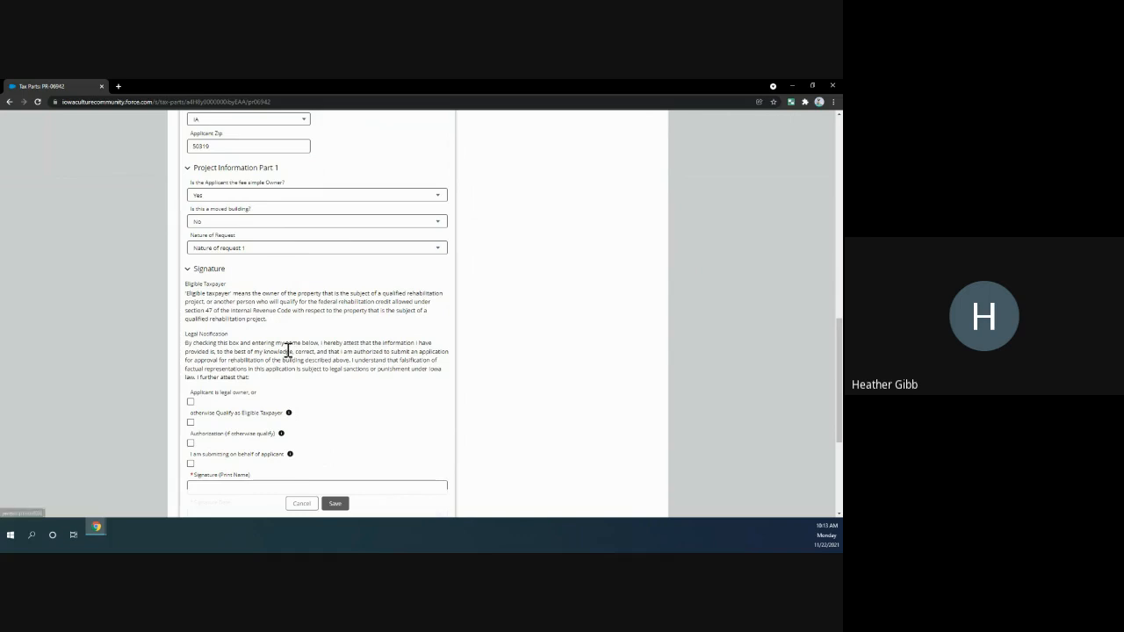
{"action": "scroll", "coordinate": [281, 333], "scroll_direction": "down", "scroll_amount": 3}
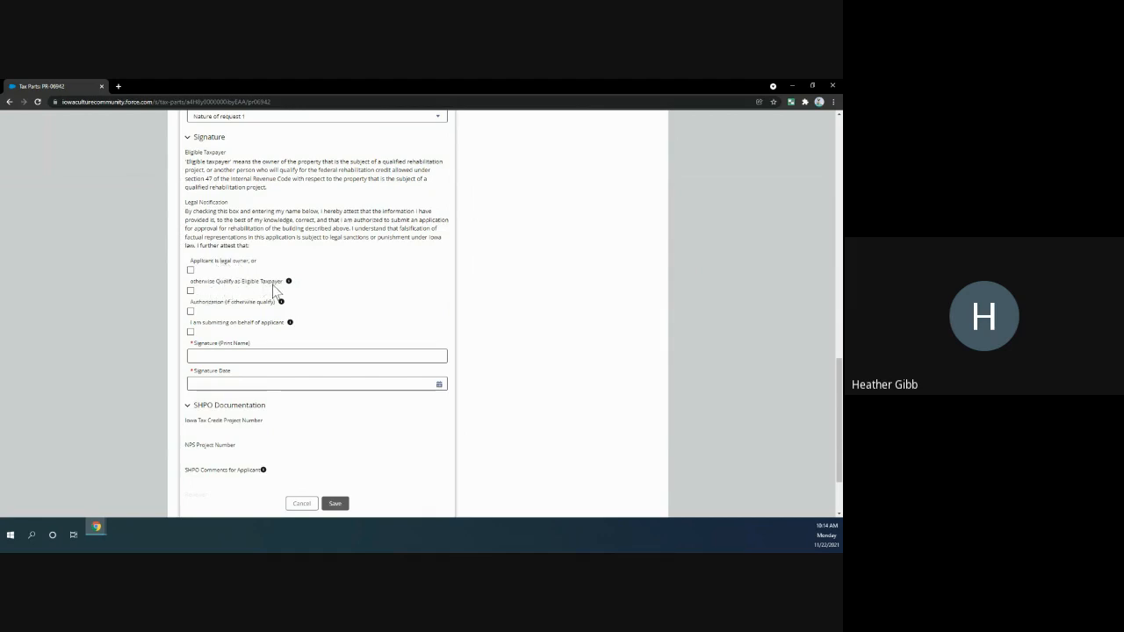
{"action": "left_click", "coordinate": [192, 271]}
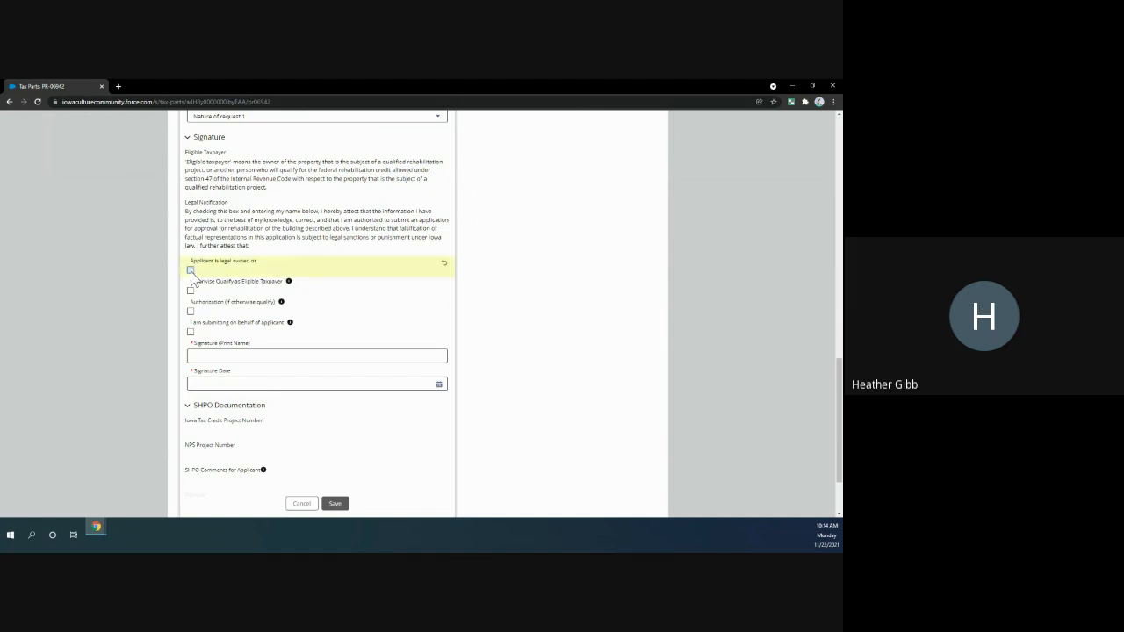
{"action": "scroll", "coordinate": [279, 268], "scroll_direction": "down", "scroll_amount": 1}
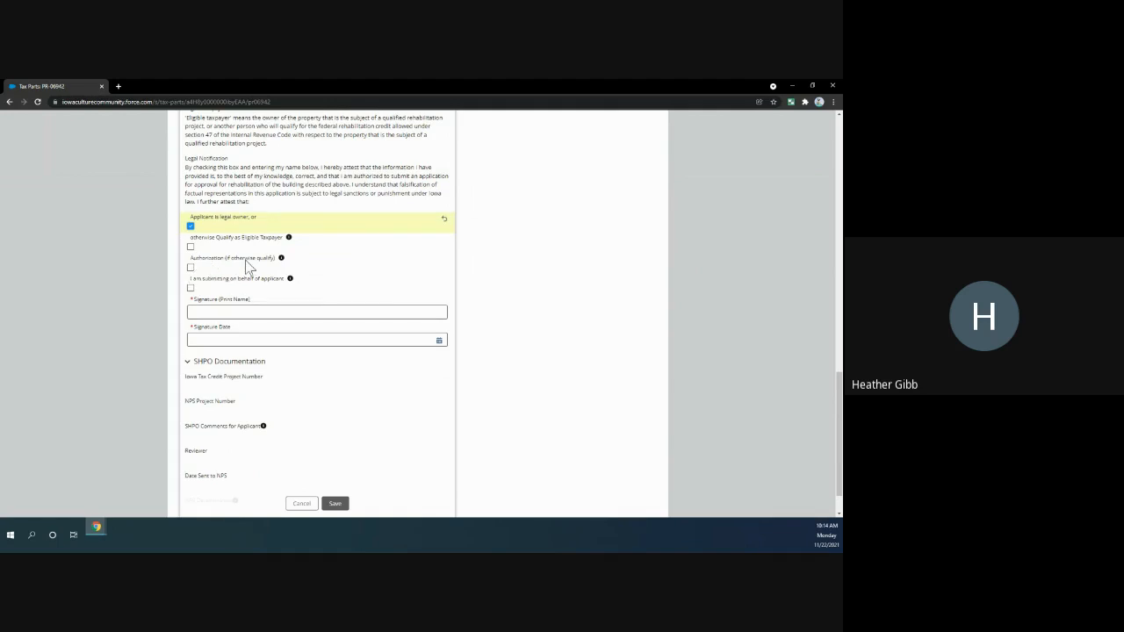
{"action": "mouse_move", "coordinate": [281, 259]}
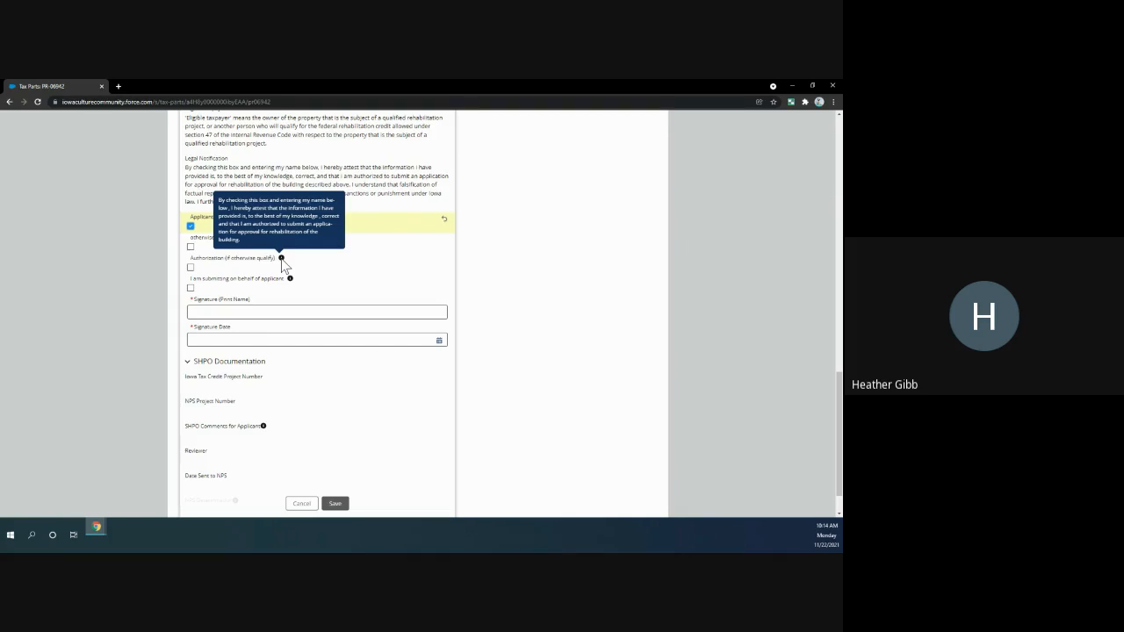
{"action": "left_click", "coordinate": [190, 267]}
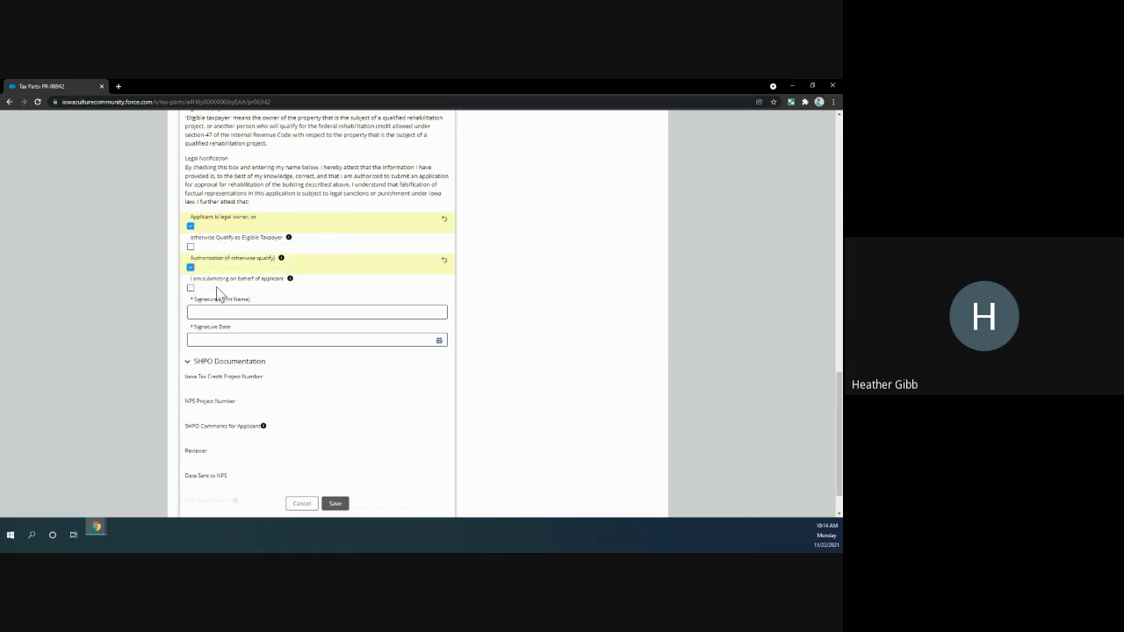
{"action": "mouse_move", "coordinate": [288, 281]}
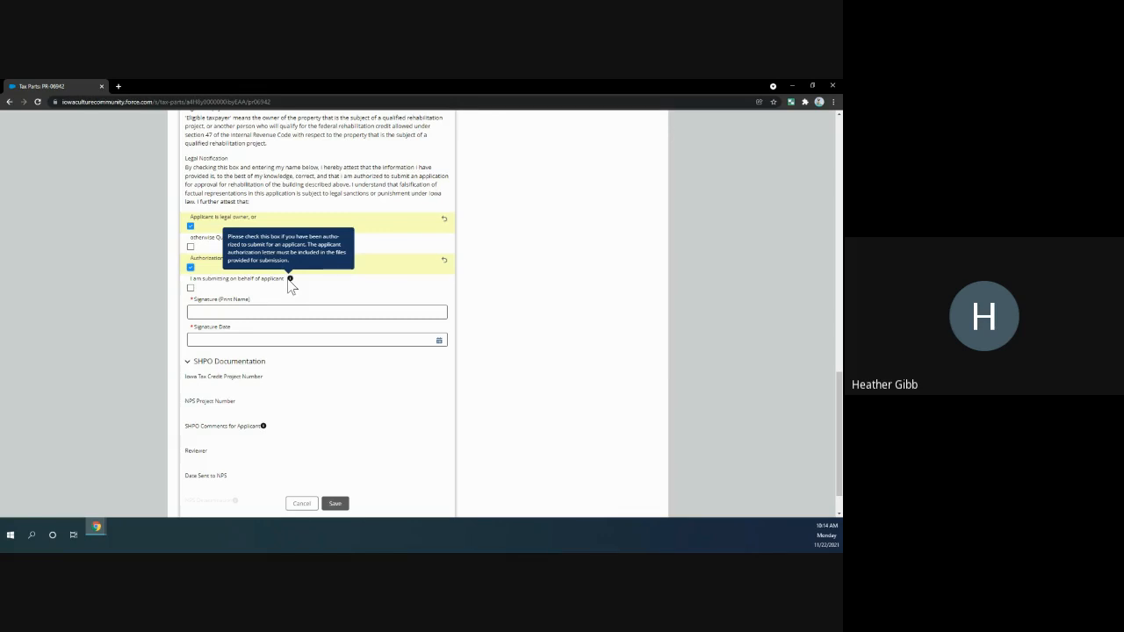
- Enter the signer's printed name and the signature date 11-22-2021, and try to save the tax part record
{"action": "left_click", "coordinate": [203, 312]}
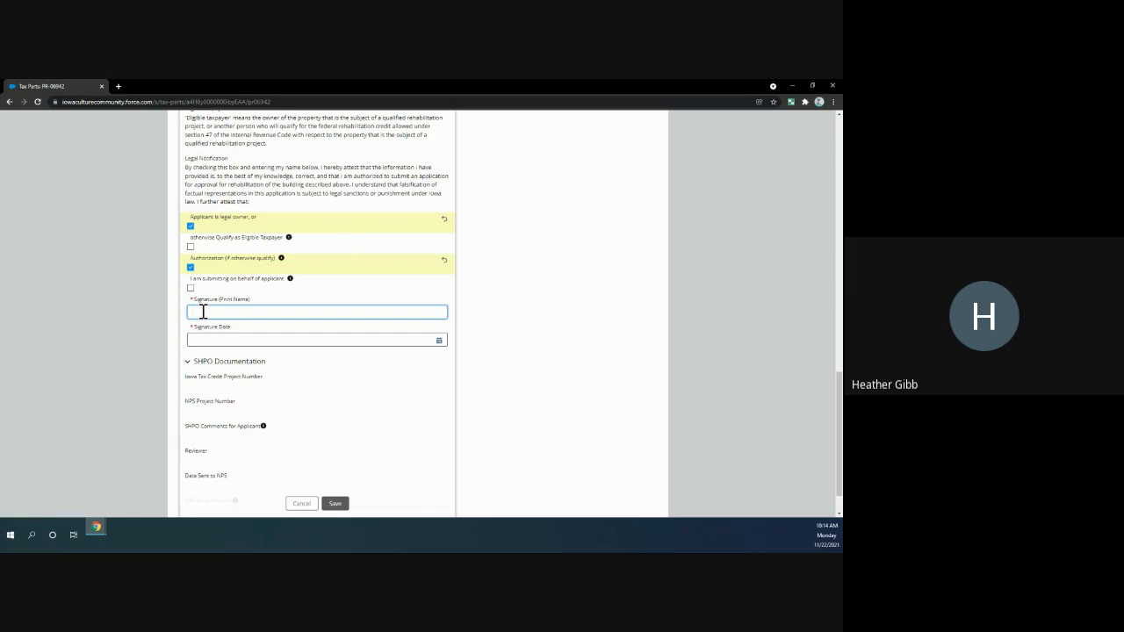
{"action": "key", "text": "Tab"}
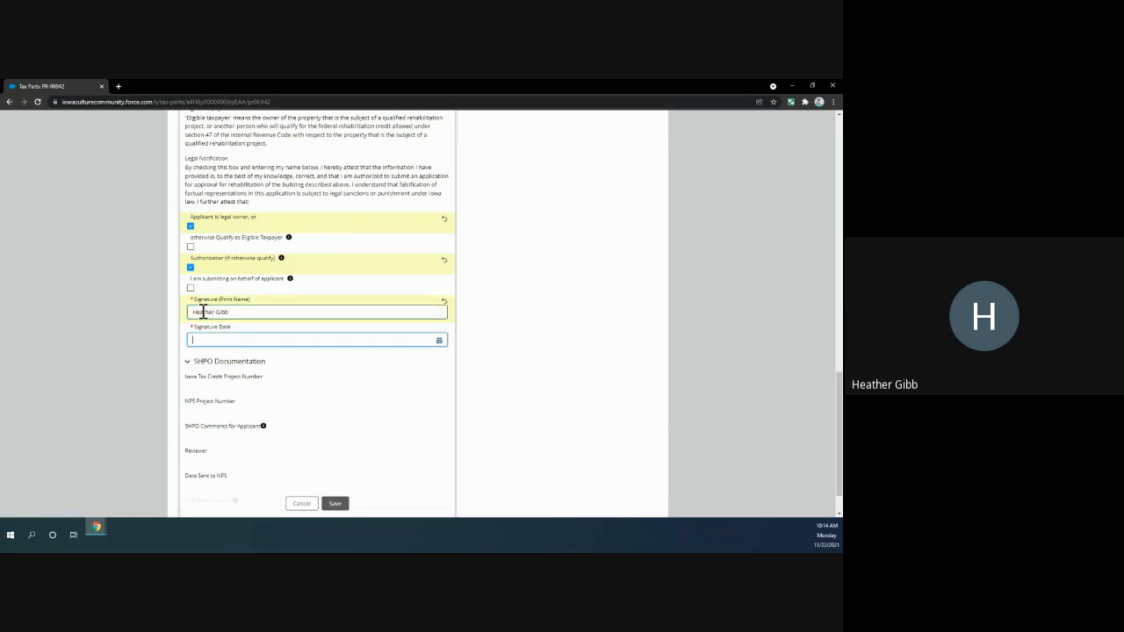
{"action": "type", "text": "11-22-2021"}
{"action": "scroll", "coordinate": [314, 390], "scroll_direction": "down", "scroll_amount": 1}
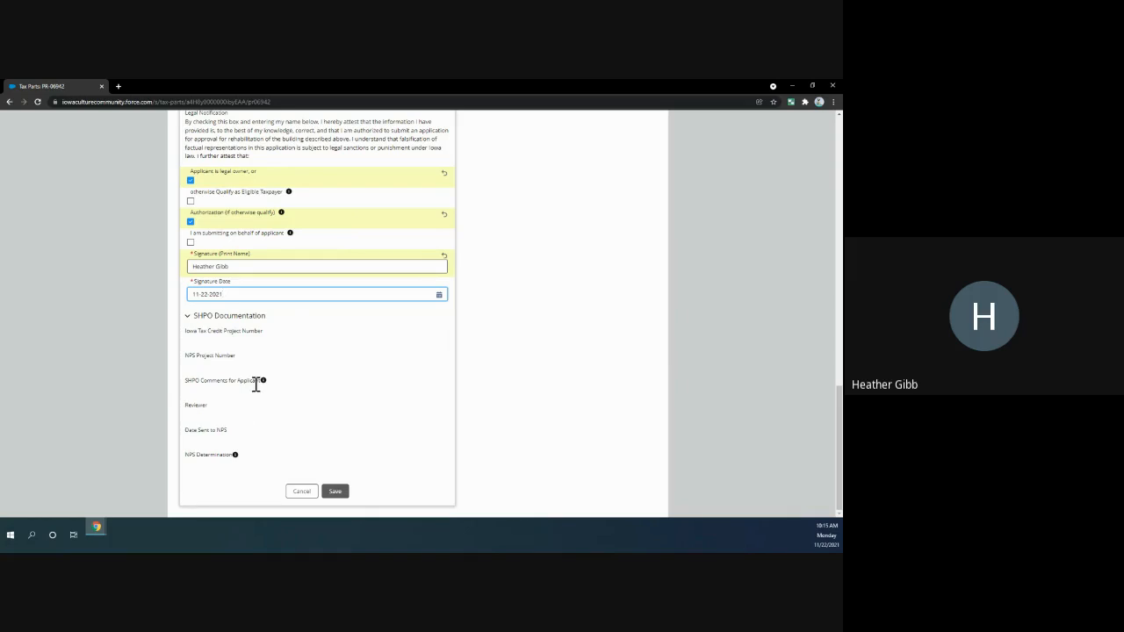
{"action": "scroll", "coordinate": [414, 413], "scroll_direction": "up", "scroll_amount": 10}
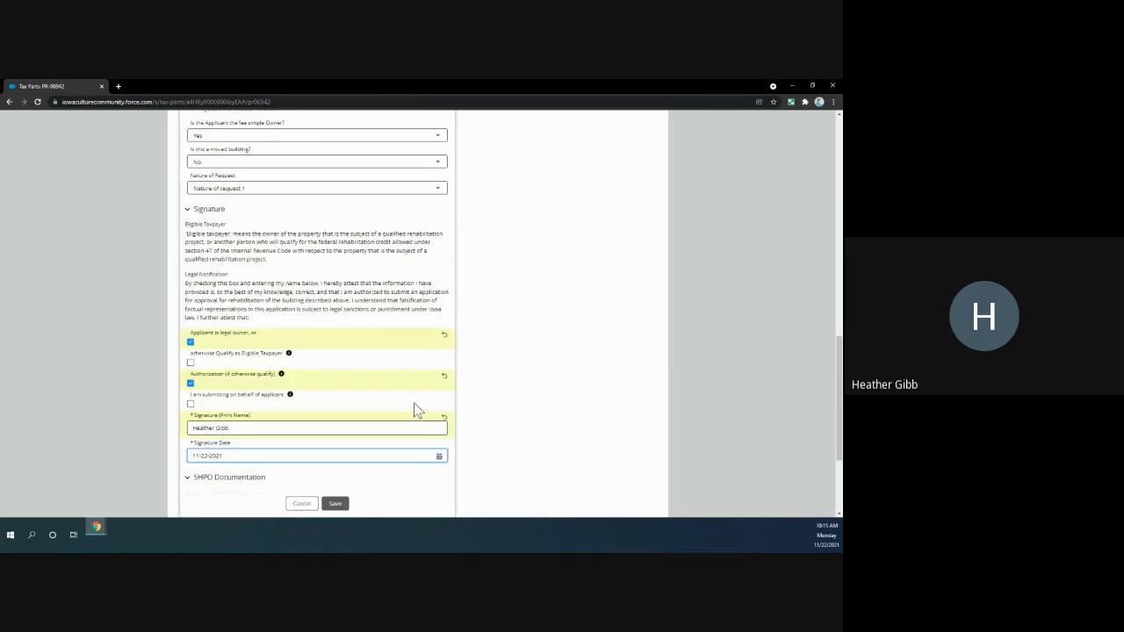
{"action": "scroll", "coordinate": [417, 410], "scroll_direction": "up", "scroll_amount": 8}
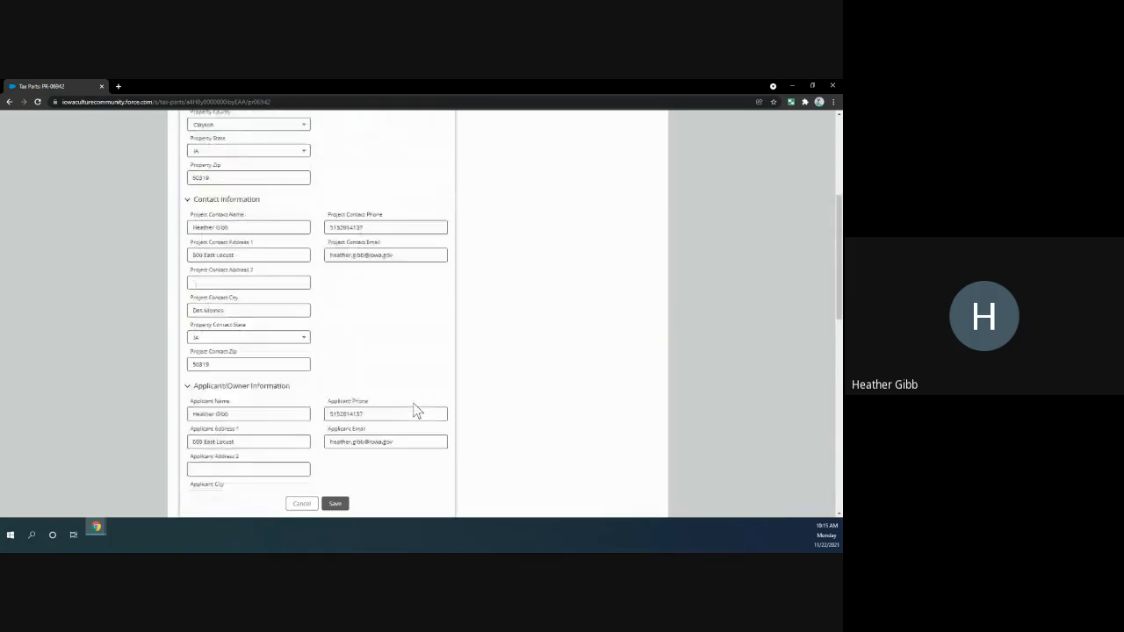
{"action": "scroll", "coordinate": [417, 411], "scroll_direction": "down", "scroll_amount": 20}
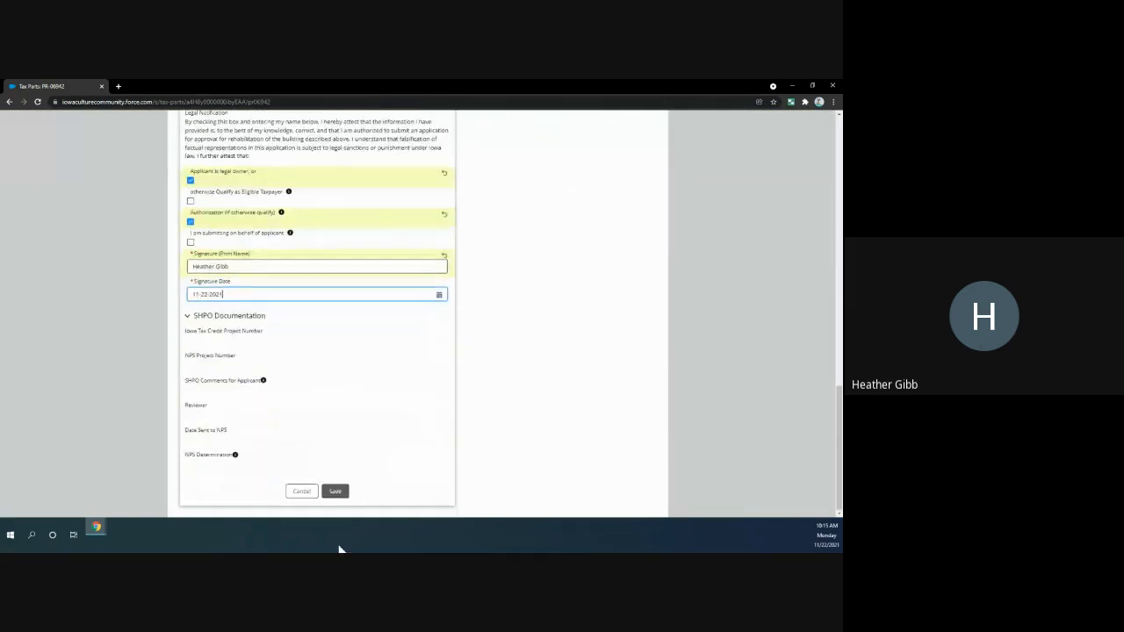
{"action": "left_click", "coordinate": [336, 502]}
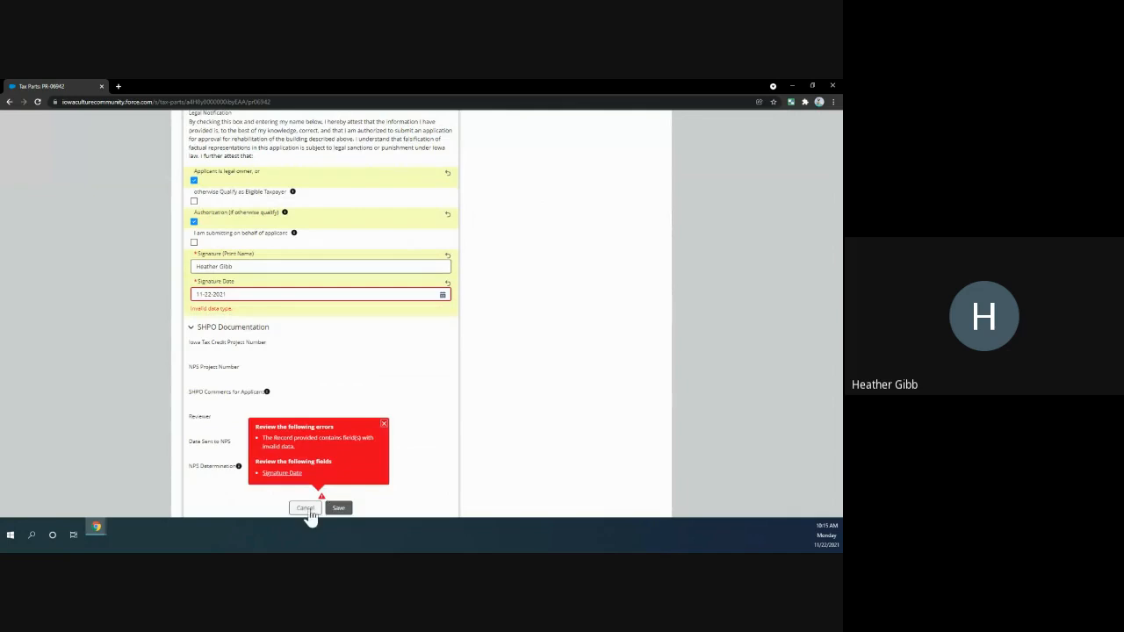
- Set the signature date to 11/22/2021 and save the tax part record
{"action": "left_click", "coordinate": [442, 295]}
{"action": "left_click", "coordinate": [218, 394]}
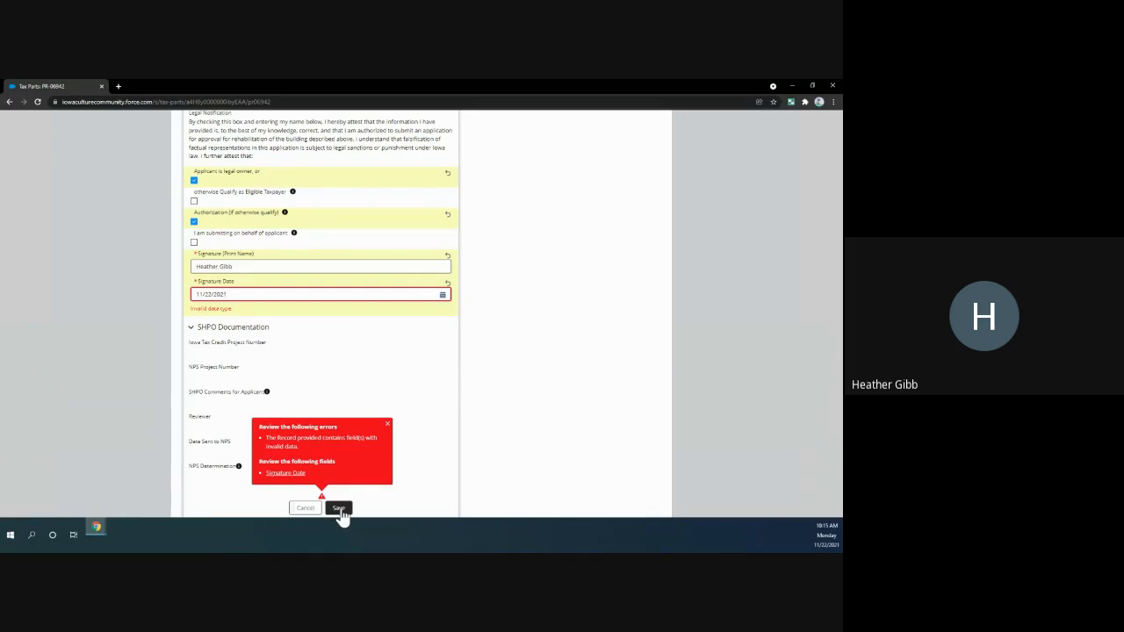
{"action": "left_click", "coordinate": [338, 507]}
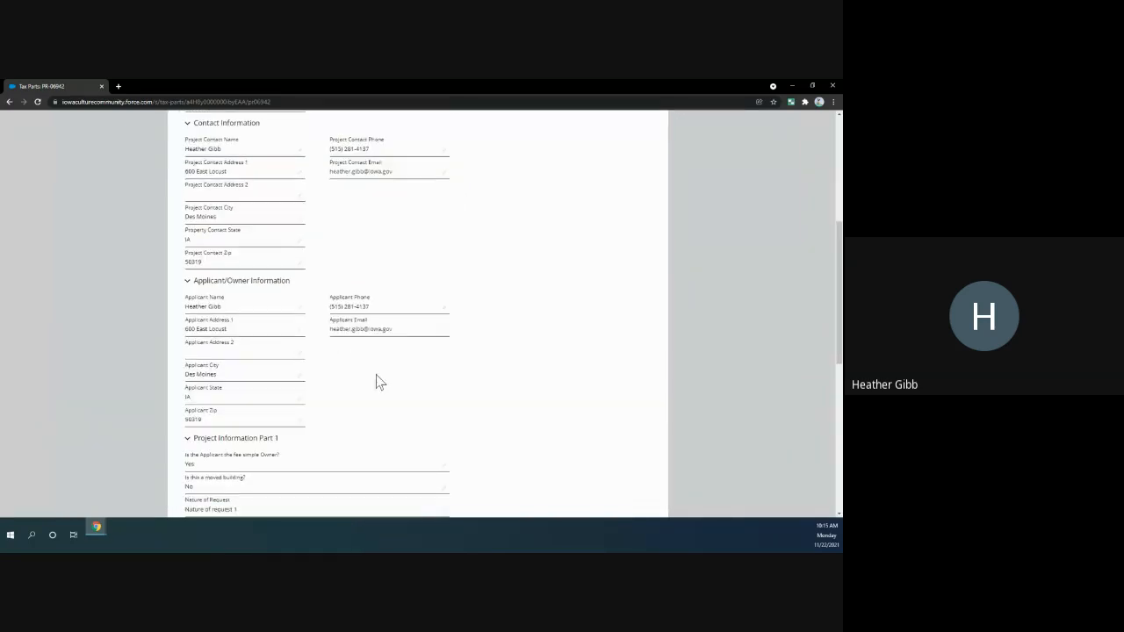
- Submit the Federal Tax Credit part 1 record for approval without comments
{"action": "scroll", "coordinate": [333, 420], "scroll_direction": "down", "scroll_amount": 10}
{"action": "scroll", "coordinate": [334, 420], "scroll_direction": "up", "scroll_amount": 15}
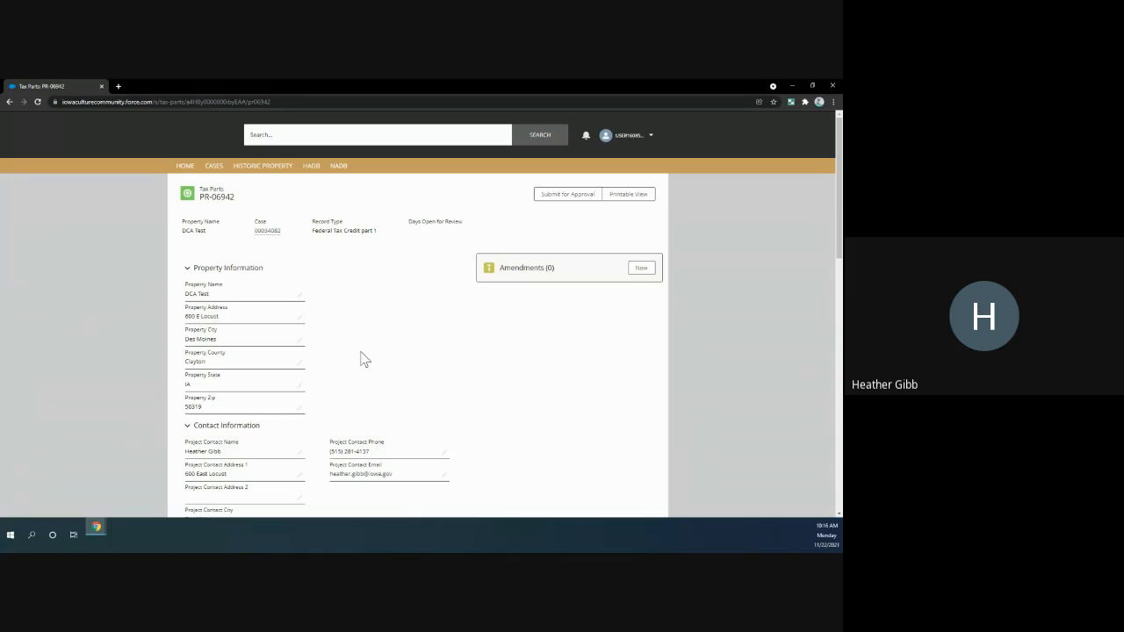
{"action": "left_click", "coordinate": [566, 197]}
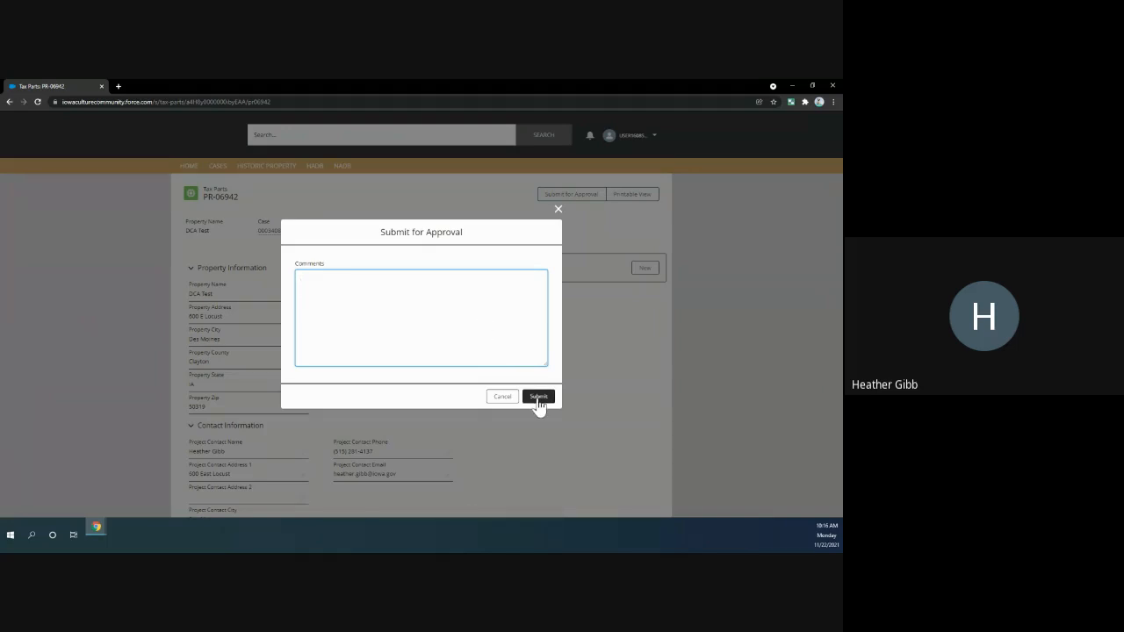
{"action": "left_click", "coordinate": [538, 397]}
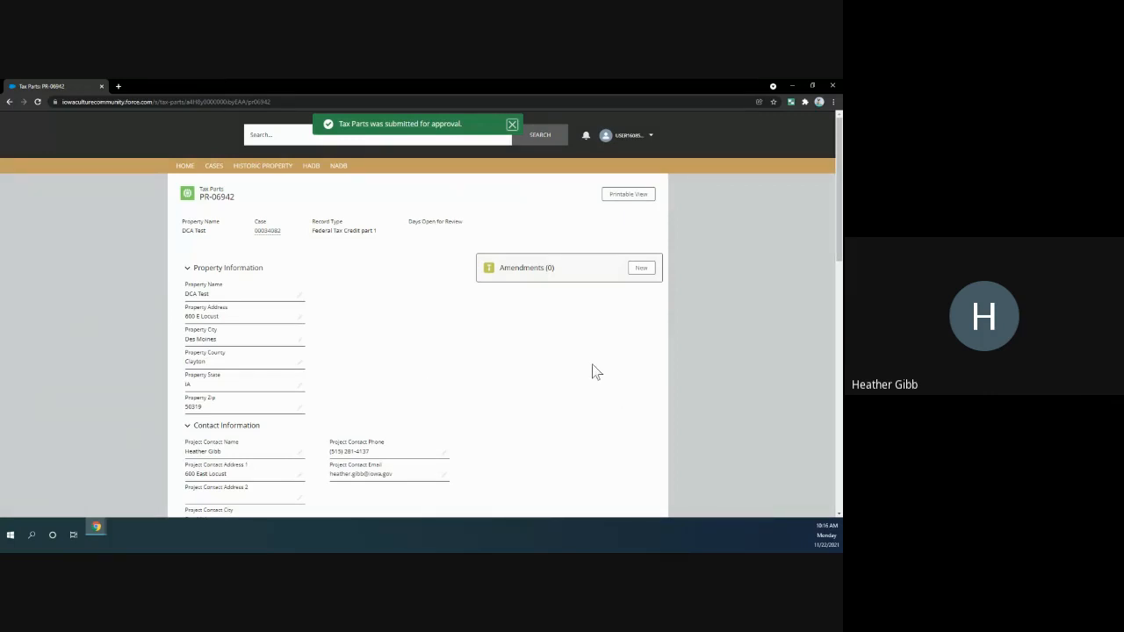
- Try to change the submitted tax part's Nature of Request to the certification that the building contributes to the historic district, and discard the edit
{"action": "left_click", "coordinate": [300, 295]}
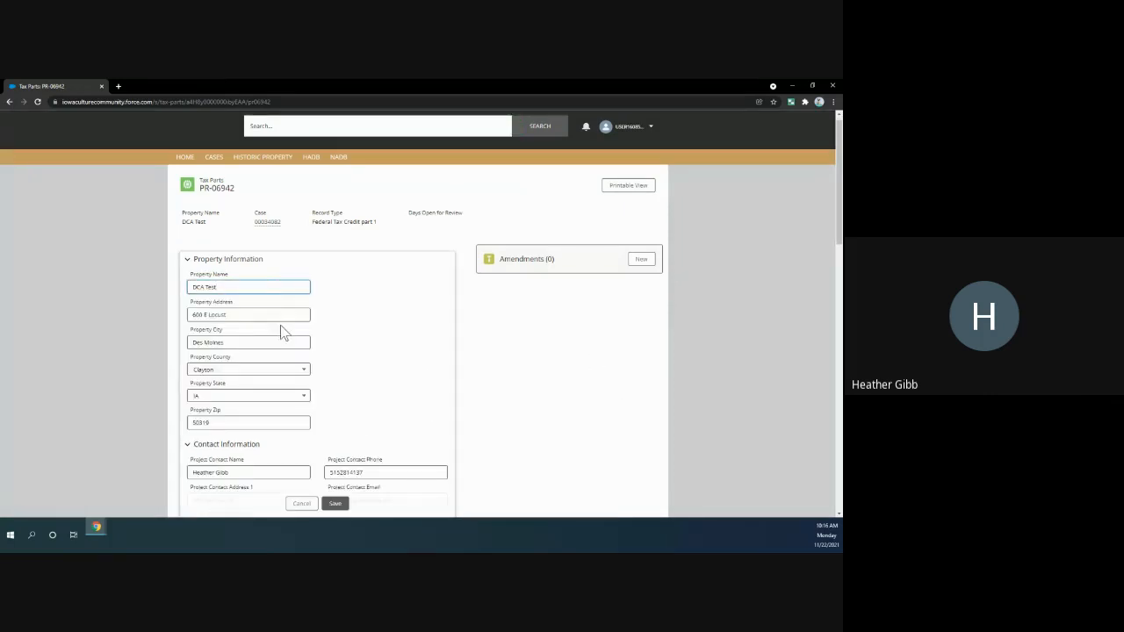
{"action": "scroll", "coordinate": [354, 421], "scroll_direction": "down", "scroll_amount": 15}
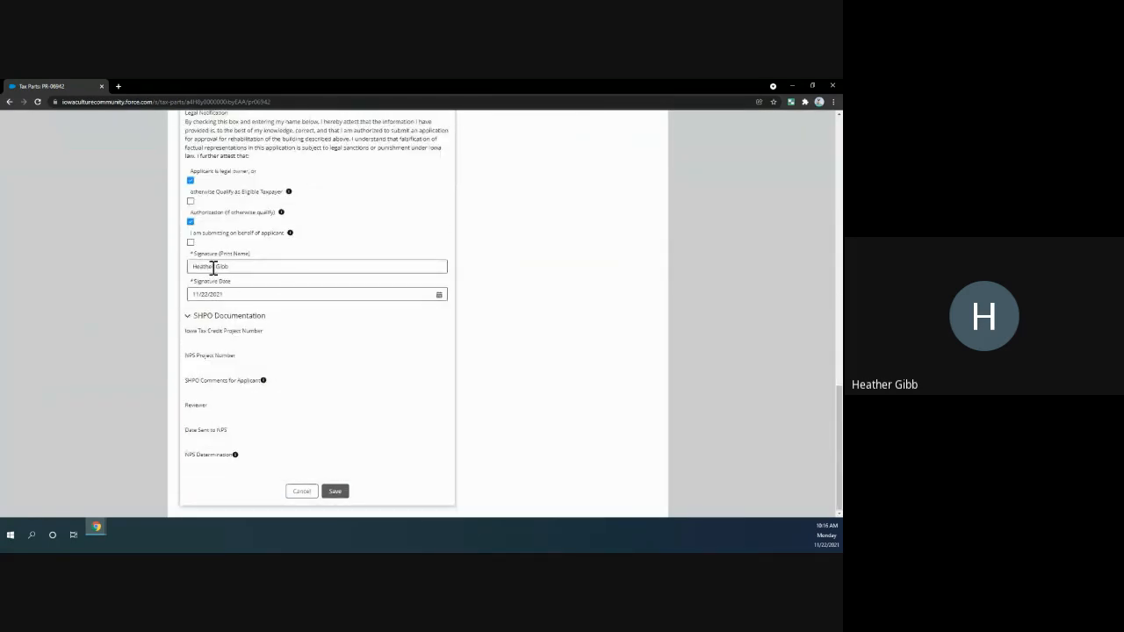
{"action": "scroll", "coordinate": [233, 167], "scroll_direction": "up", "scroll_amount": 2}
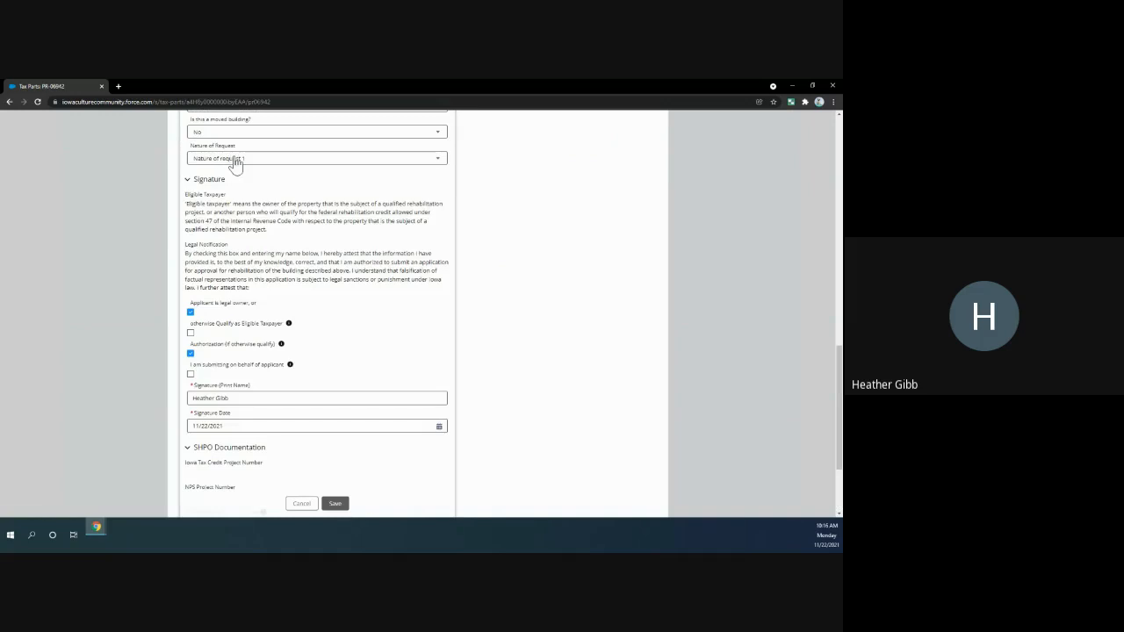
{"action": "left_click", "coordinate": [235, 161]}
{"action": "left_click", "coordinate": [220, 214]}
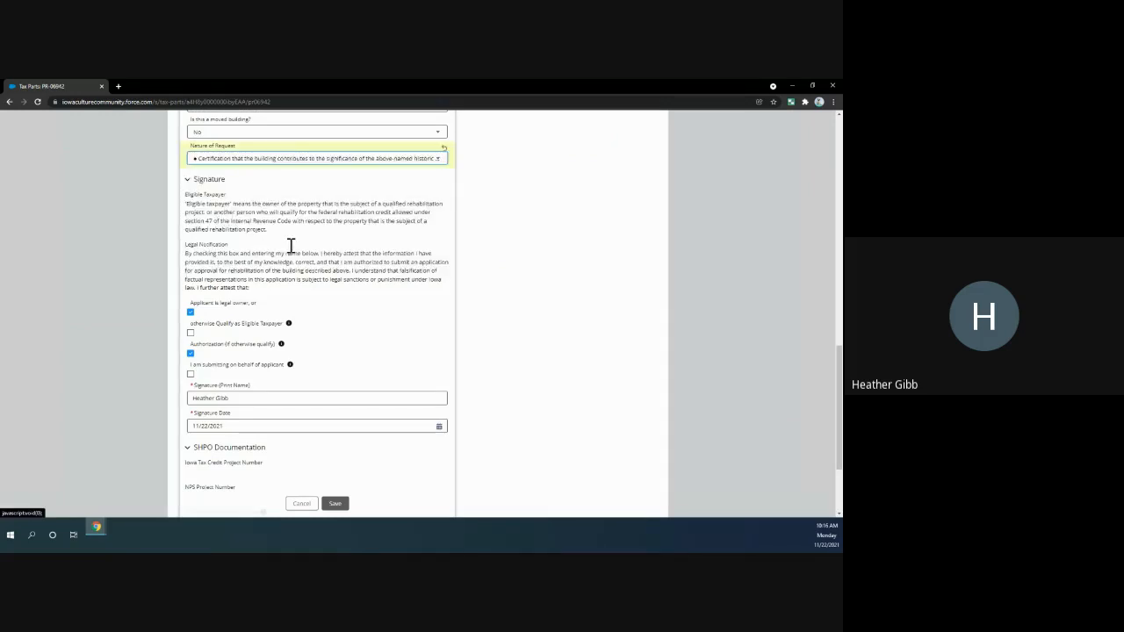
{"action": "left_click", "coordinate": [335, 503]}
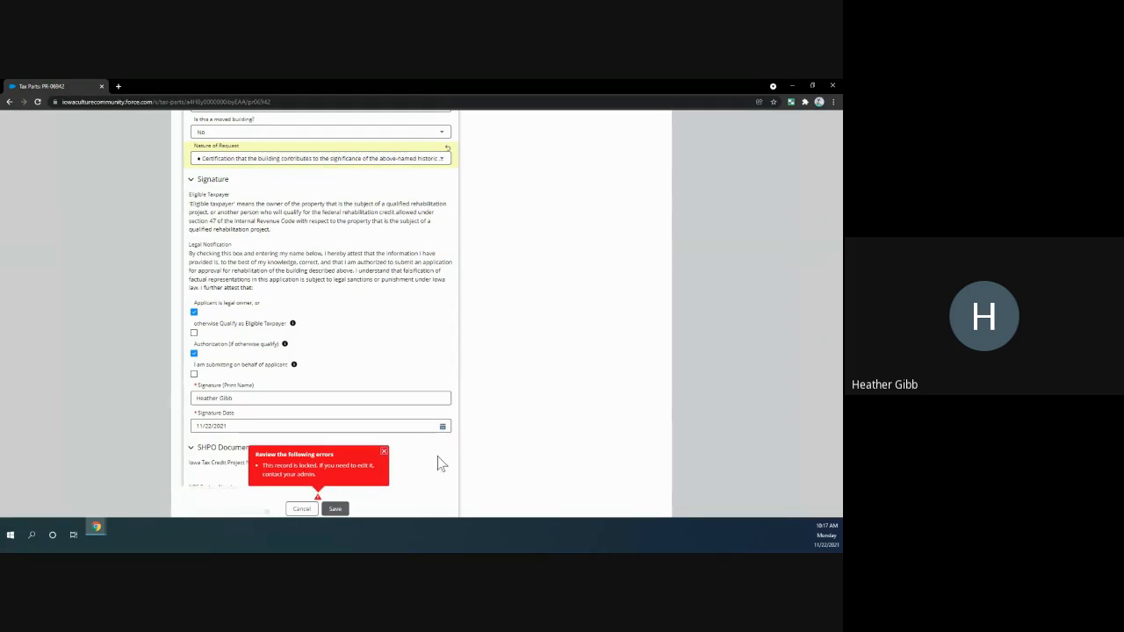
{"action": "left_click", "coordinate": [306, 509]}
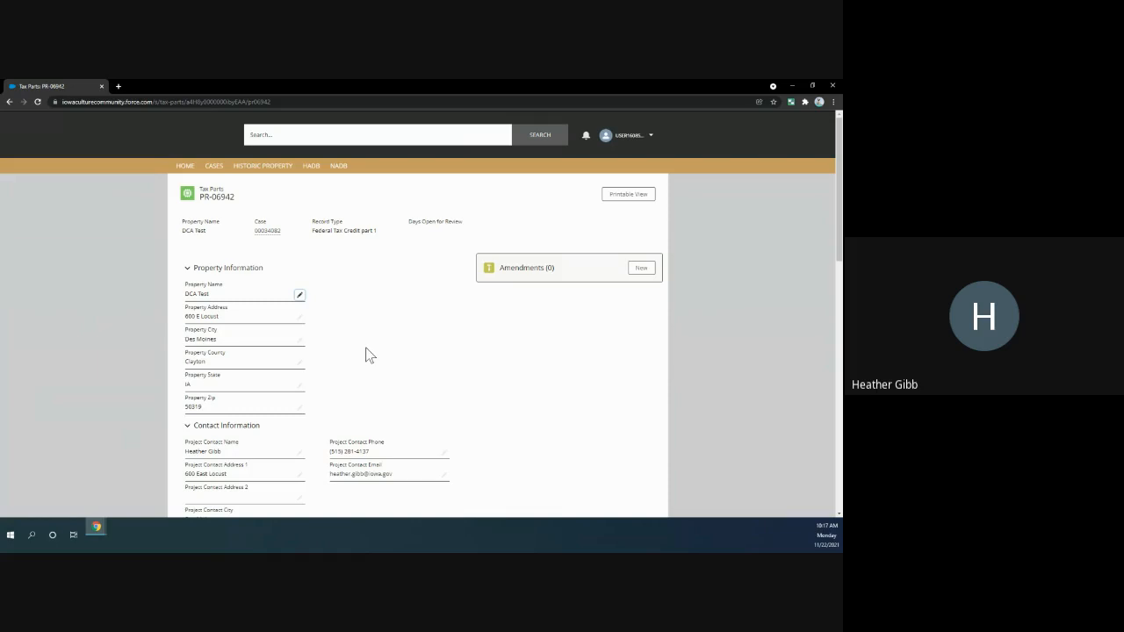
- Create an amendment named Amendment 1 on the tax part record with tax part type Federal Tax Part 1
{"action": "left_click", "coordinate": [641, 270]}
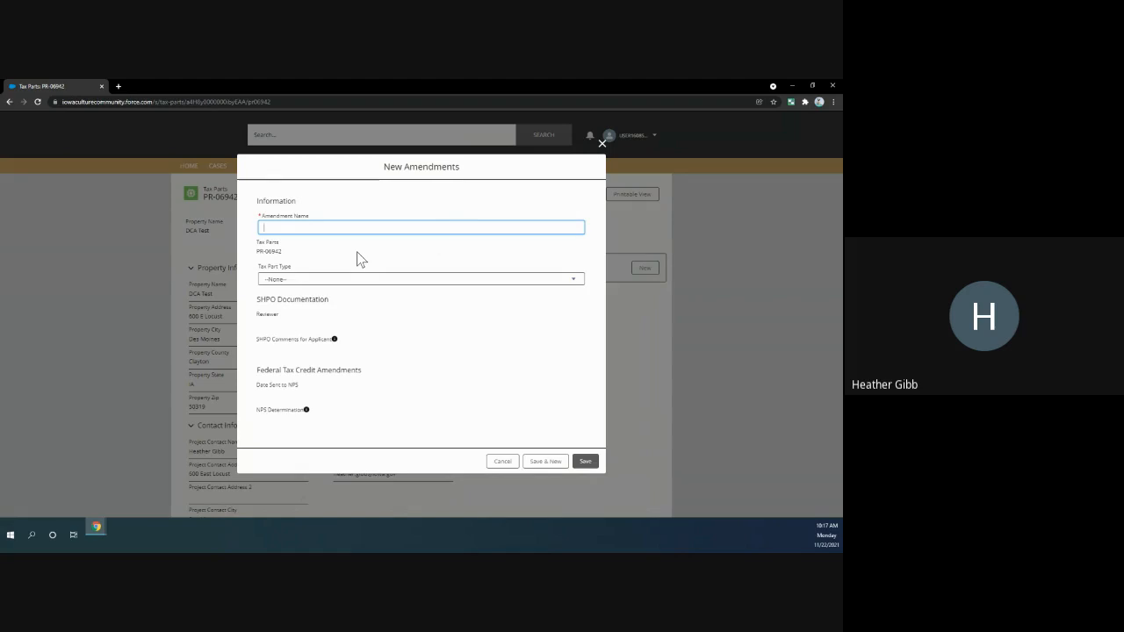
{"action": "type", "text": "Amendment 1"}
{"action": "left_click", "coordinate": [297, 279]}
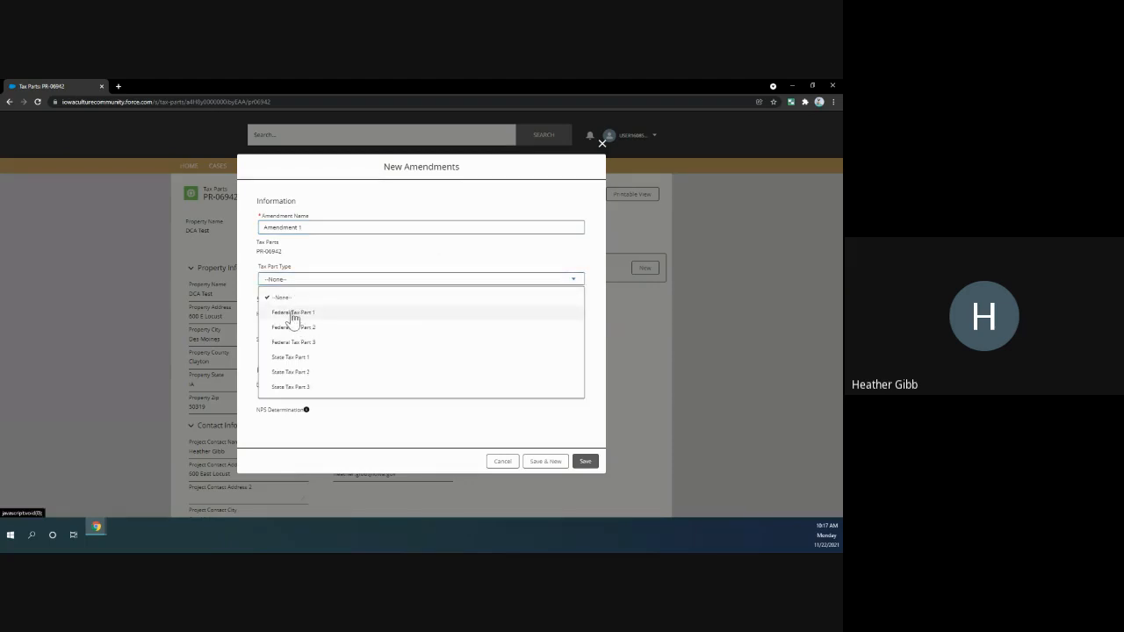
{"action": "left_click", "coordinate": [293, 315]}
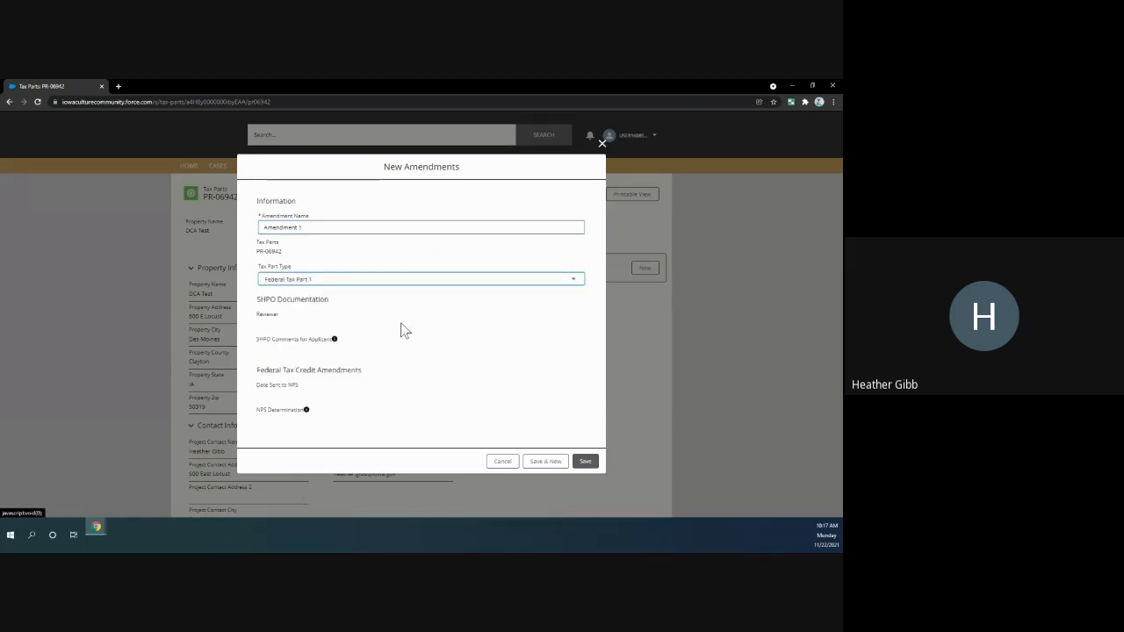
{"action": "left_click", "coordinate": [585, 462]}
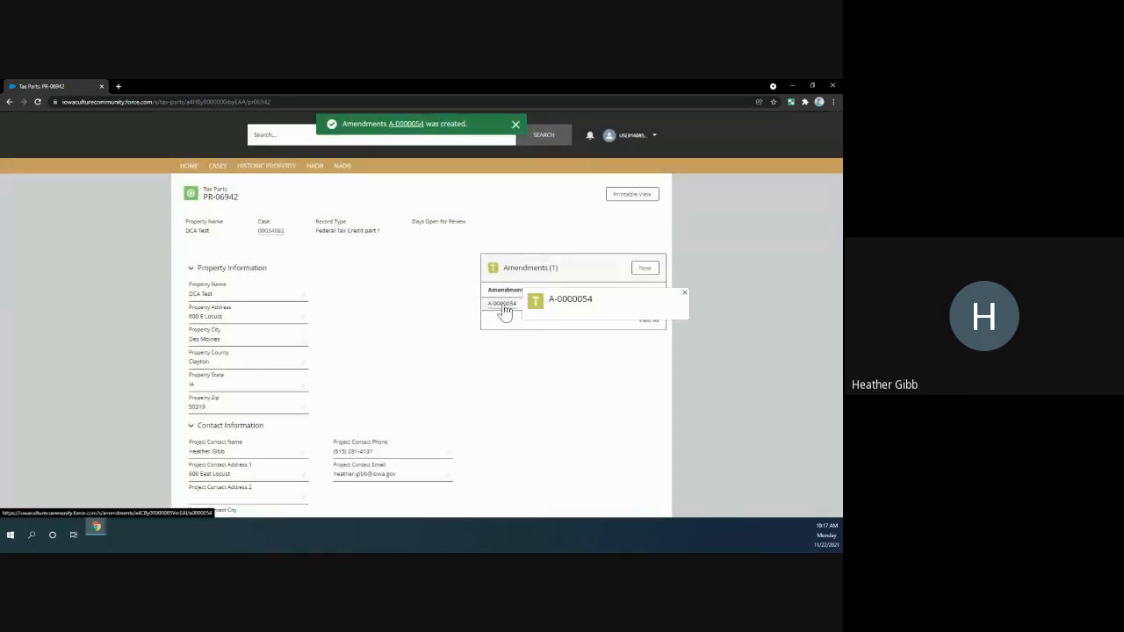
- Submit the new amendment for approval without comments and view its printable version
{"action": "left_click", "coordinate": [504, 305]}
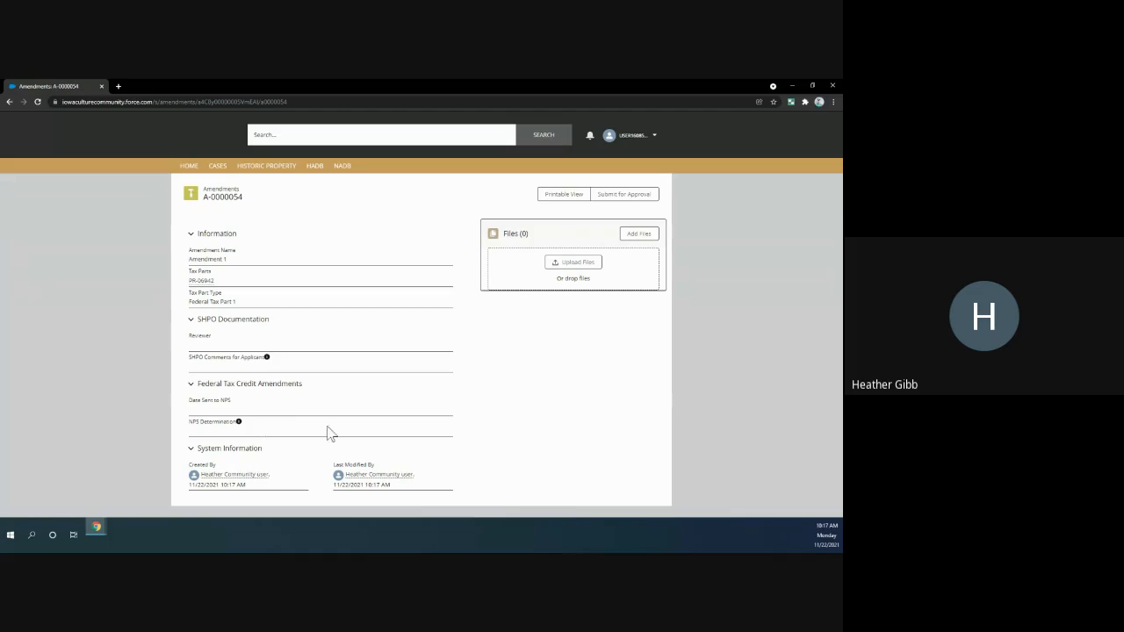
{"action": "left_click", "coordinate": [624, 195]}
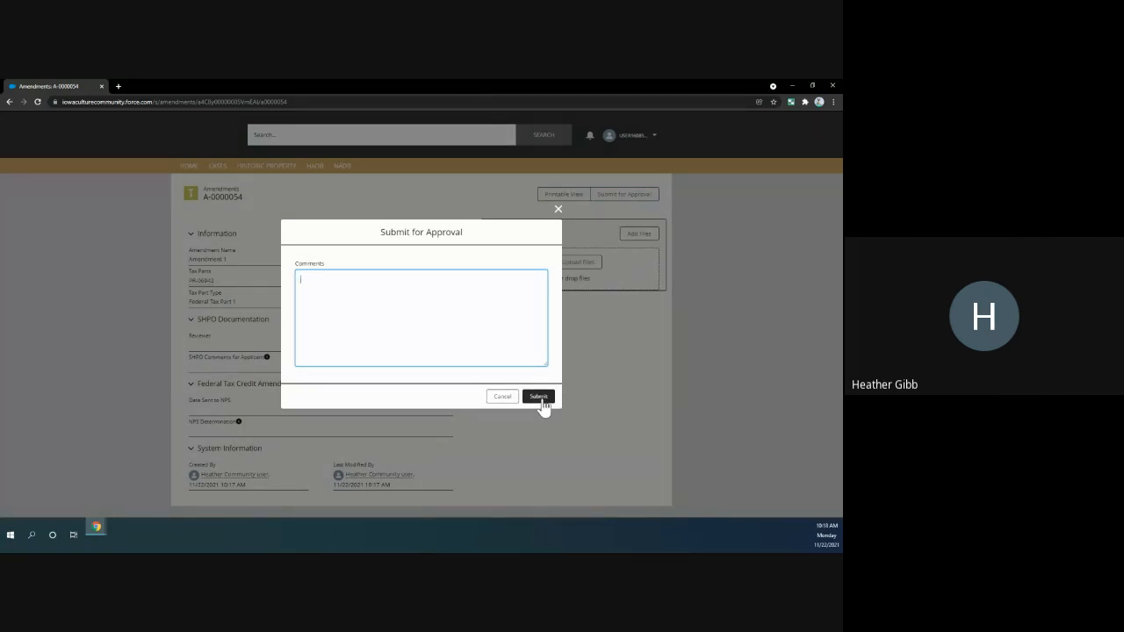
{"action": "left_click", "coordinate": [539, 398]}
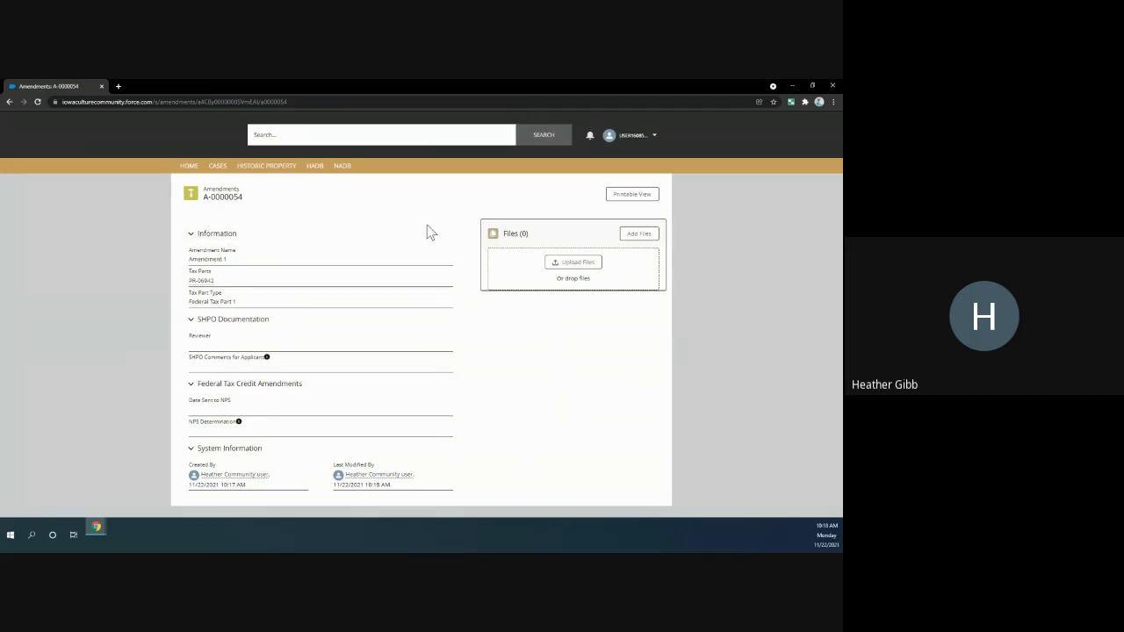
{"action": "left_click", "coordinate": [627, 198]}
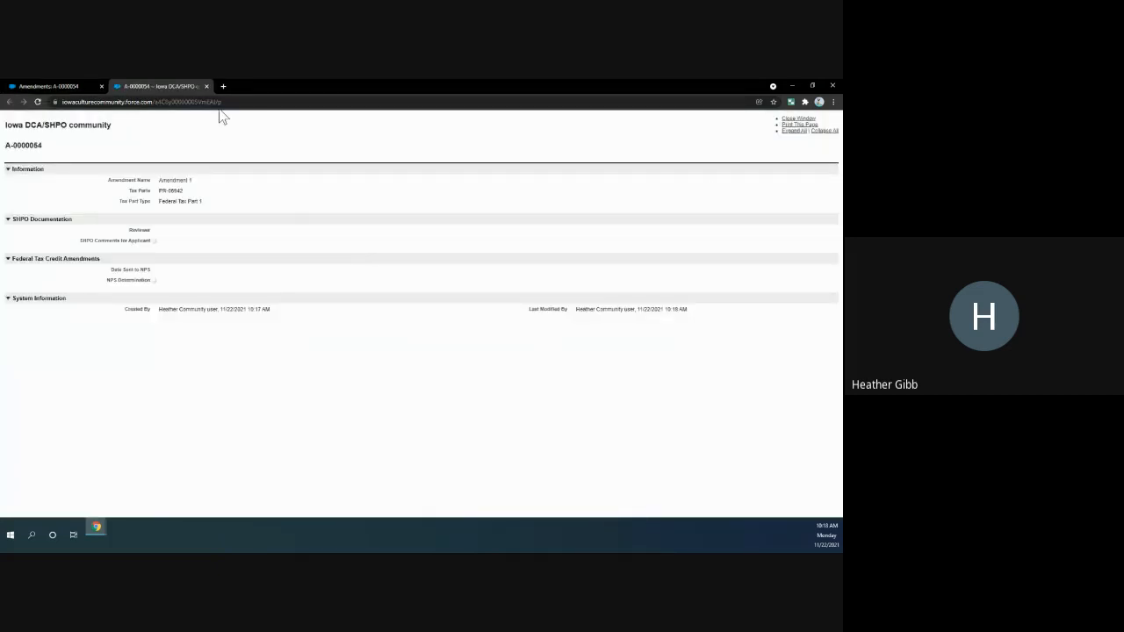
{"action": "left_click", "coordinate": [207, 86]}
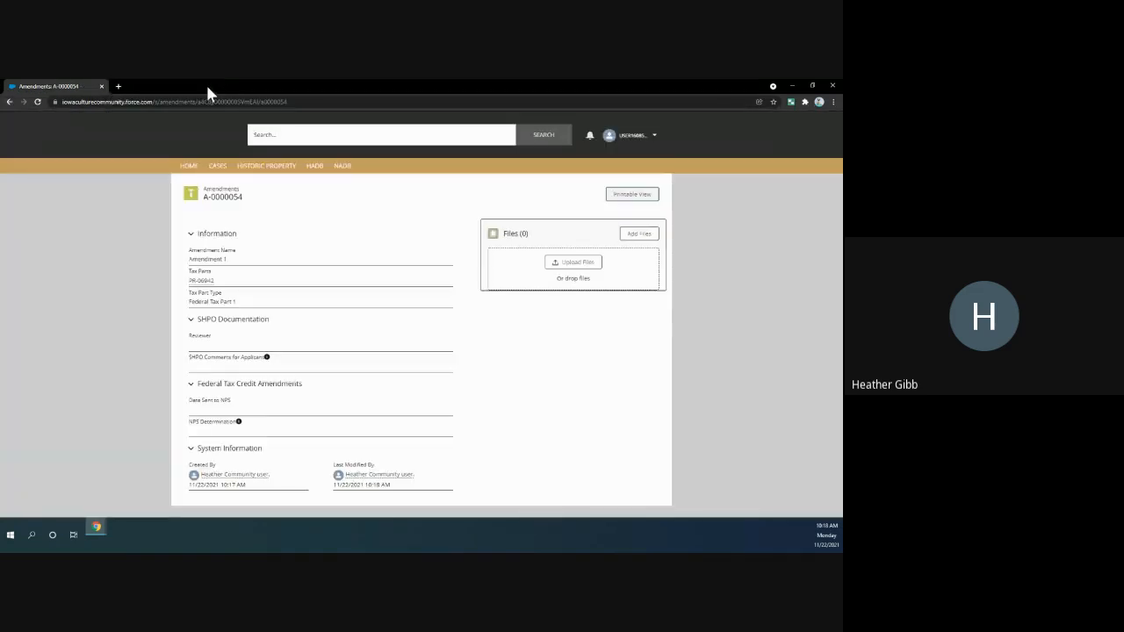
- Open the DCA Test case from My Cases and review its Federal Tax Credit part 1 record
{"action": "left_click", "coordinate": [220, 168]}
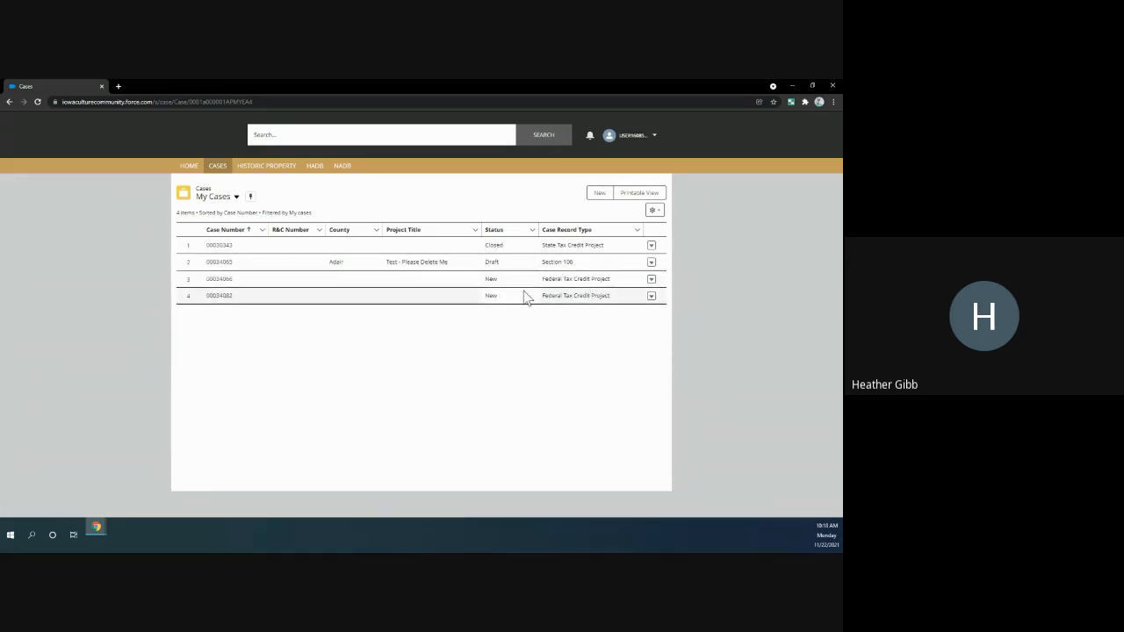
{"action": "left_click", "coordinate": [217, 299]}
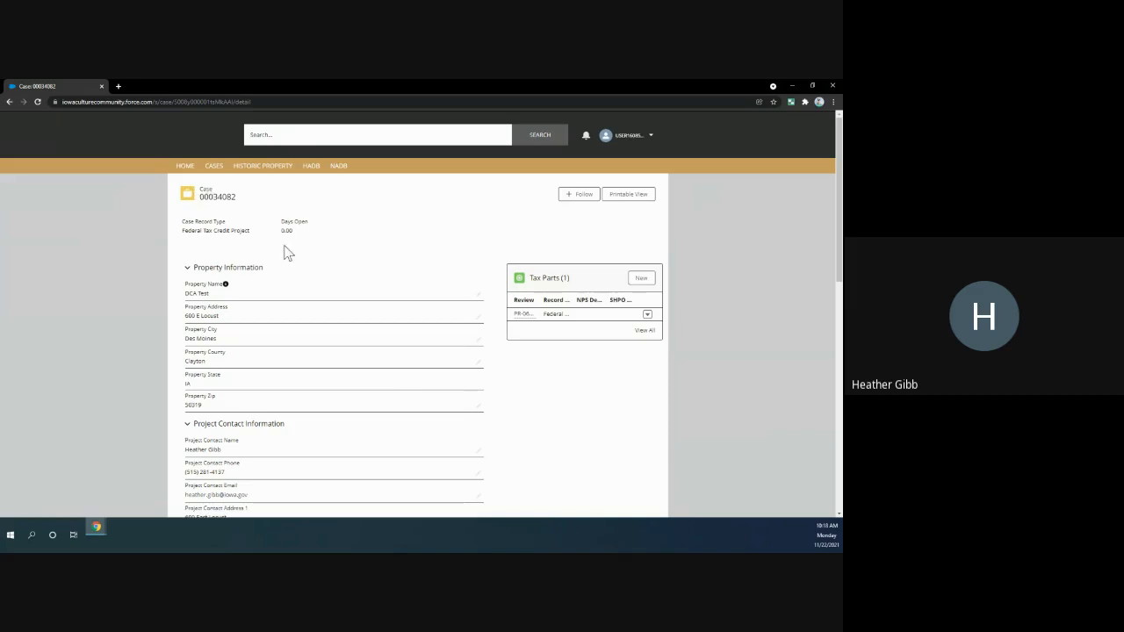
{"action": "left_click", "coordinate": [523, 318]}
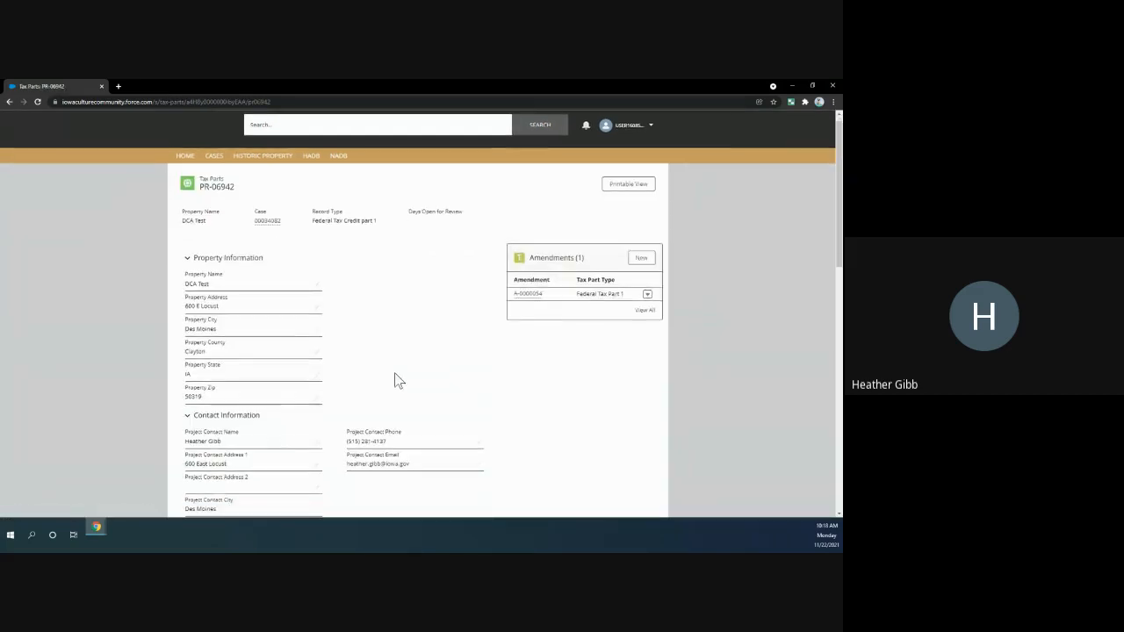
{"action": "scroll", "coordinate": [394, 379], "scroll_direction": "down", "scroll_amount": 15}
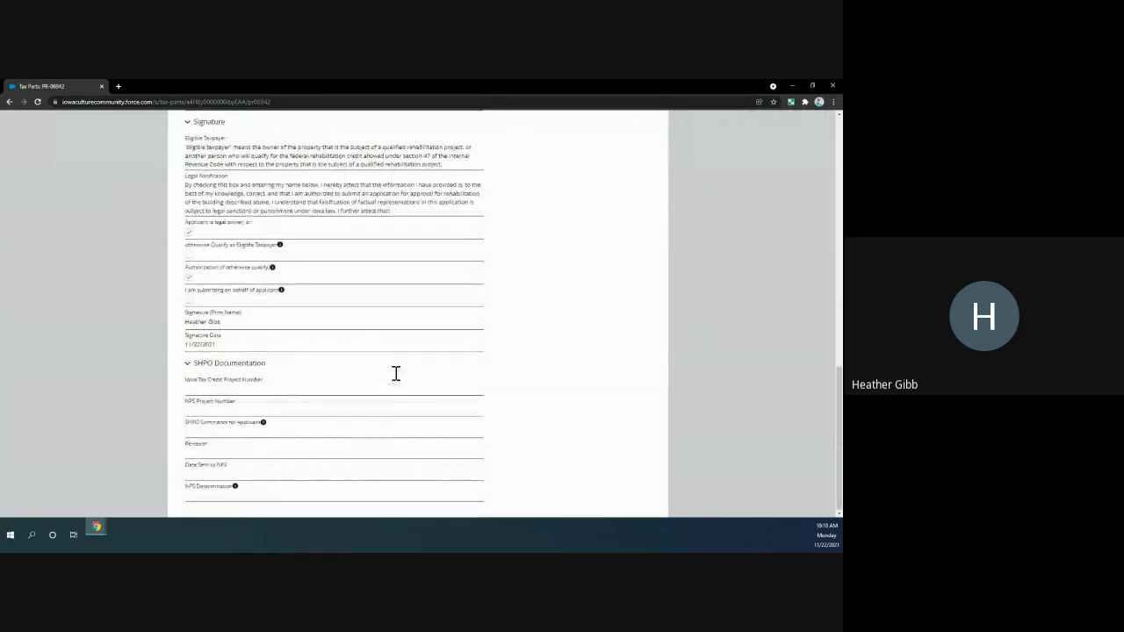
{"action": "scroll", "coordinate": [394, 380], "scroll_direction": "up", "scroll_amount": 10}
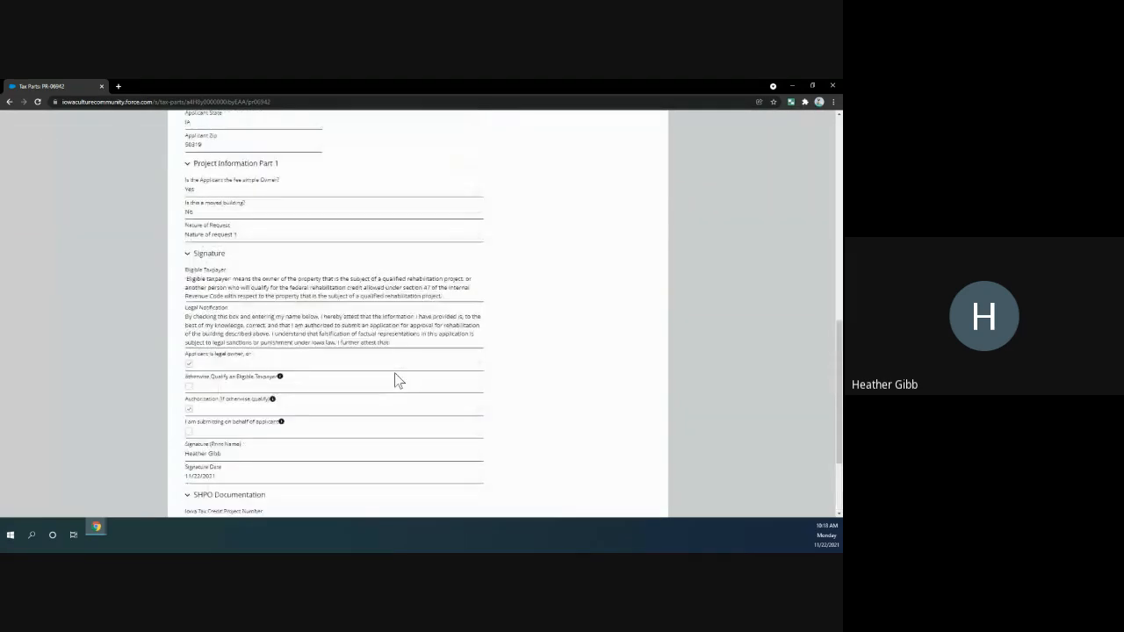
{"action": "scroll", "coordinate": [394, 380], "scroll_direction": "up", "scroll_amount": 3}
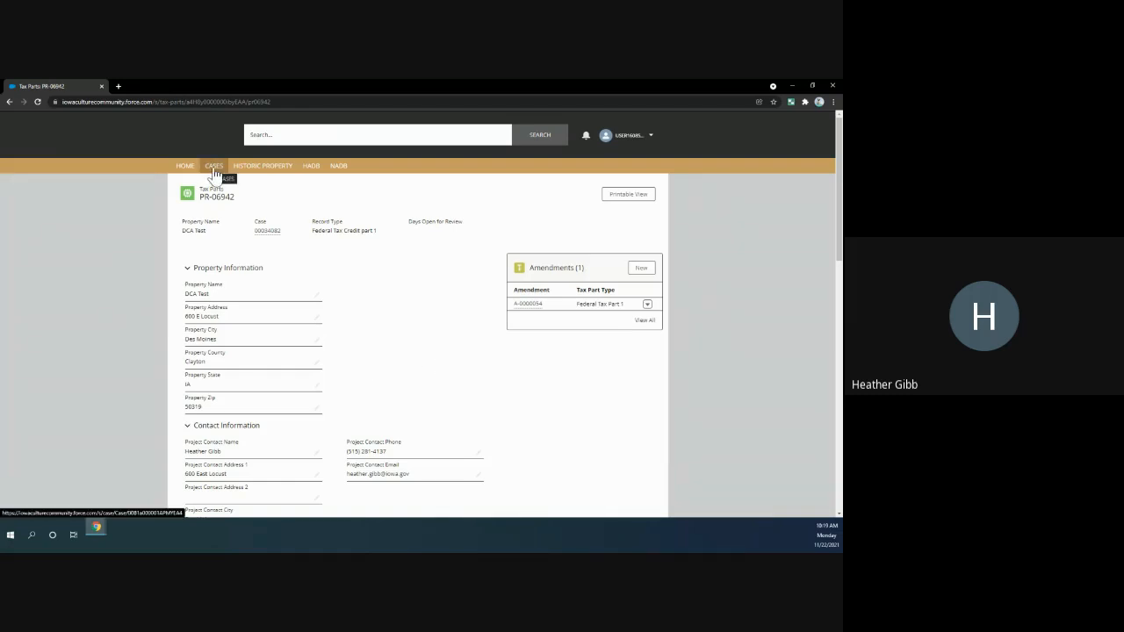
- Go back to the parent case, reopen its part 1 record and examine the Signature and SHPO Documentation sections
{"action": "left_click", "coordinate": [267, 231]}
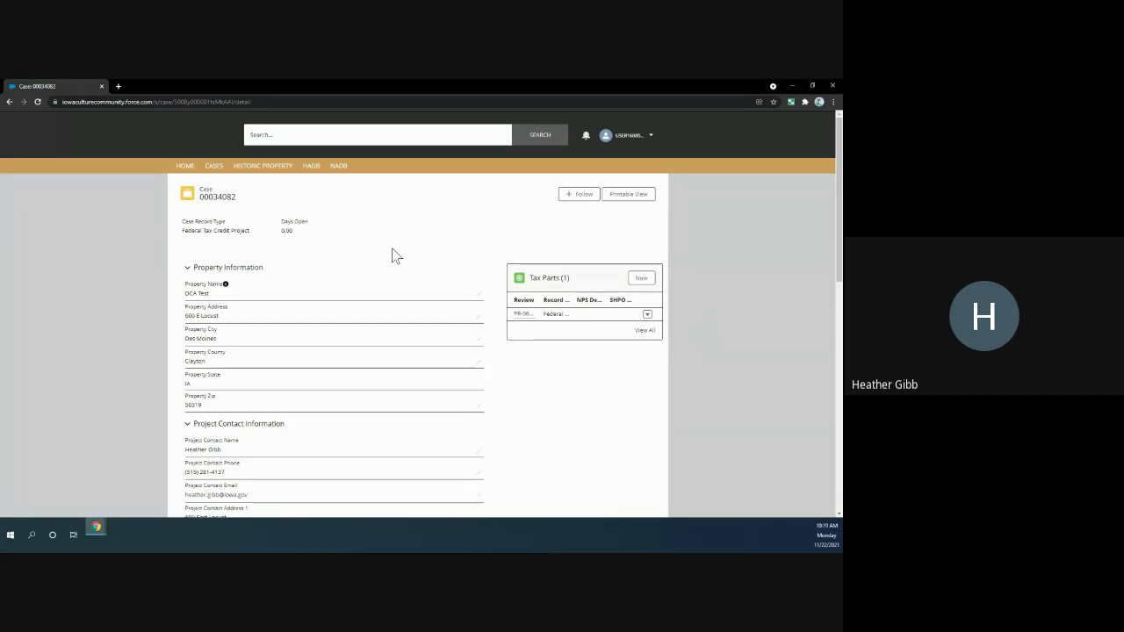
{"action": "left_click", "coordinate": [524, 317]}
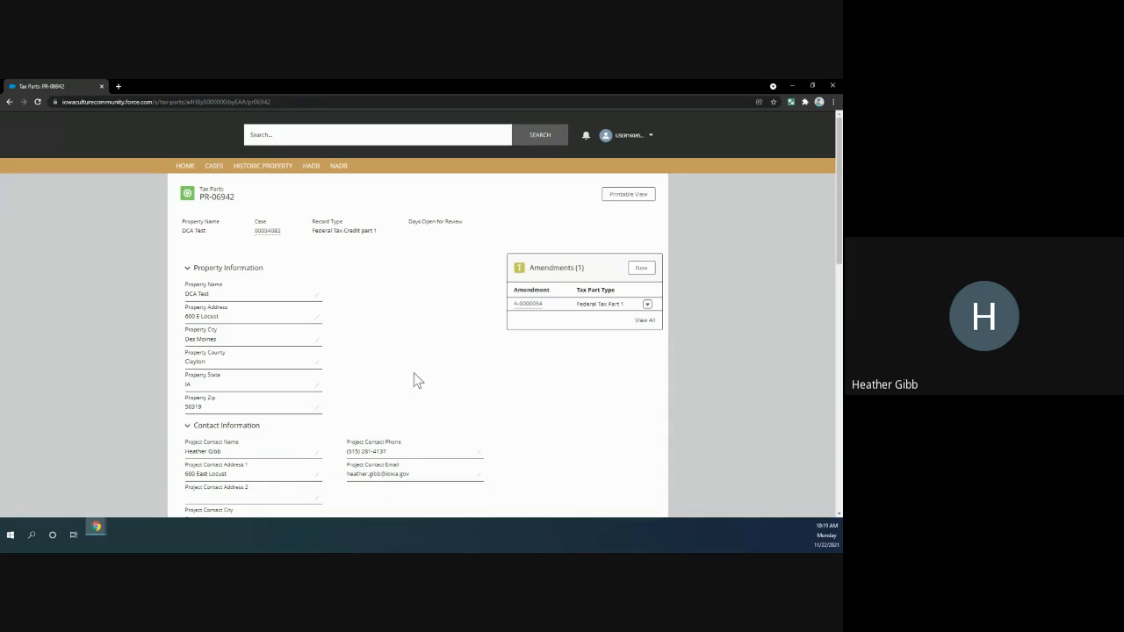
{"action": "scroll", "coordinate": [414, 378], "scroll_direction": "down", "scroll_amount": 4}
{"action": "scroll", "coordinate": [416, 374], "scroll_direction": "down", "scroll_amount": 4}
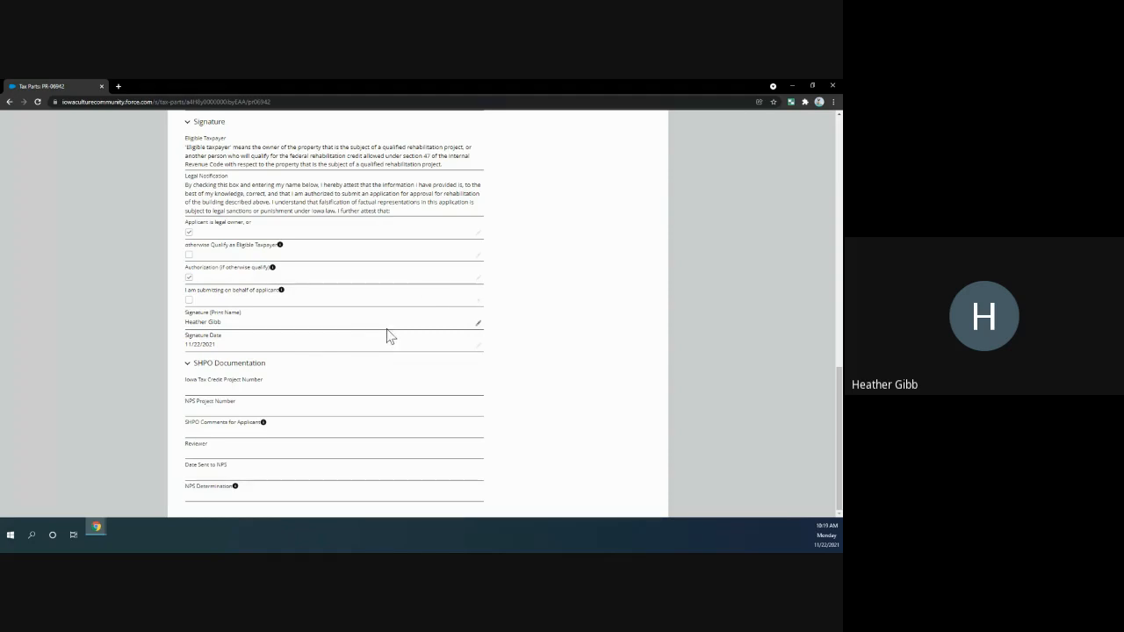
{"action": "scroll", "coordinate": [389, 338], "scroll_direction": "up", "scroll_amount": 5}
{"action": "scroll", "coordinate": [389, 339], "scroll_direction": "up", "scroll_amount": 5}
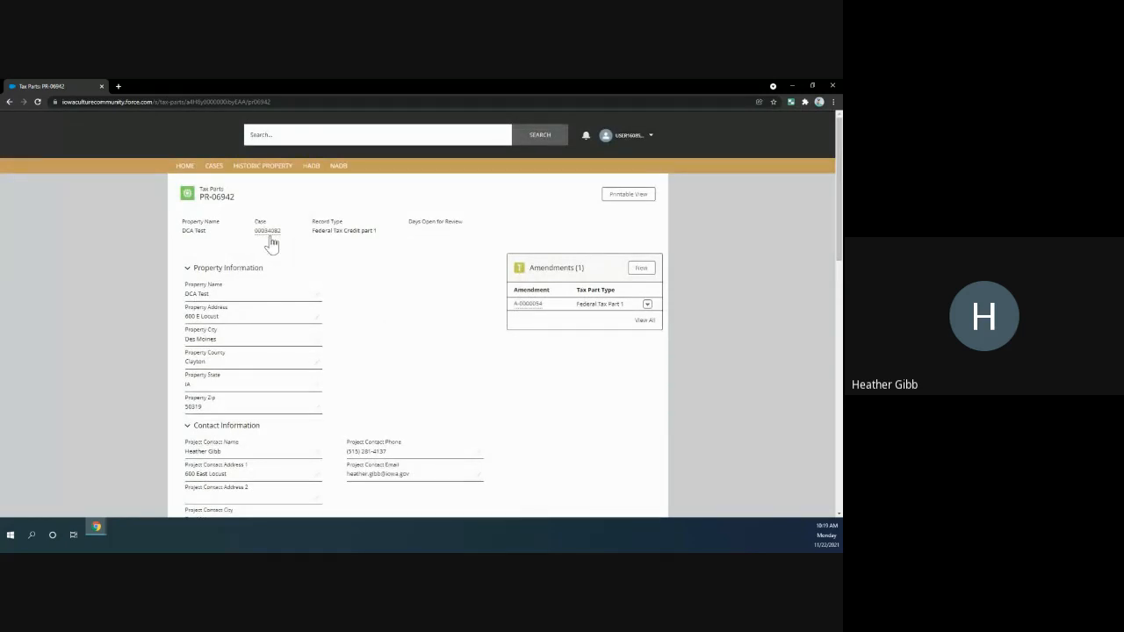
- Return to the parent case, reload it and review the Project Information Part 1 and For SHPO Use Only sections
{"action": "left_click", "coordinate": [268, 231]}
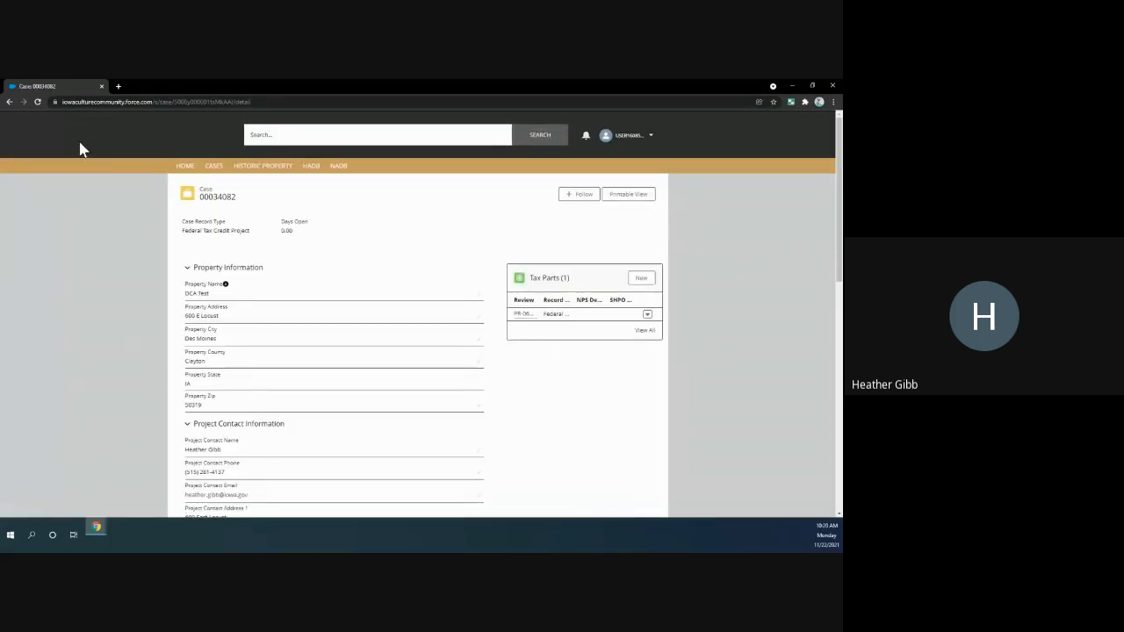
{"action": "left_click", "coordinate": [37, 102]}
{"action": "scroll", "coordinate": [298, 413], "scroll_direction": "down", "scroll_amount": 10}
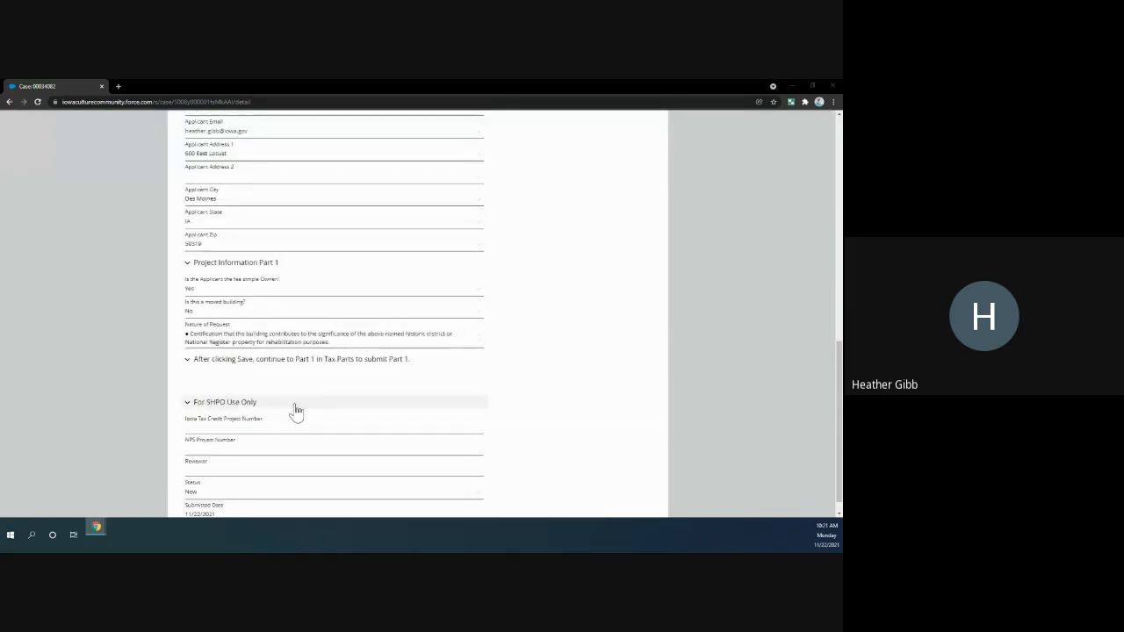
{"action": "scroll", "coordinate": [294, 411], "scroll_direction": "down", "scroll_amount": 1}
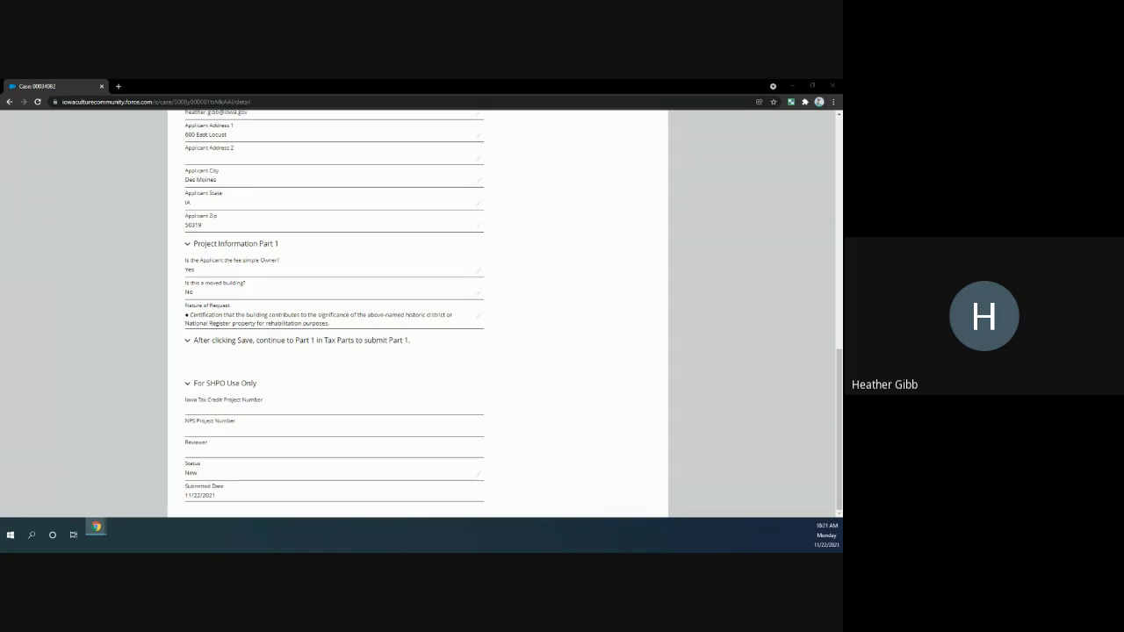
{"action": "scroll", "coordinate": [585, 395], "scroll_direction": "up", "scroll_amount": 15}
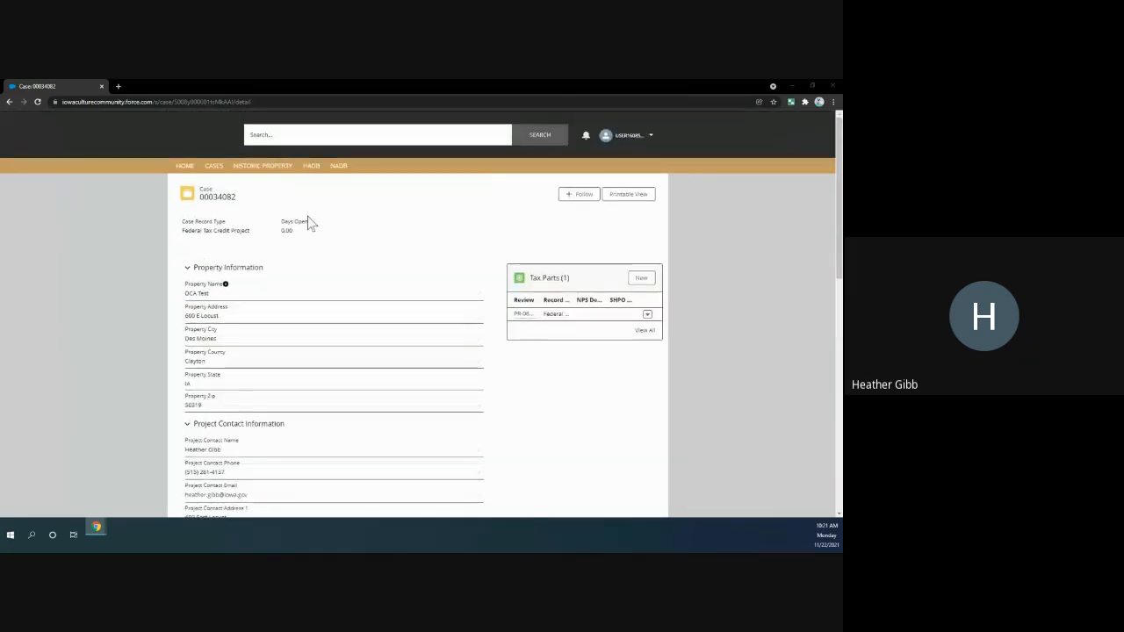
- Refresh the case record, dismissing the page error, and preview the summary of the second entry under Tax Parts
{"action": "left_click", "coordinate": [37, 102]}
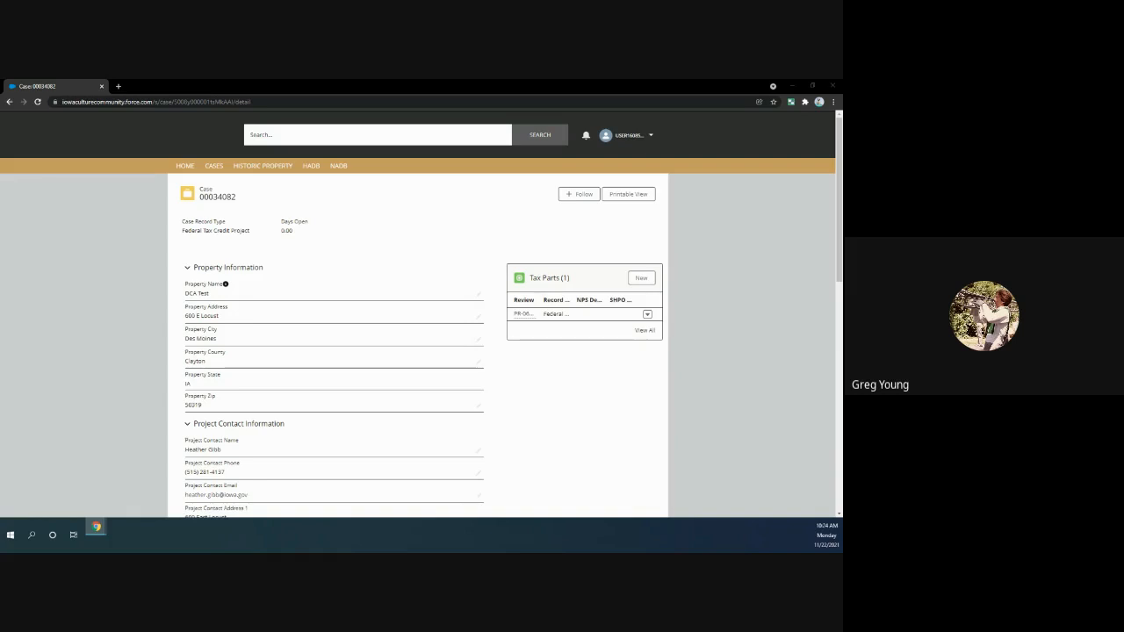
{"action": "left_click", "coordinate": [38, 104]}
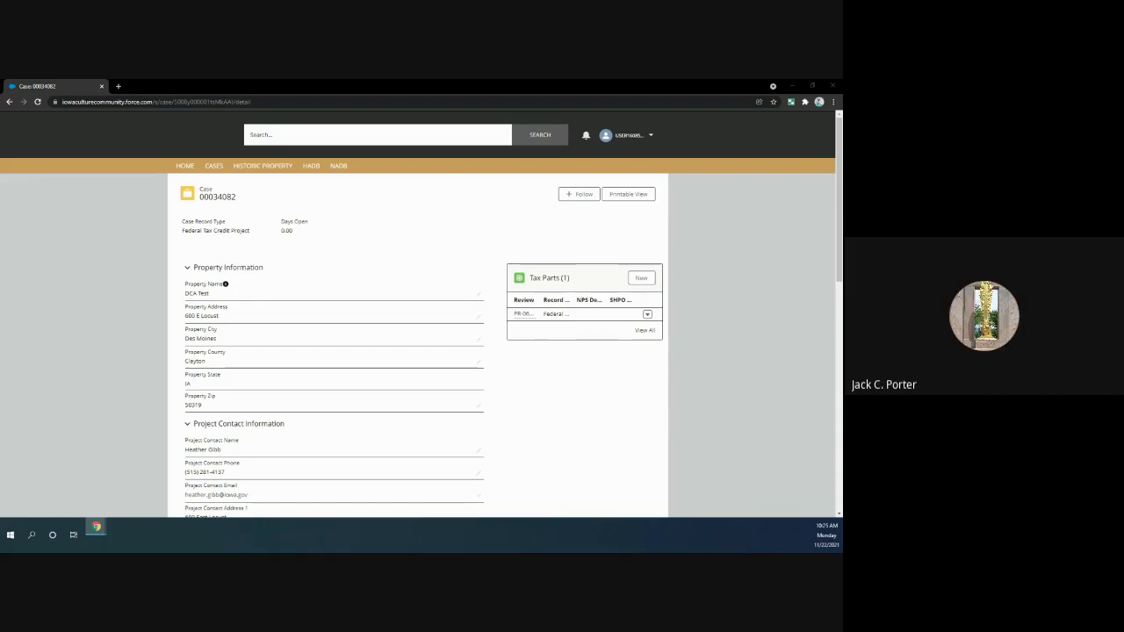
{"action": "left_click", "coordinate": [38, 102]}
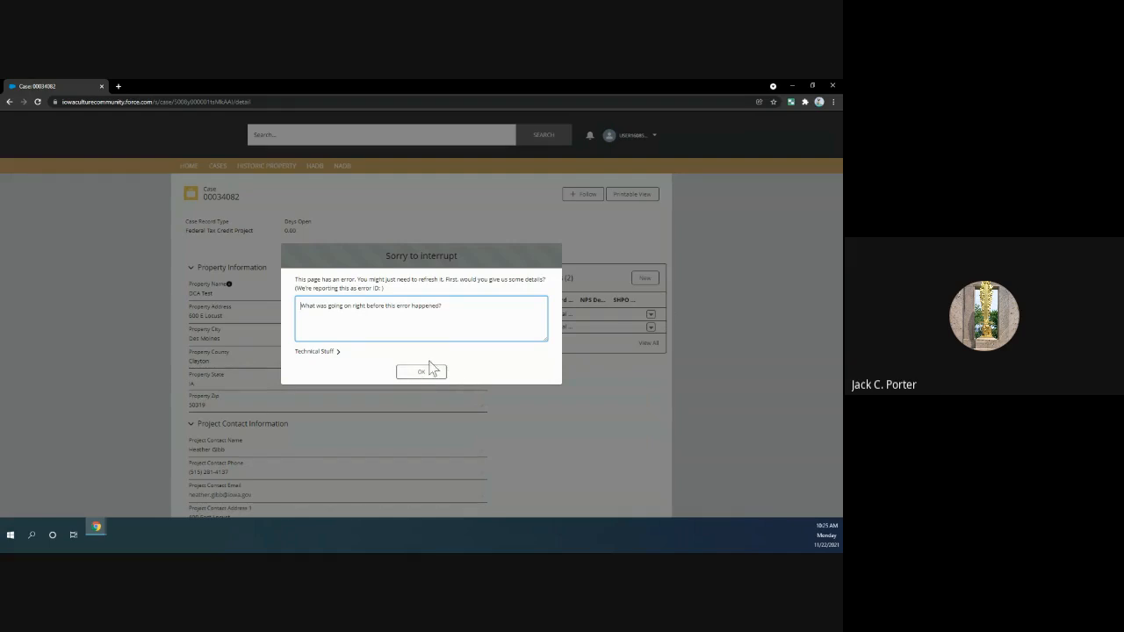
{"action": "left_click", "coordinate": [421, 375]}
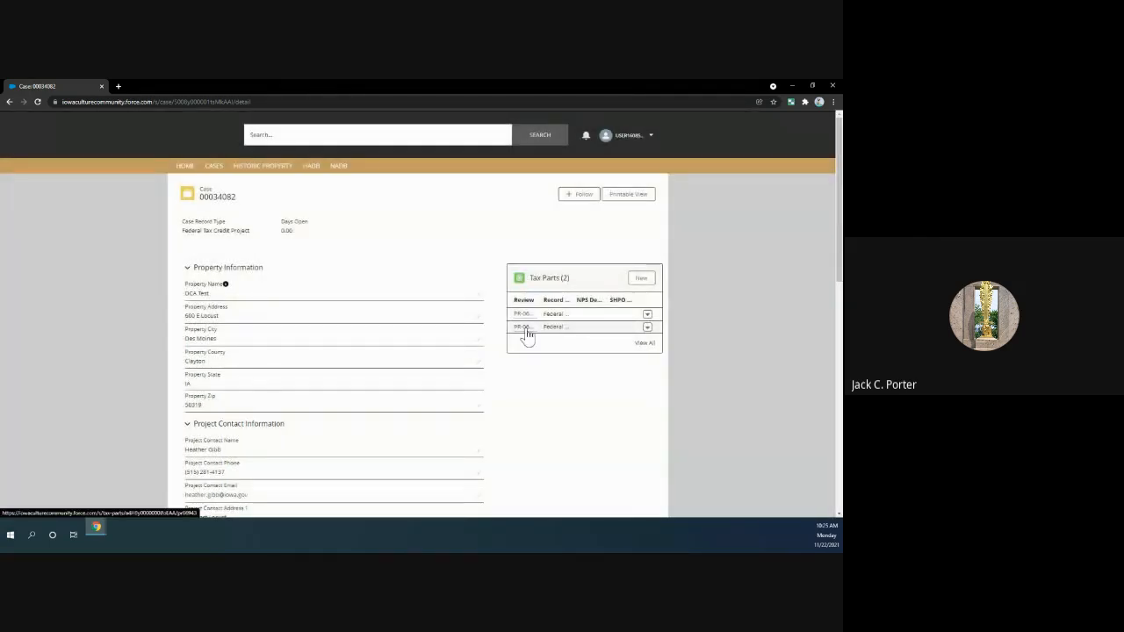
{"action": "mouse_move", "coordinate": [526, 332]}
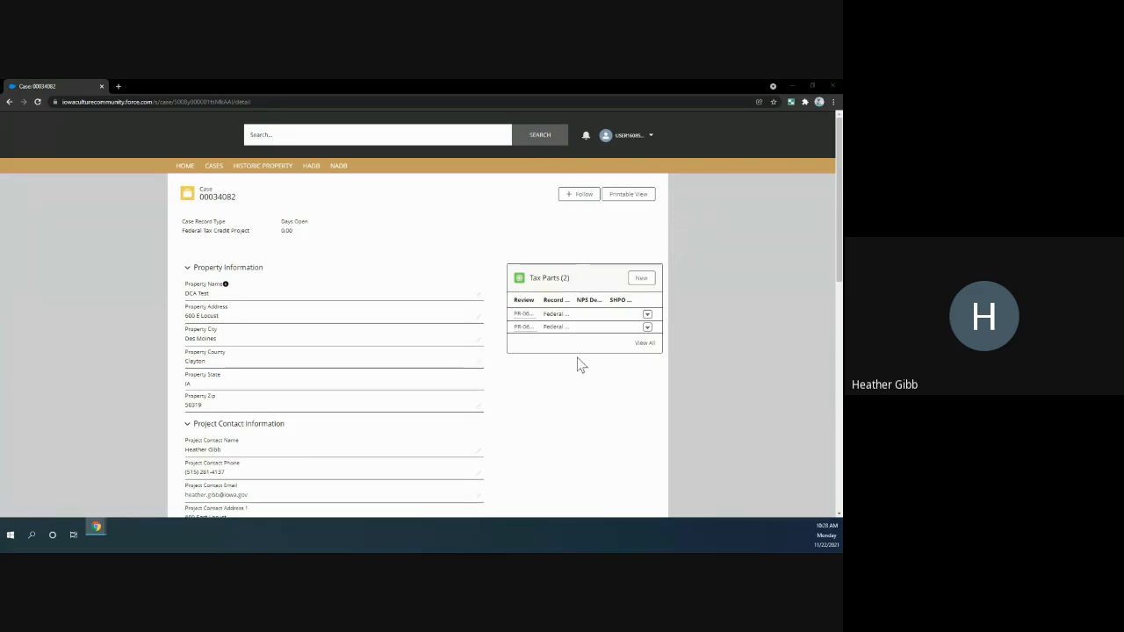
{"action": "mouse_move", "coordinate": [525, 332]}
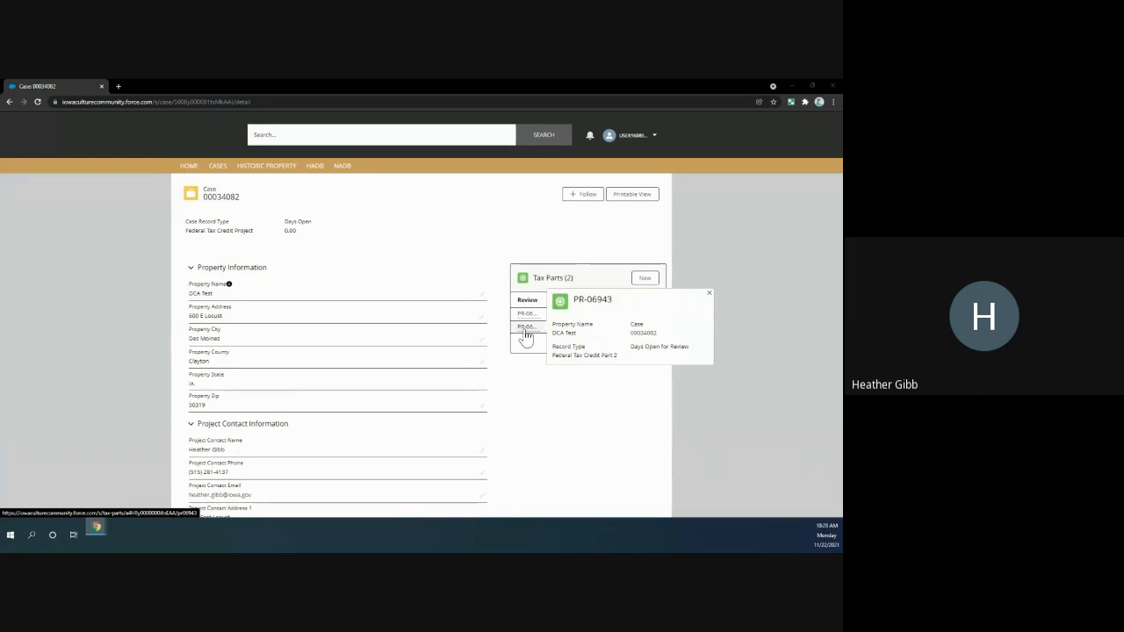
- Check the case through its For SHPO Use Only section and open the Federal Tax Credit Part 2 record from Tax Parts
{"action": "scroll", "coordinate": [410, 422], "scroll_direction": "down", "scroll_amount": 10}
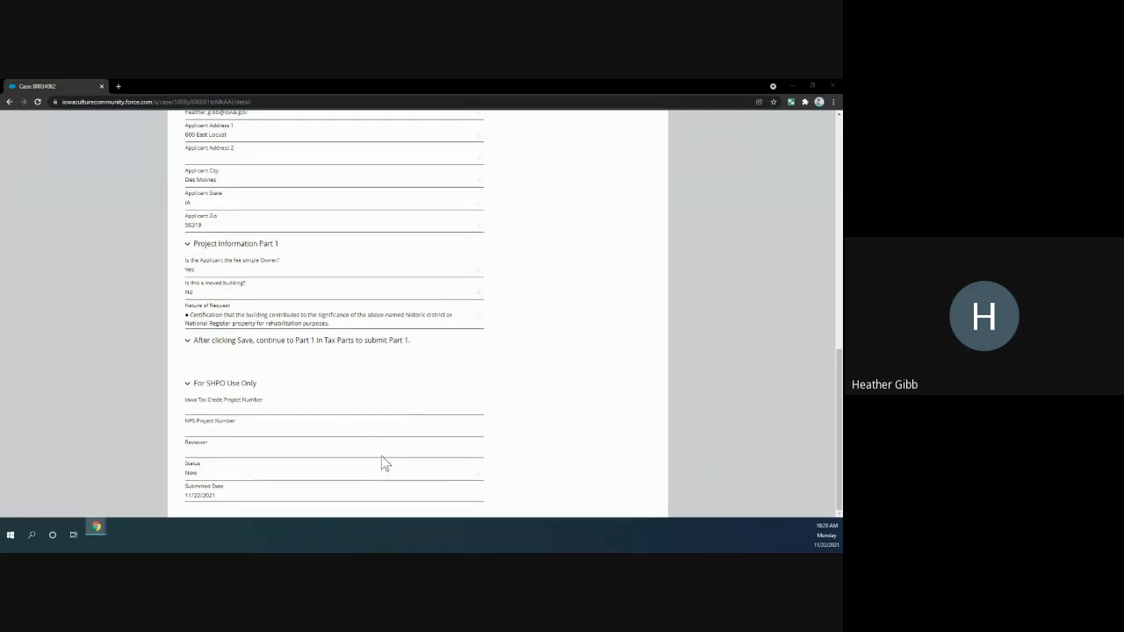
{"action": "scroll", "coordinate": [432, 461], "scroll_direction": "up", "scroll_amount": 3}
{"action": "scroll", "coordinate": [431, 461], "scroll_direction": "up", "scroll_amount": 10}
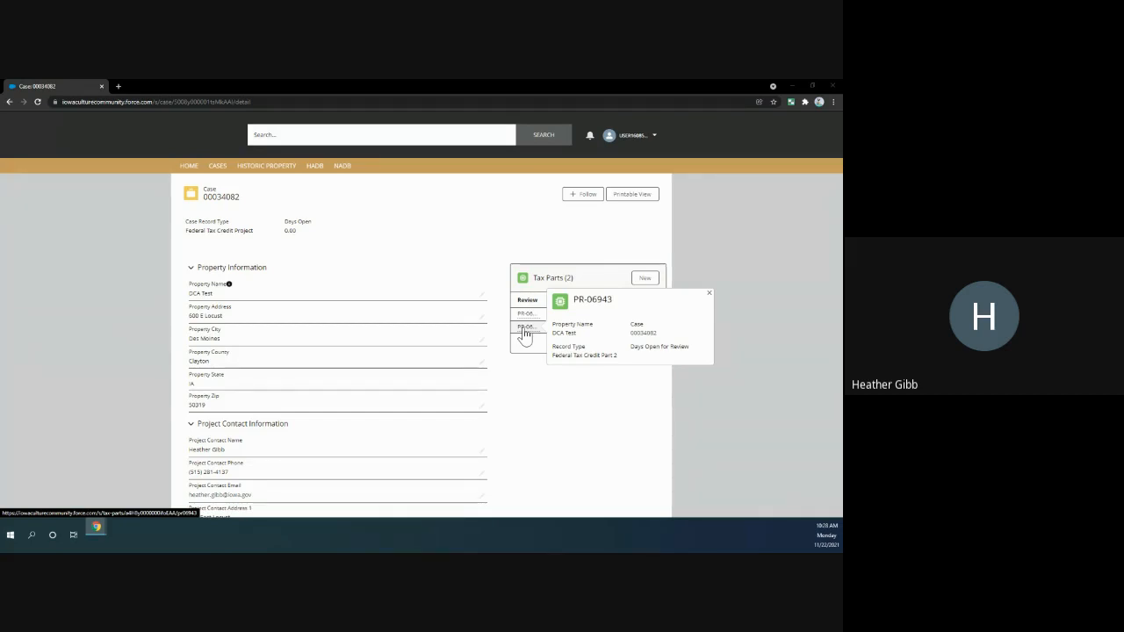
{"action": "left_click", "coordinate": [524, 330]}
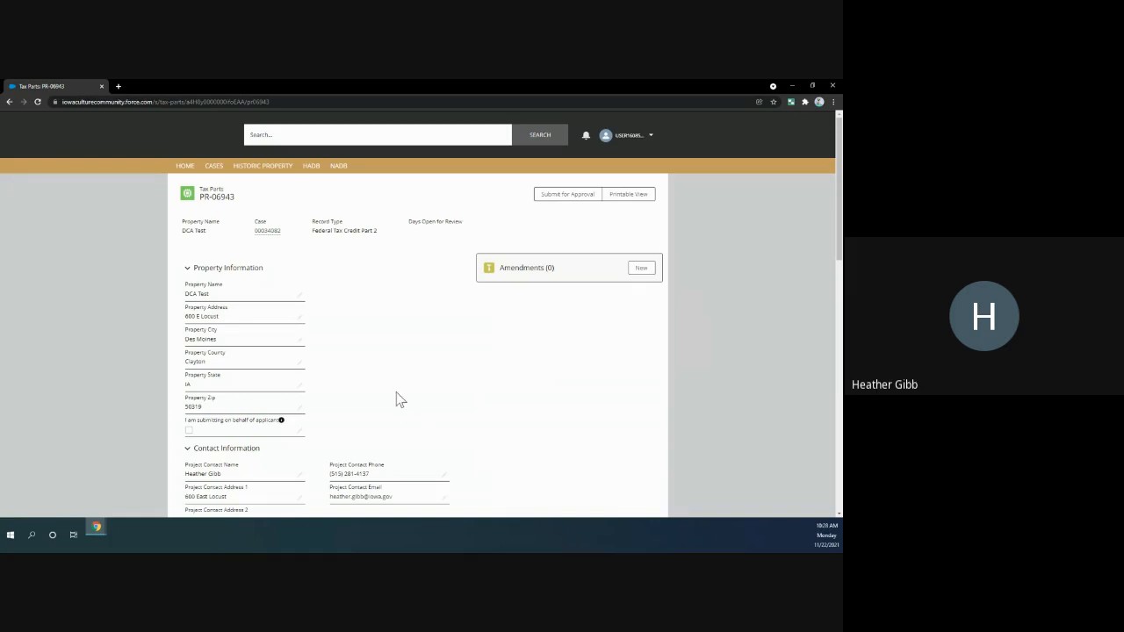
- Open Project Information Part 2 for editing and read the hints for Phased Project, Multiple Building Project and Estimated Start Date
{"action": "scroll", "coordinate": [396, 397], "scroll_direction": "down", "scroll_amount": 3}
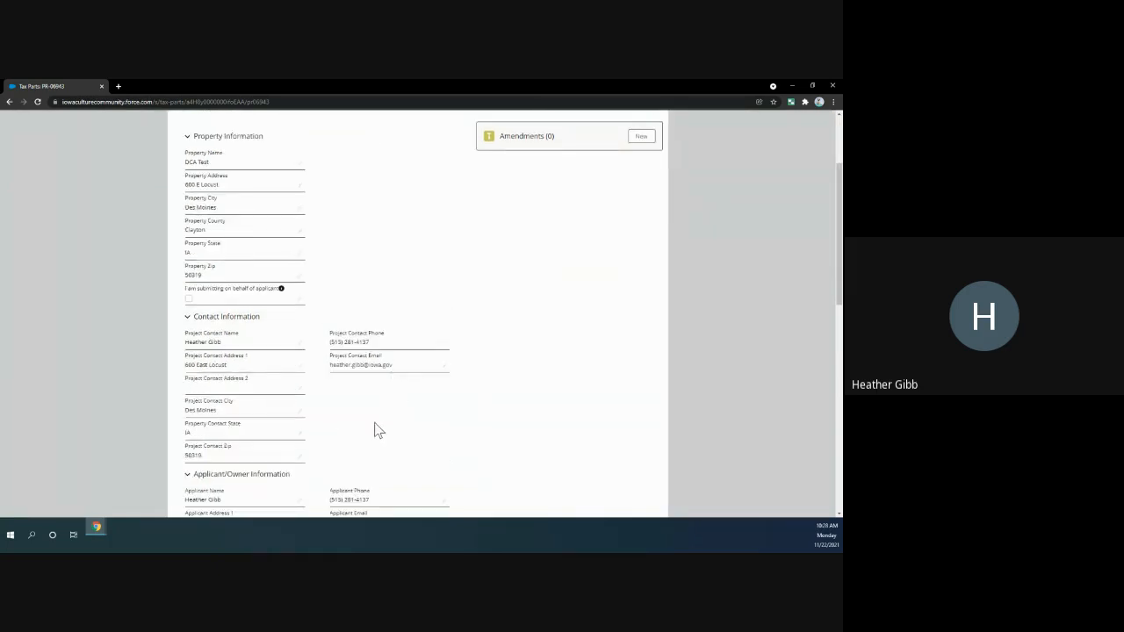
{"action": "scroll", "coordinate": [375, 422], "scroll_direction": "down", "scroll_amount": 6}
{"action": "scroll", "coordinate": [375, 423], "scroll_direction": "down", "scroll_amount": 1}
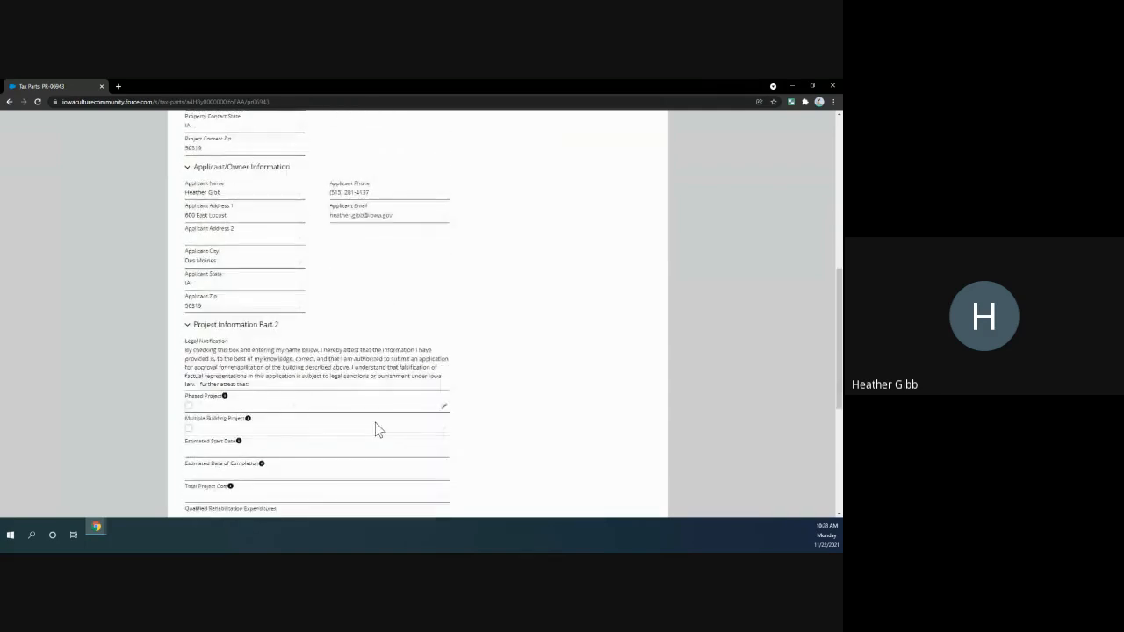
{"action": "scroll", "coordinate": [375, 423], "scroll_direction": "down", "scroll_amount": 2}
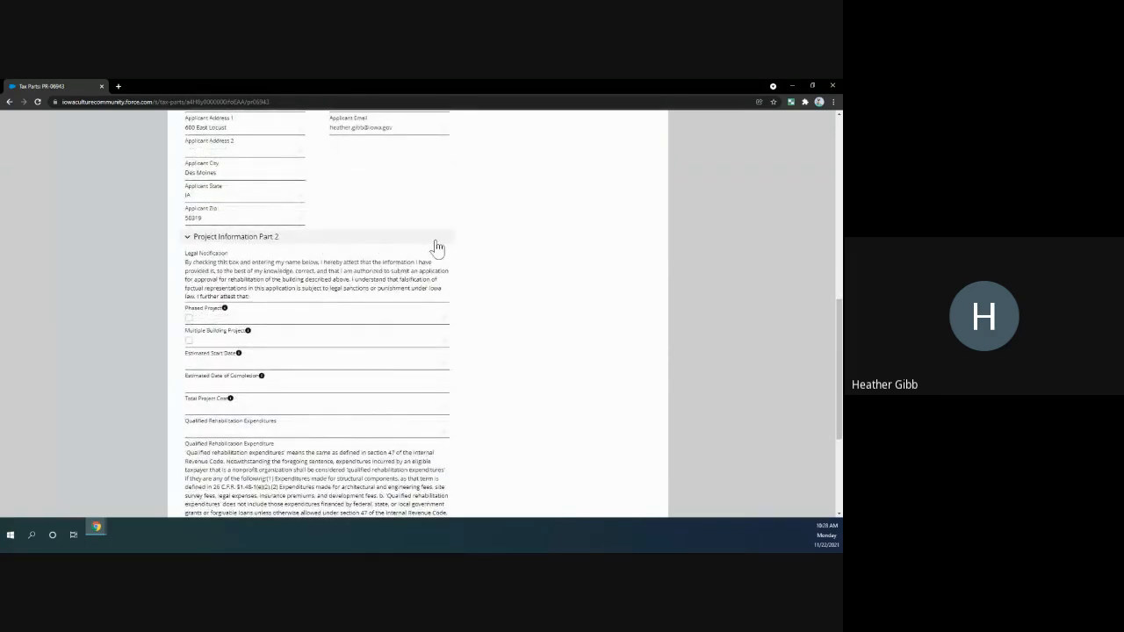
{"action": "left_click", "coordinate": [448, 322]}
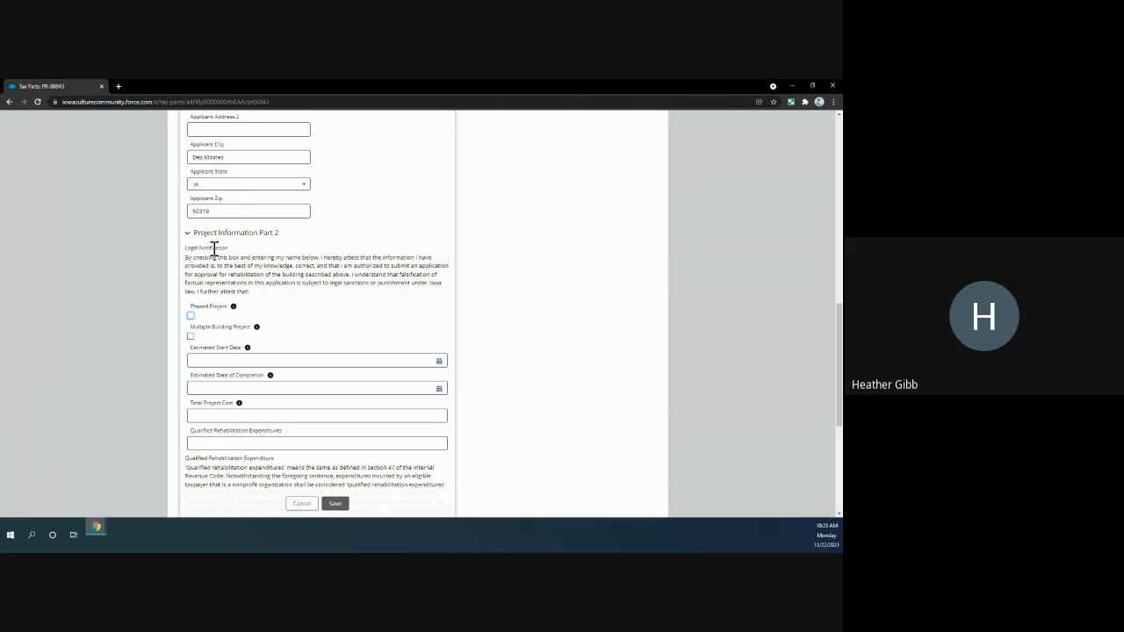
{"action": "scroll", "coordinate": [263, 277], "scroll_direction": "down", "scroll_amount": 2}
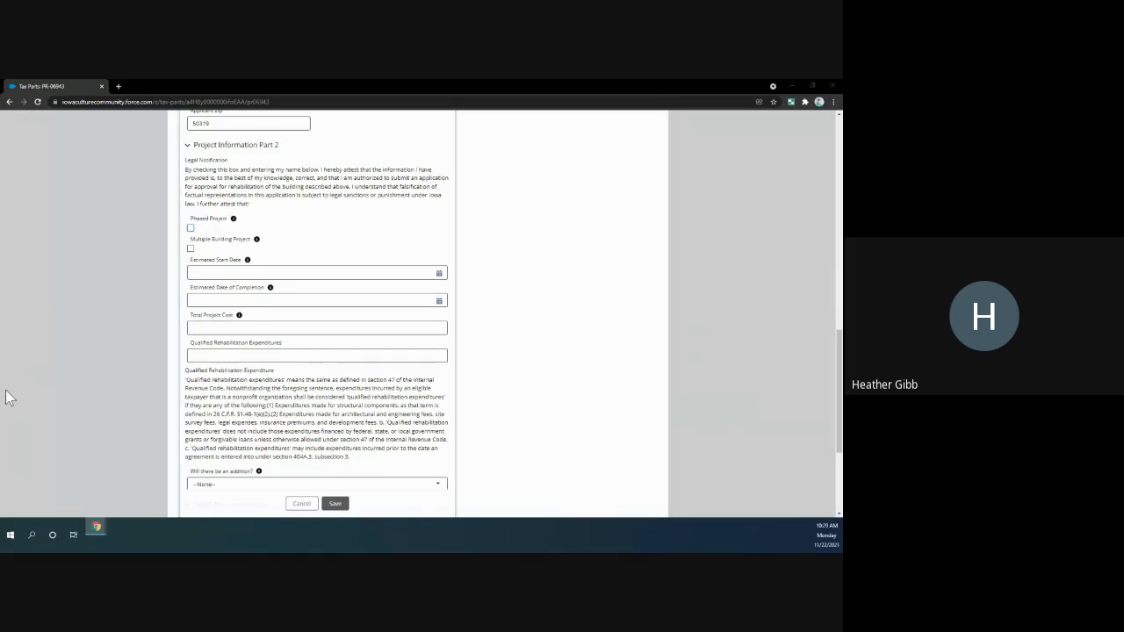
{"action": "mouse_move", "coordinate": [233, 220]}
{"action": "mouse_move", "coordinate": [256, 242]}
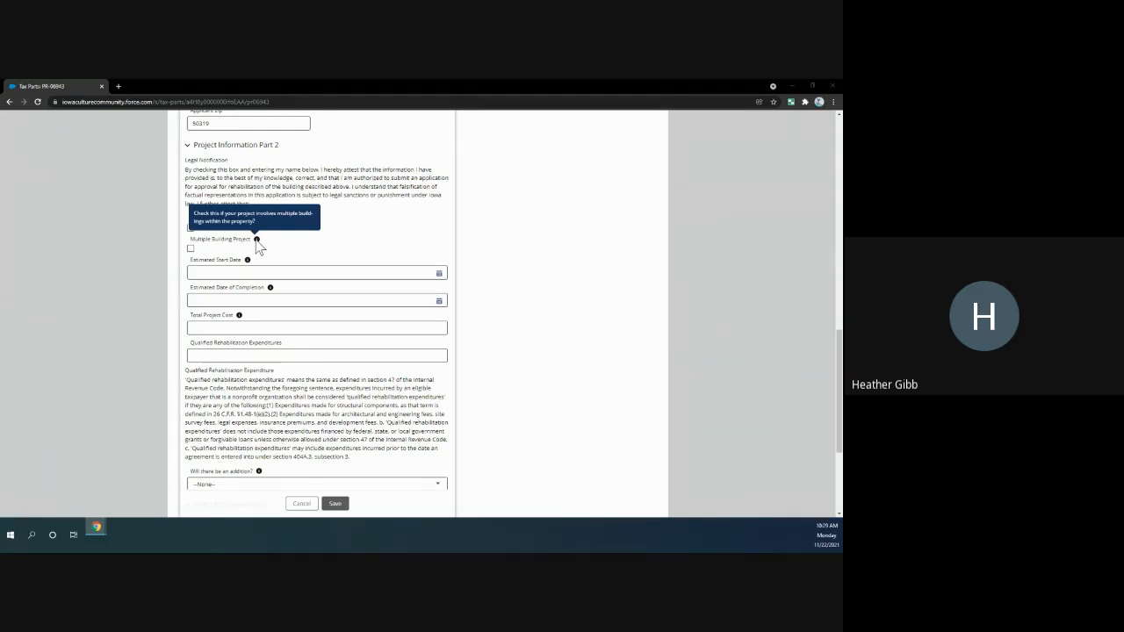
{"action": "mouse_move", "coordinate": [249, 262]}
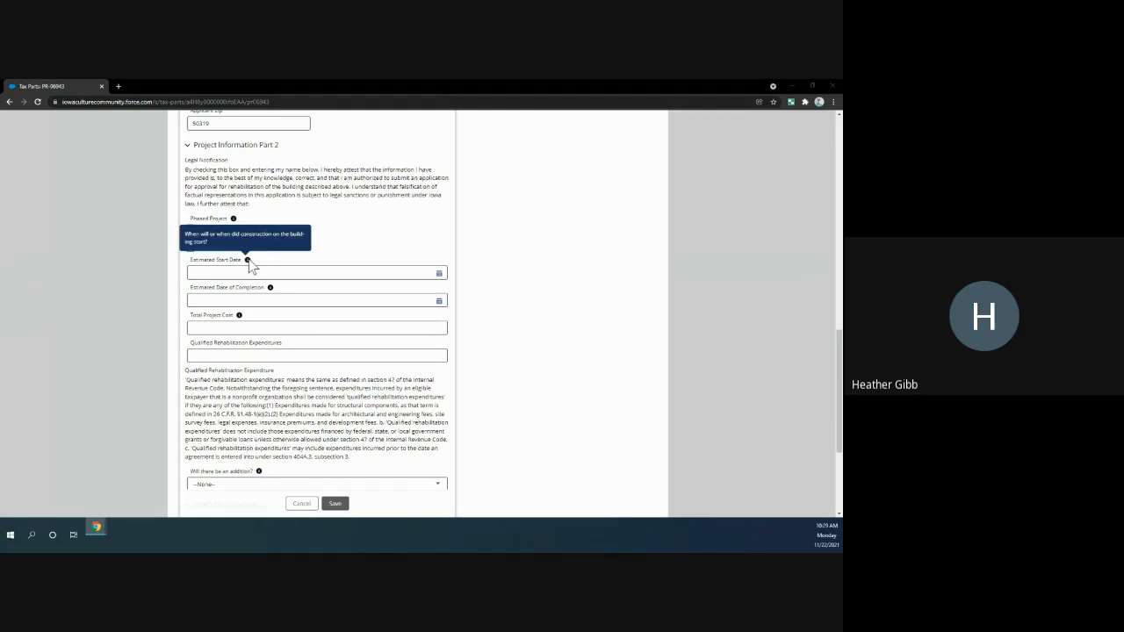
- Set the Estimated Start Date to 11/30/2021 and the Estimated Date of Completion to 12/1/2021
{"action": "left_click", "coordinate": [439, 275]}
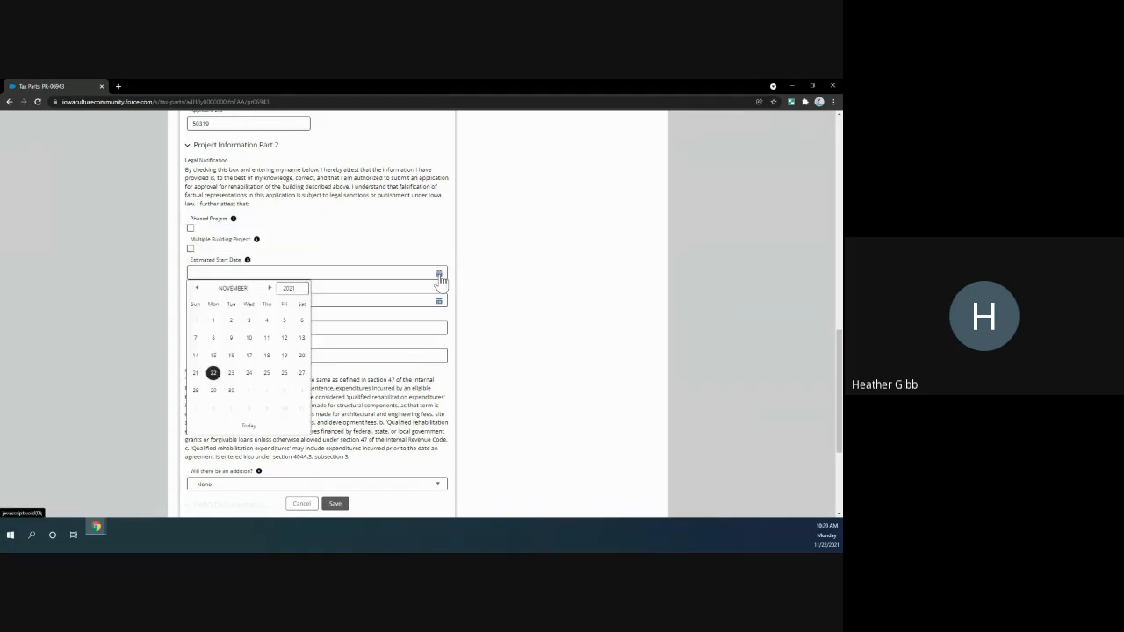
{"action": "left_click", "coordinate": [231, 391]}
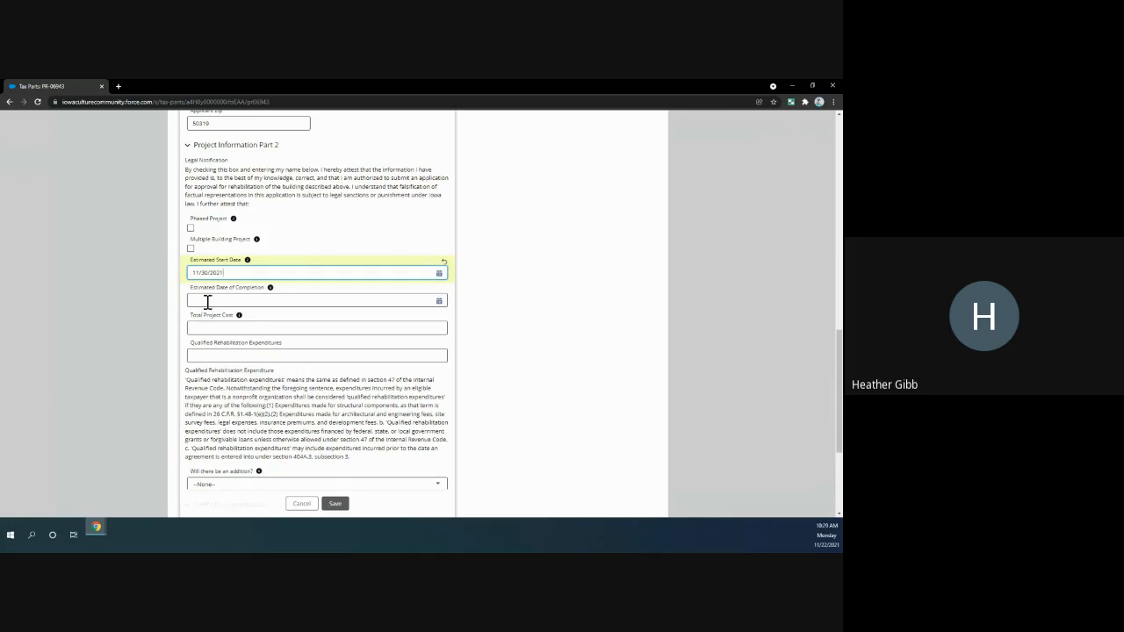
{"action": "left_click", "coordinate": [439, 301]}
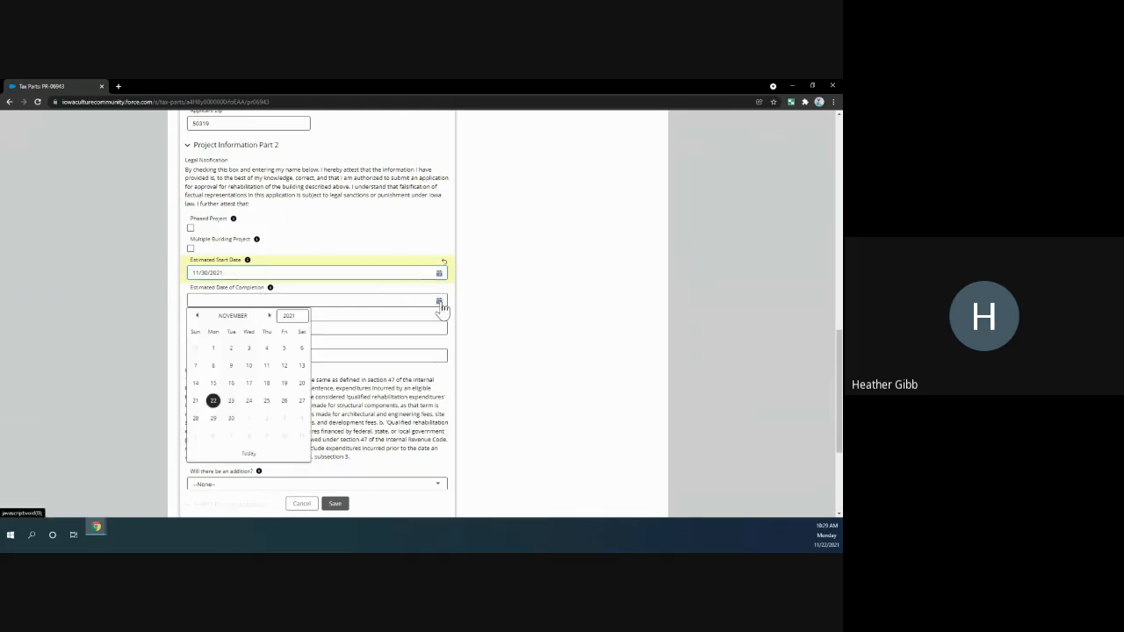
{"action": "left_click", "coordinate": [251, 420]}
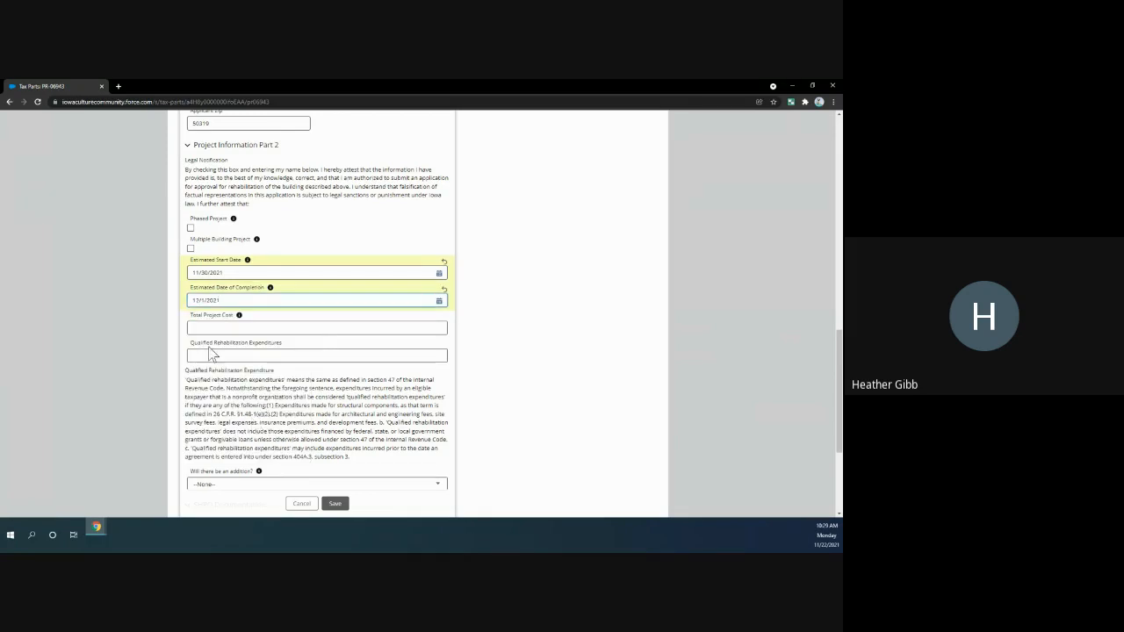
- Leave the cost and expenditure fields blank, answer No to "Will there be an addition?" and save the part 2 record
{"action": "left_click", "coordinate": [350, 327]}
{"action": "mouse_move", "coordinate": [238, 316]}
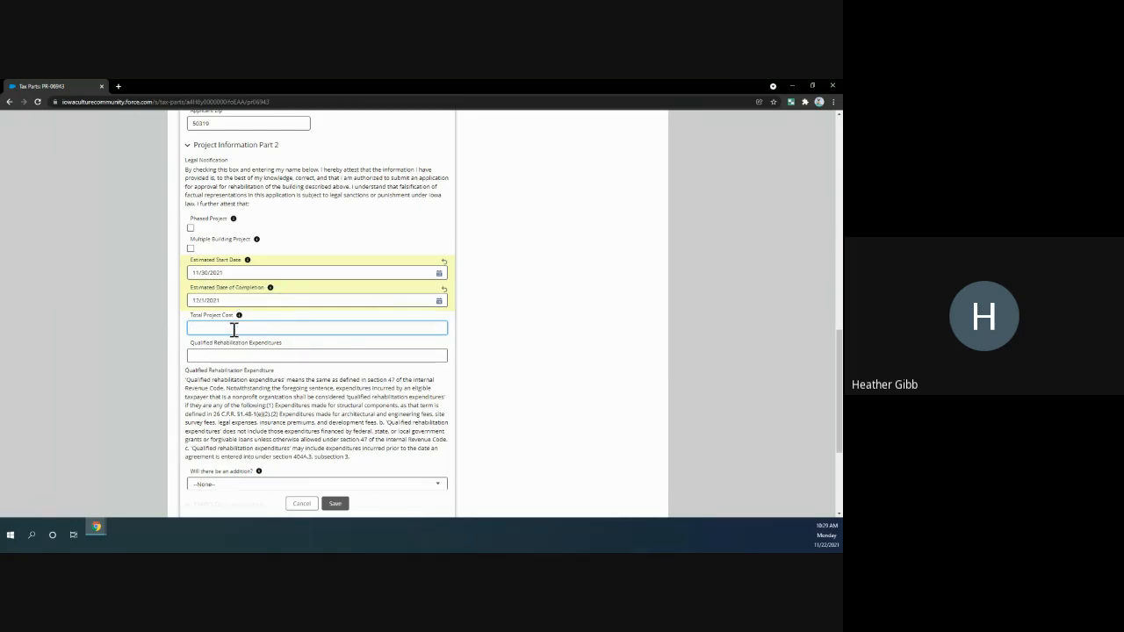
{"action": "scroll", "coordinate": [234, 328], "scroll_direction": "down", "scroll_amount": 1}
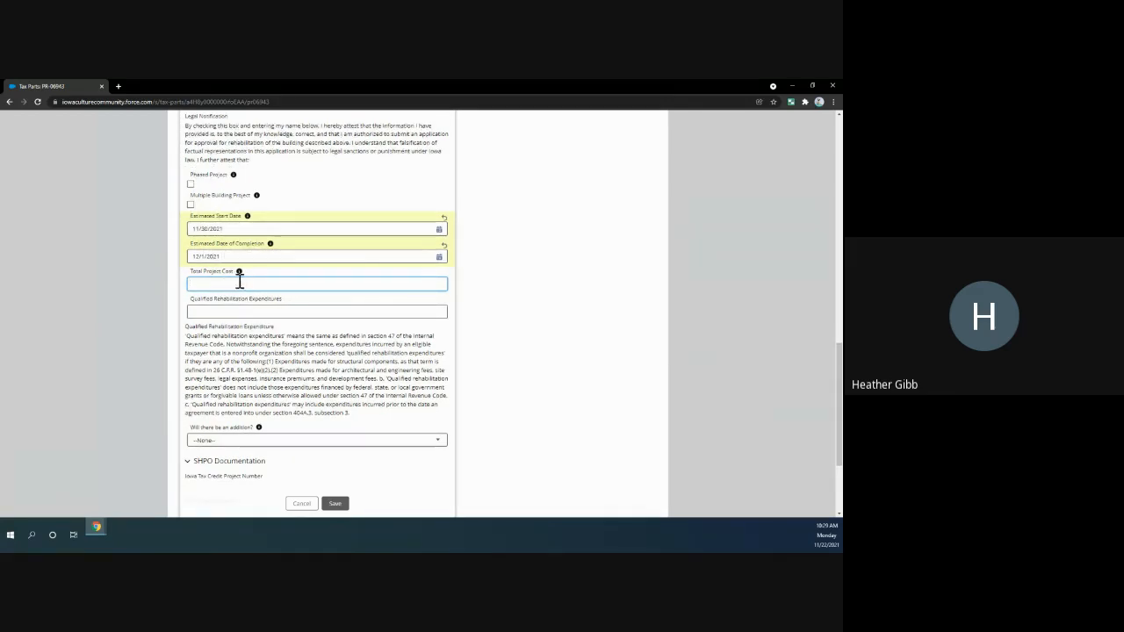
{"action": "left_click", "coordinate": [252, 312]}
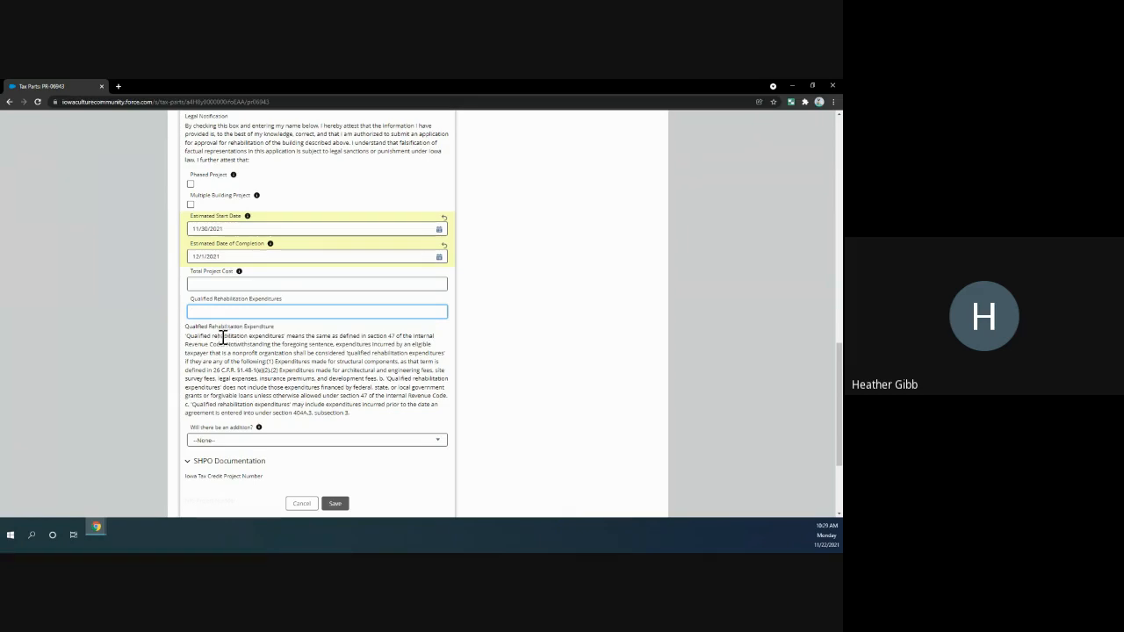
{"action": "scroll", "coordinate": [242, 358], "scroll_direction": "down", "scroll_amount": 2}
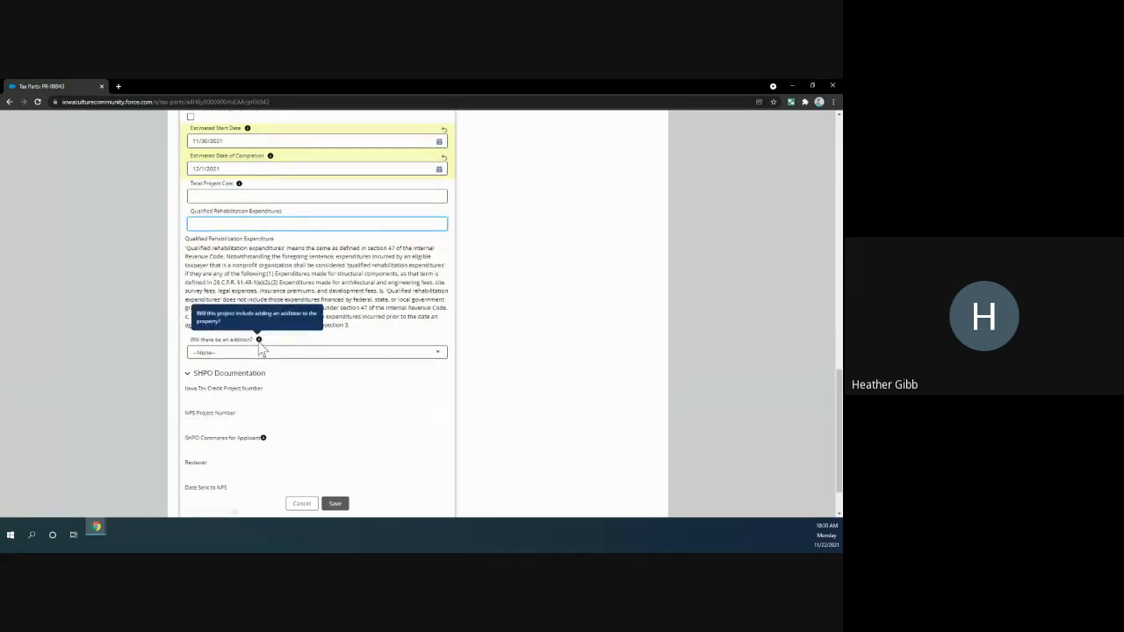
{"action": "left_click", "coordinate": [261, 353]}
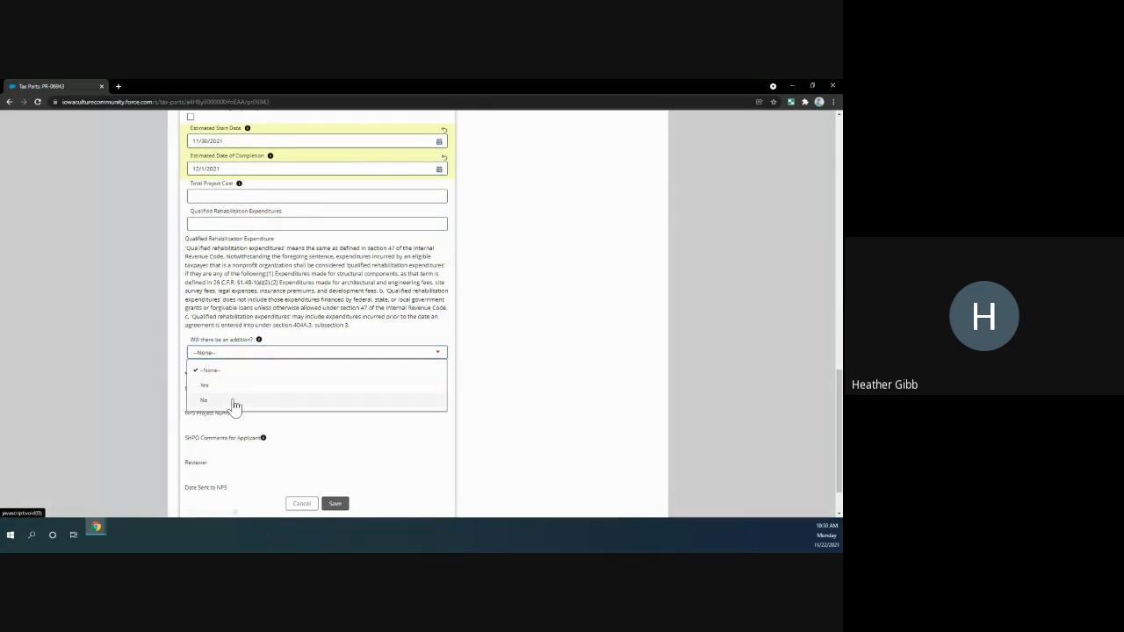
{"action": "left_click", "coordinate": [236, 404]}
{"action": "scroll", "coordinate": [349, 383], "scroll_direction": "down", "scroll_amount": 1}
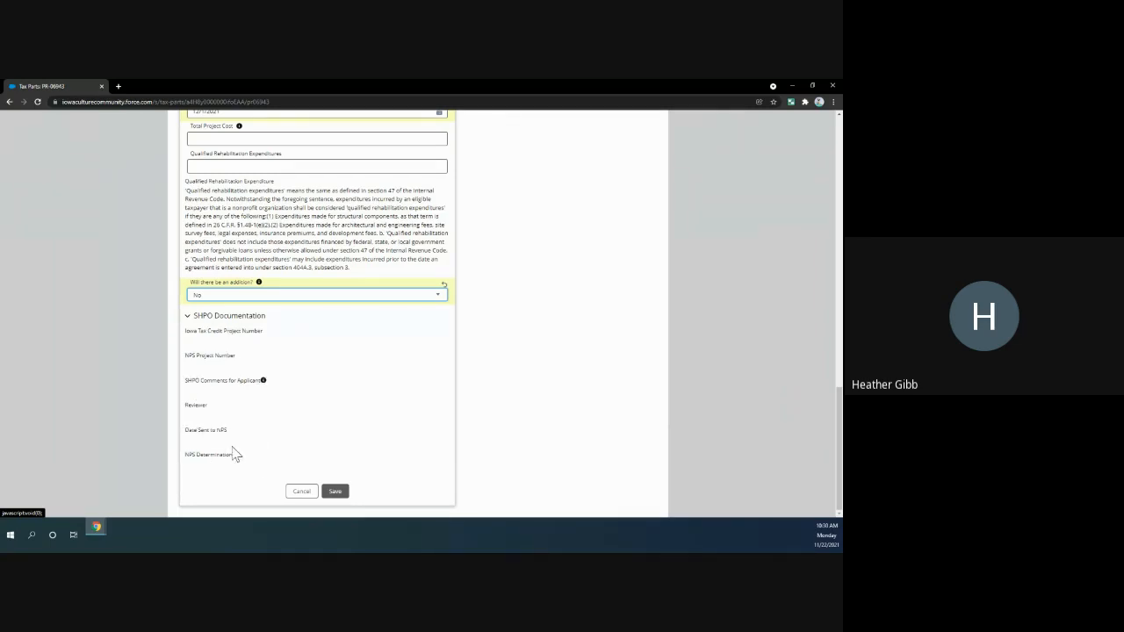
{"action": "left_click", "coordinate": [335, 492]}
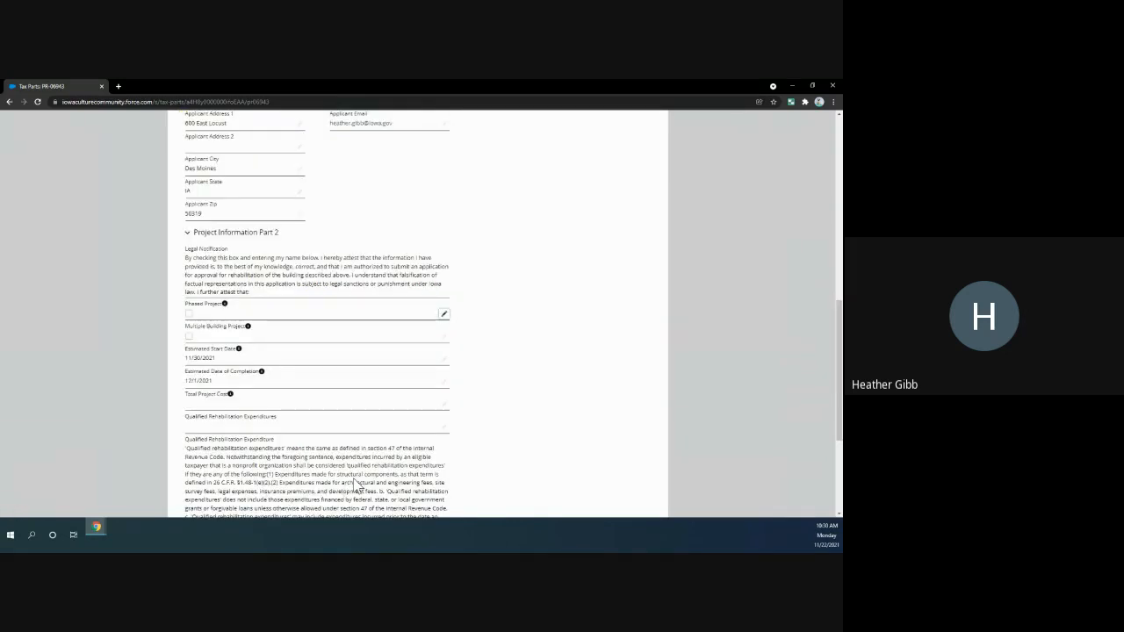
- Review the saved part 2 record, examine its printable view through SHPO Documentation and close that view
{"action": "scroll", "coordinate": [355, 425], "scroll_direction": "down", "scroll_amount": 3}
{"action": "scroll", "coordinate": [355, 425], "scroll_direction": "down", "scroll_amount": 1}
{"action": "scroll", "coordinate": [354, 425], "scroll_direction": "up", "scroll_amount": 8}
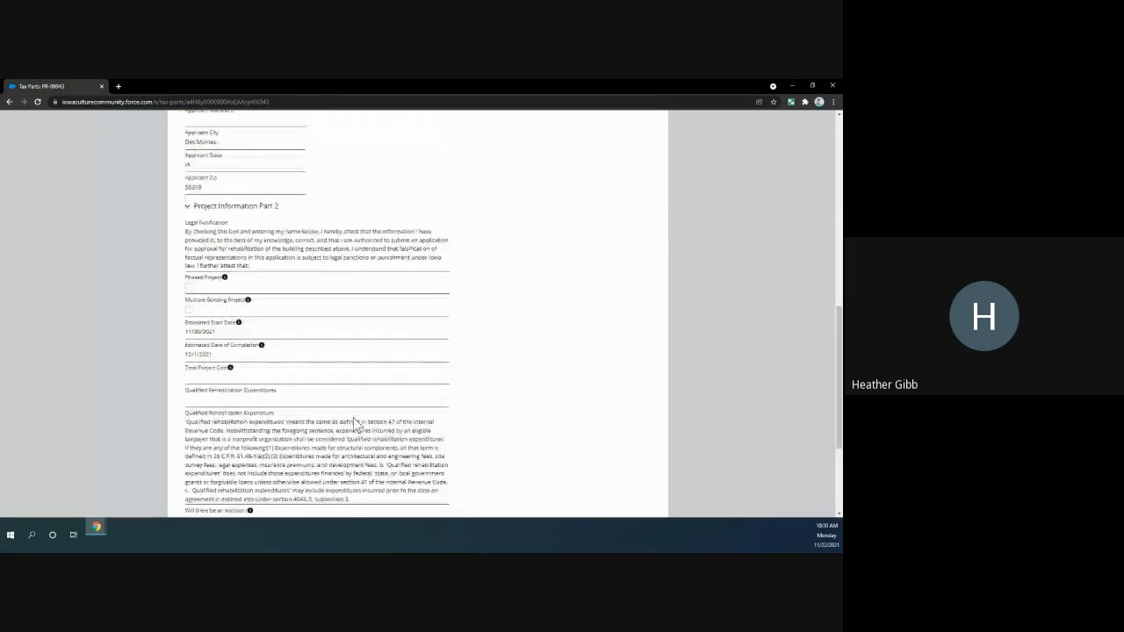
{"action": "scroll", "coordinate": [355, 425], "scroll_direction": "up", "scroll_amount": 5}
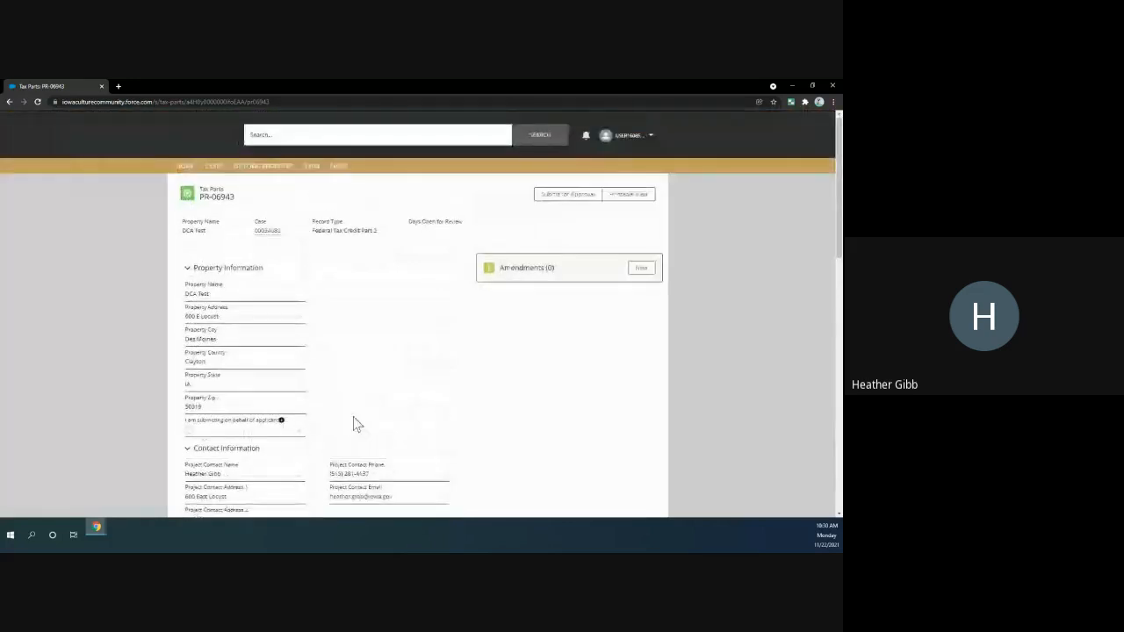
{"action": "scroll", "coordinate": [355, 425], "scroll_direction": "up", "scroll_amount": 1}
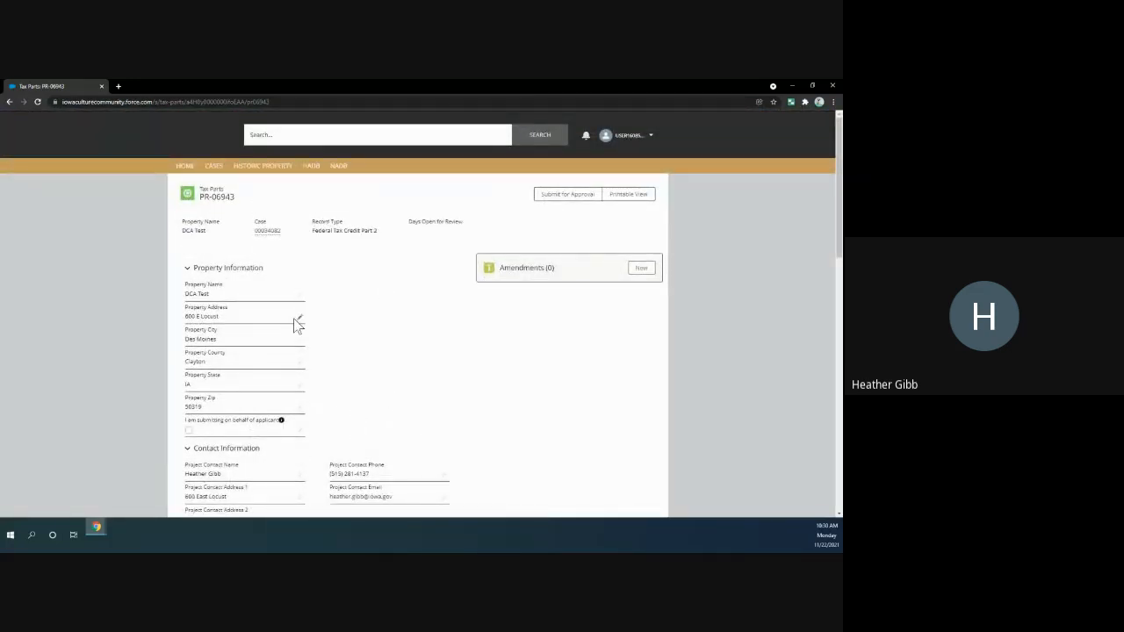
{"action": "left_click", "coordinate": [633, 197]}
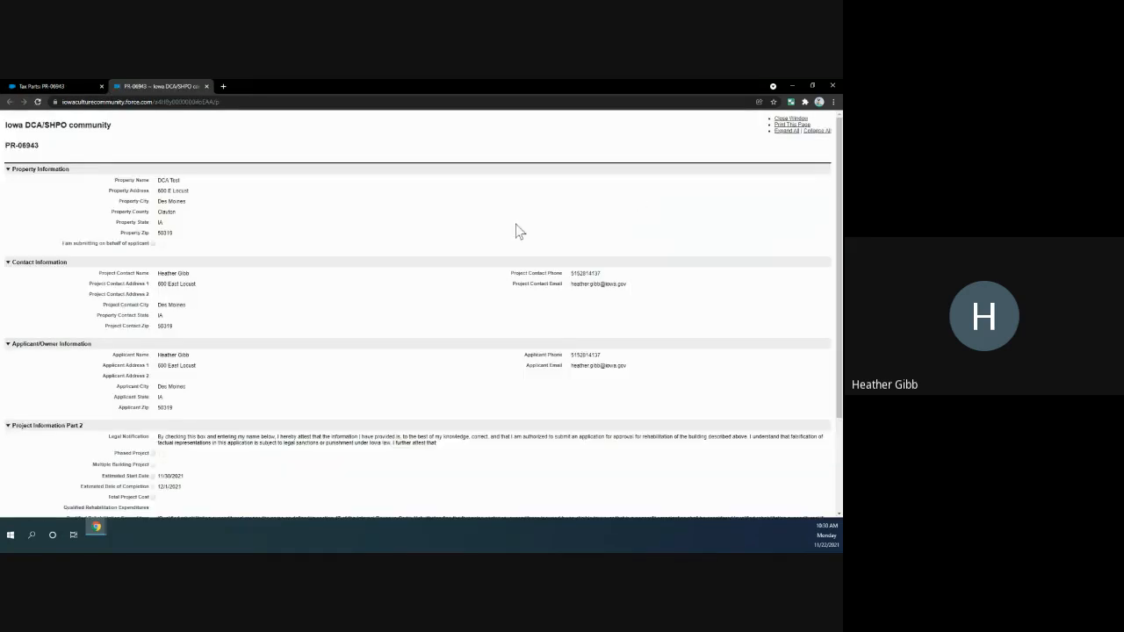
{"action": "scroll", "coordinate": [393, 282], "scroll_direction": "down", "scroll_amount": 1}
{"action": "scroll", "coordinate": [393, 282], "scroll_direction": "down", "scroll_amount": 3}
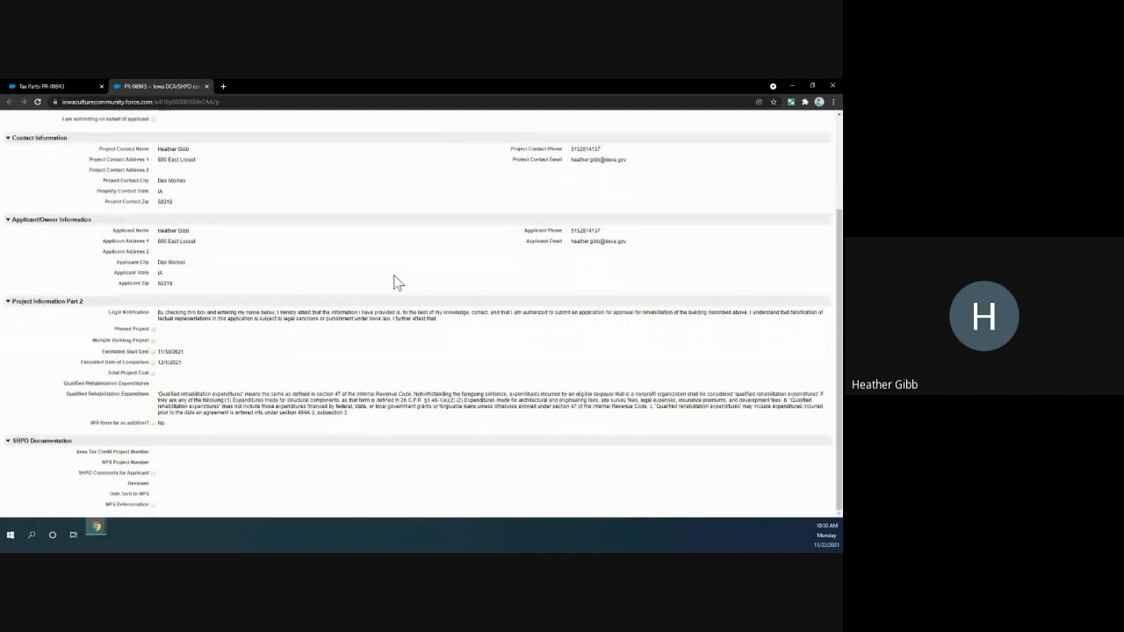
{"action": "scroll", "coordinate": [394, 282], "scroll_direction": "up", "scroll_amount": 4}
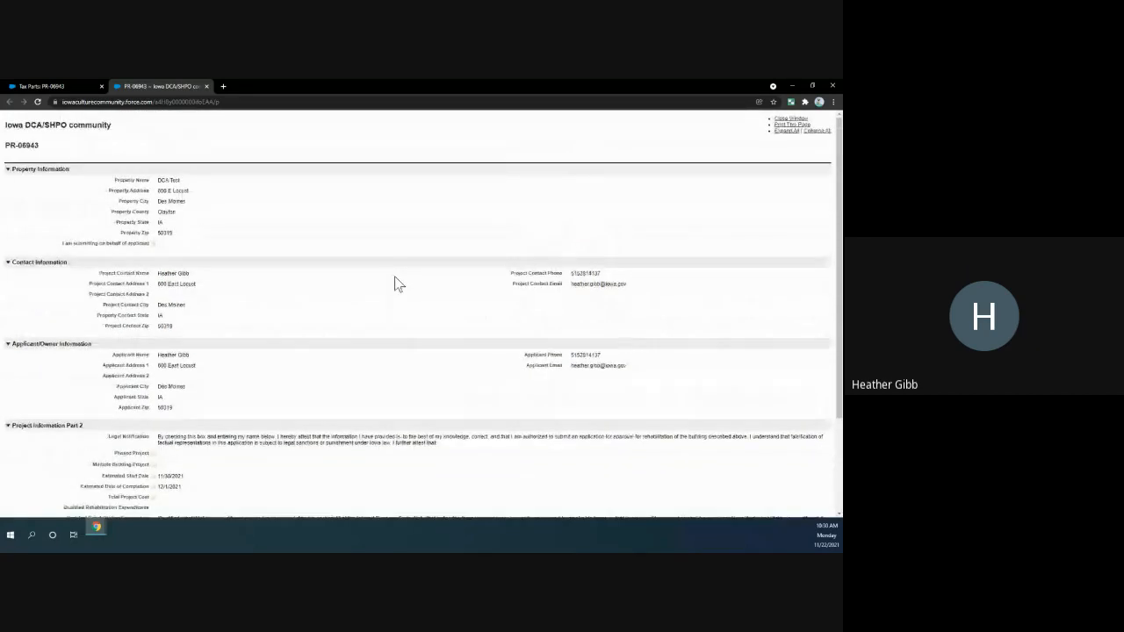
{"action": "left_click", "coordinate": [207, 86]}
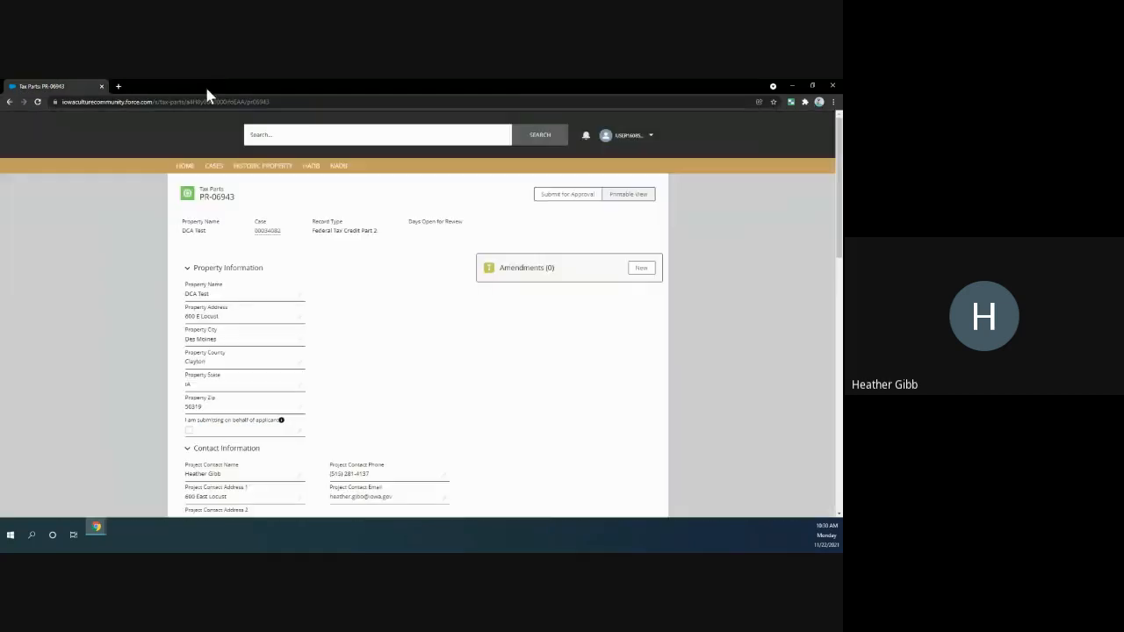
- Submit the Federal Tax Credit Part 2 record for approval without comments
{"action": "left_click", "coordinate": [560, 197]}
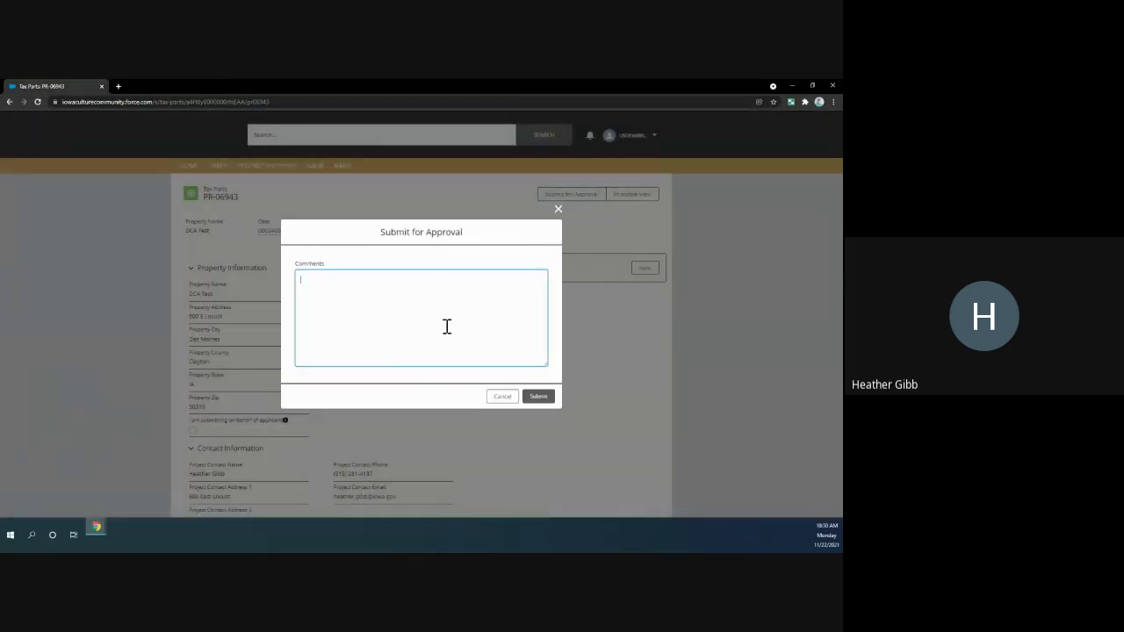
{"action": "left_click", "coordinate": [538, 397]}
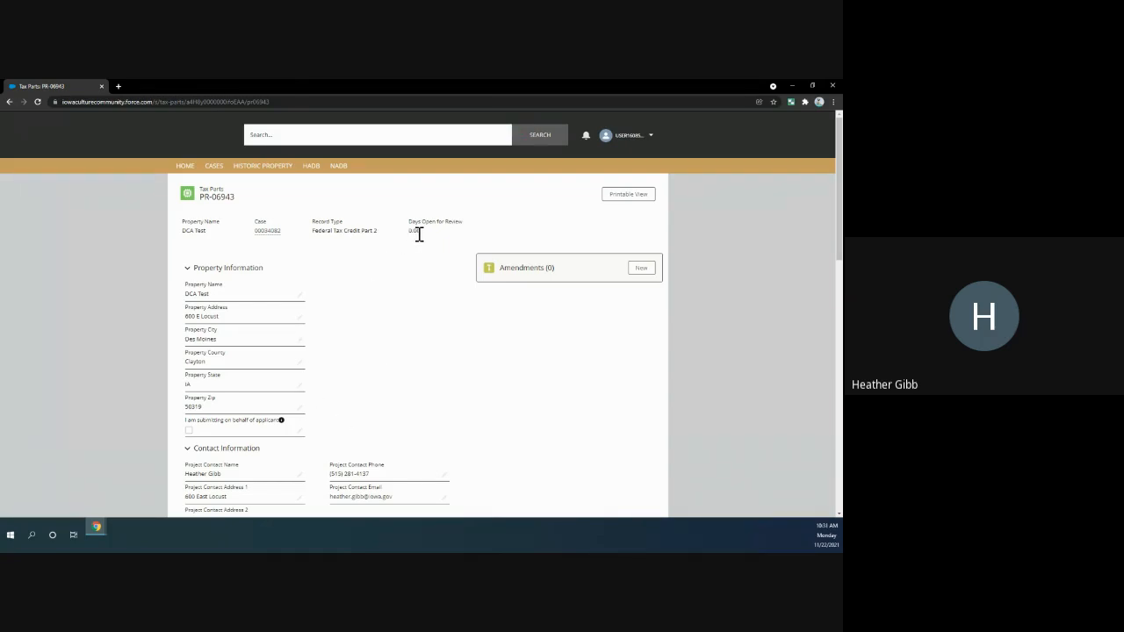
- Review the submitted part 2 record through its SHPO Documentation section and return to the parent case
{"action": "scroll", "coordinate": [476, 457], "scroll_direction": "down", "scroll_amount": 10}
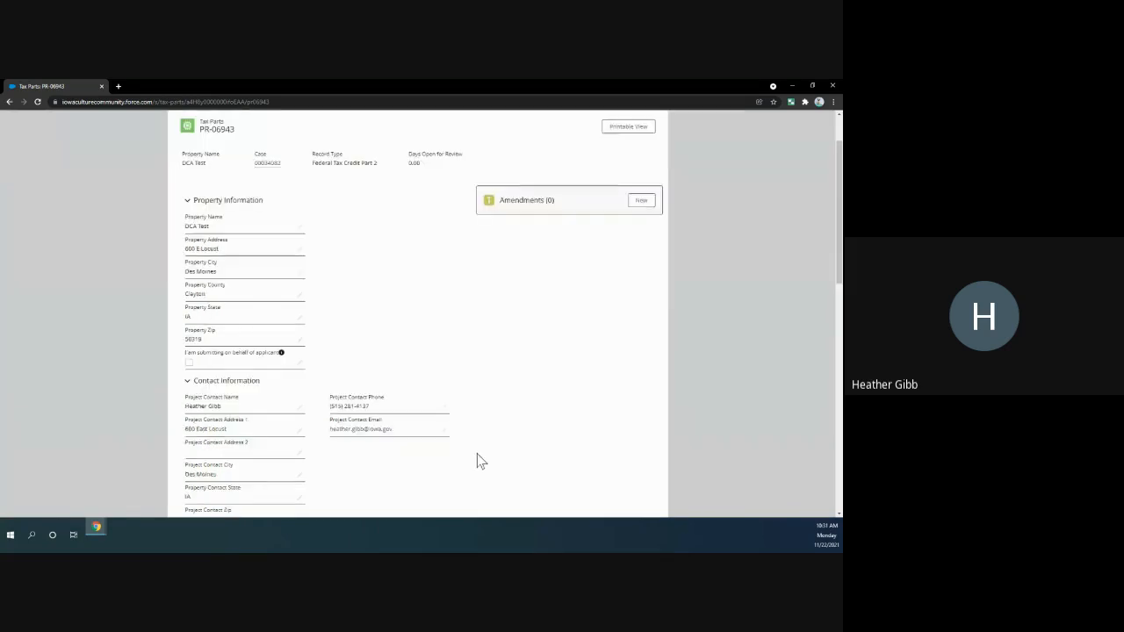
{"action": "scroll", "coordinate": [481, 448], "scroll_direction": "down", "scroll_amount": 3}
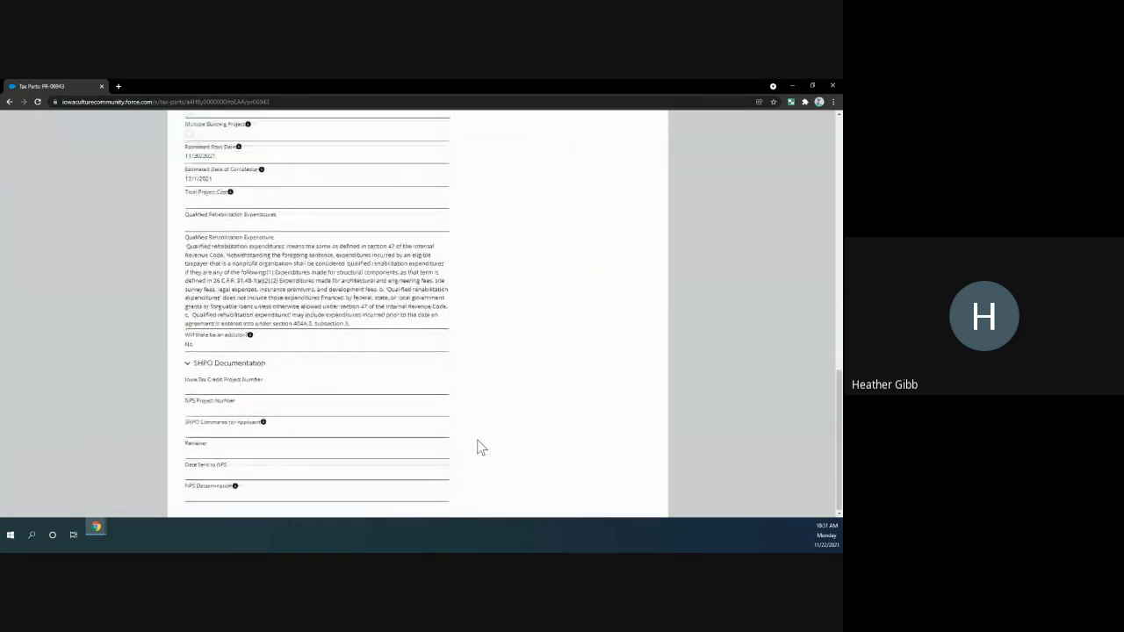
{"action": "scroll", "coordinate": [481, 444], "scroll_direction": "up", "scroll_amount": 10}
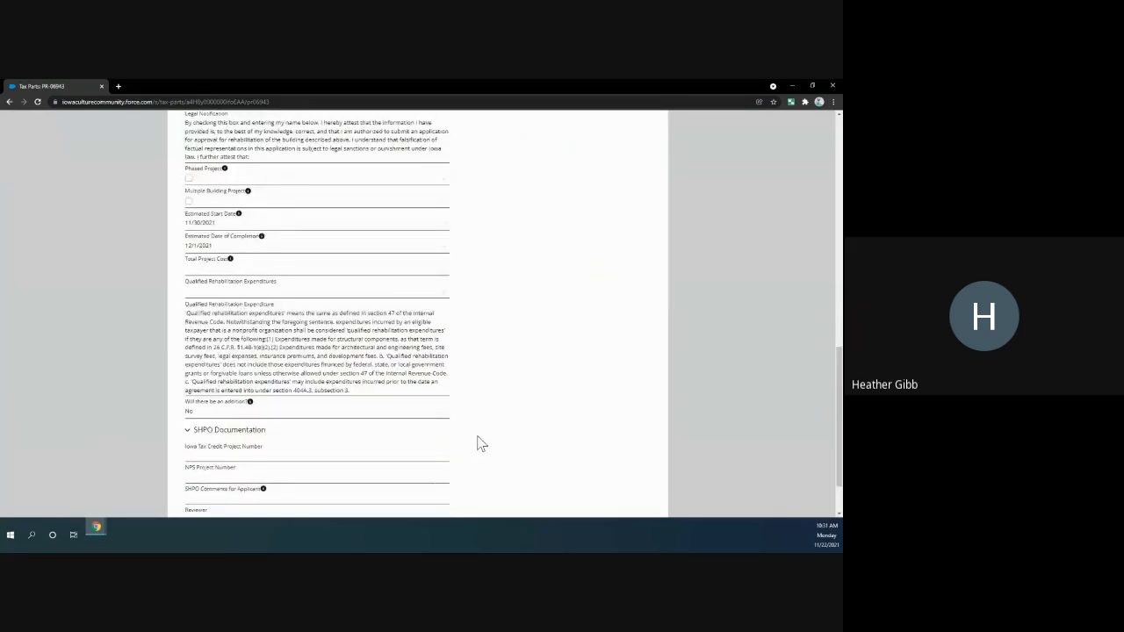
{"action": "scroll", "coordinate": [482, 444], "scroll_direction": "up", "scroll_amount": 5}
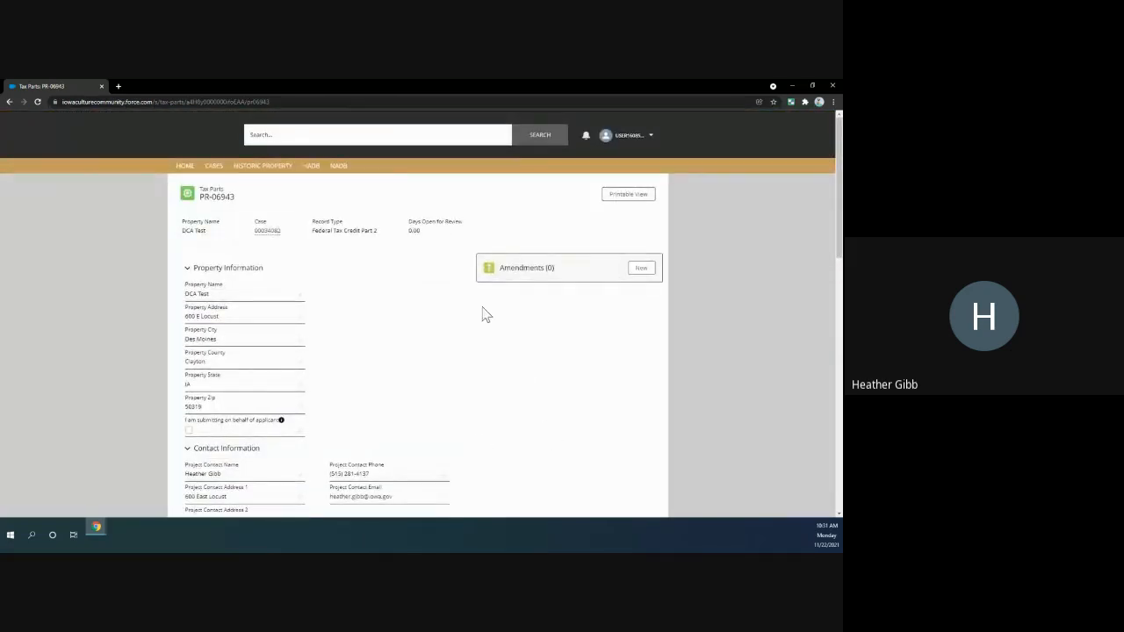
{"action": "mouse_move", "coordinate": [264, 237]}
{"action": "left_click", "coordinate": [263, 231]}
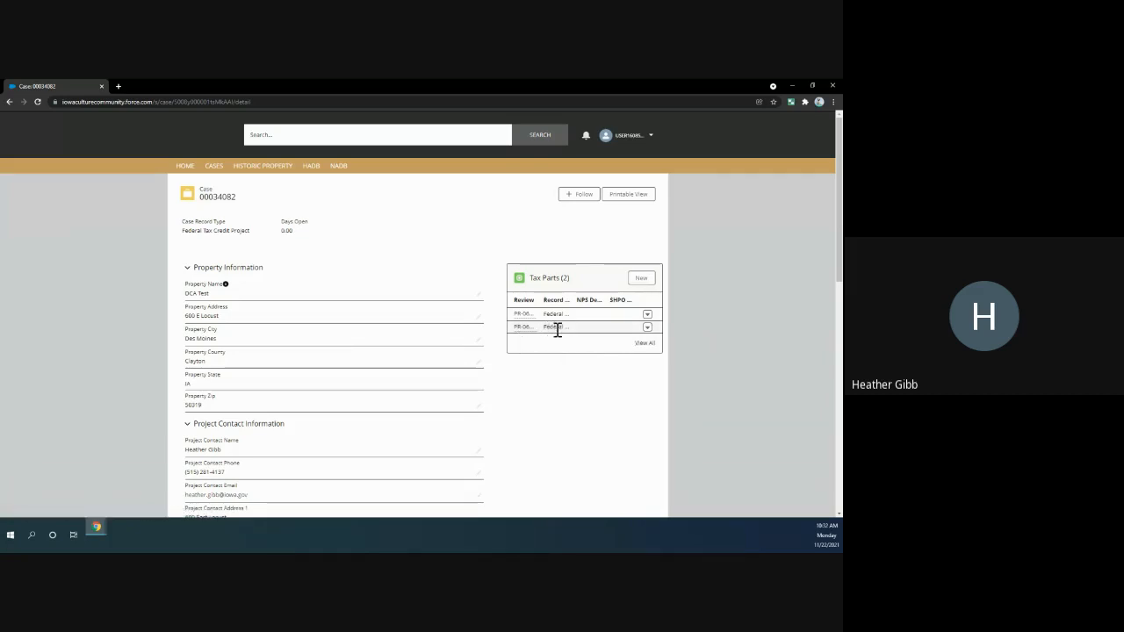
- Reload the case, open the Federal Tax Credit Part 3 record from its Tax Parts and review the record's sections
{"action": "mouse_move", "coordinate": [524, 328]}
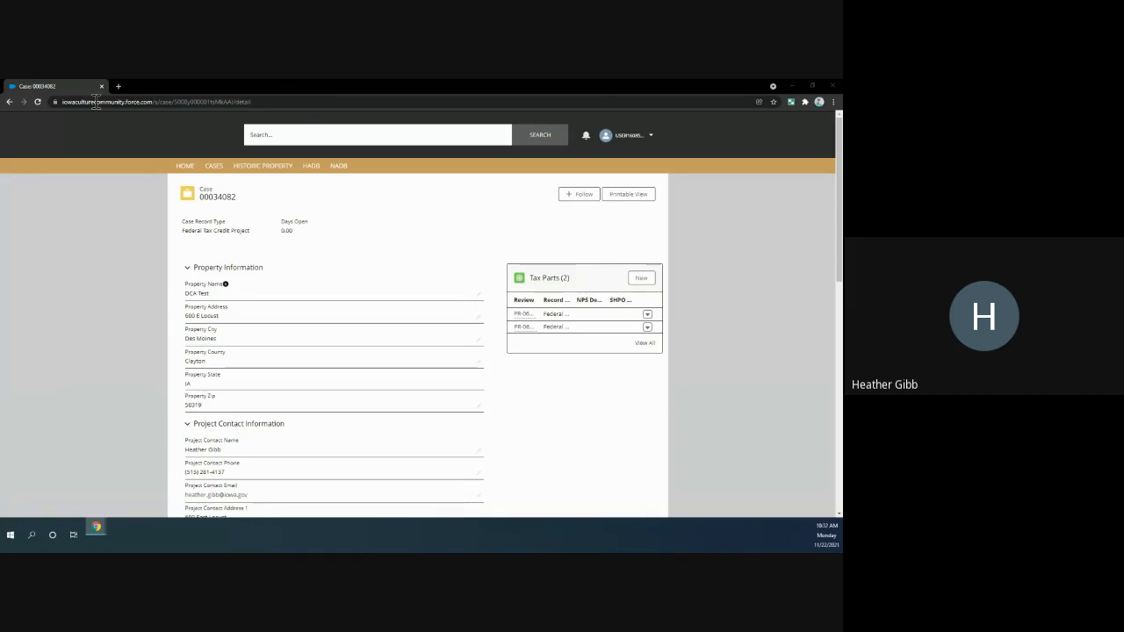
{"action": "left_click", "coordinate": [38, 103]}
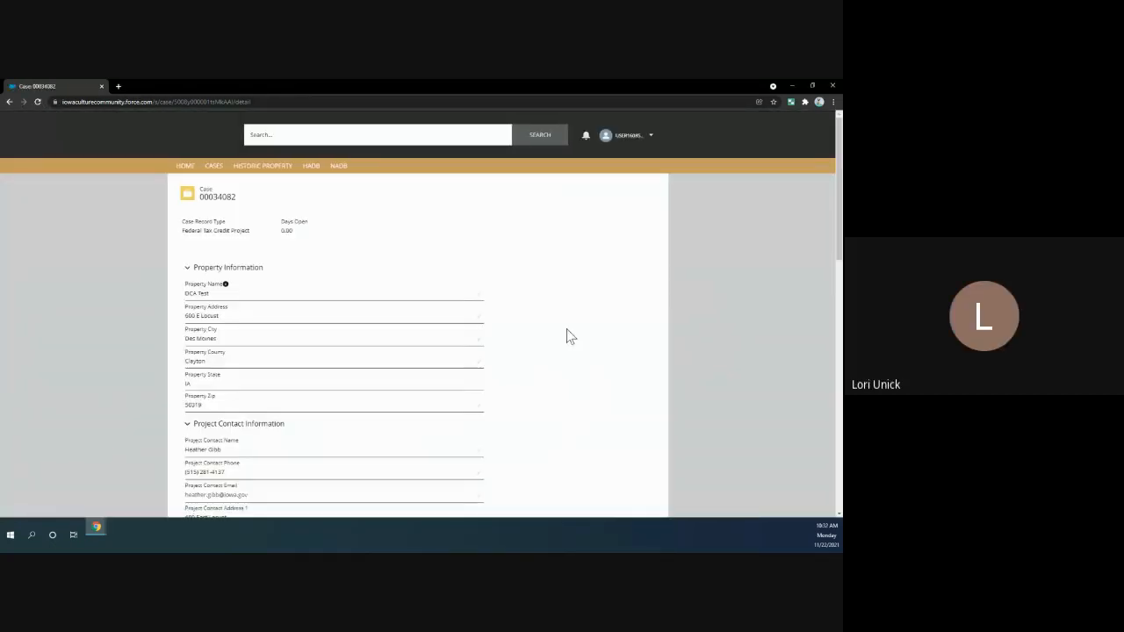
{"action": "mouse_move", "coordinate": [544, 350]}
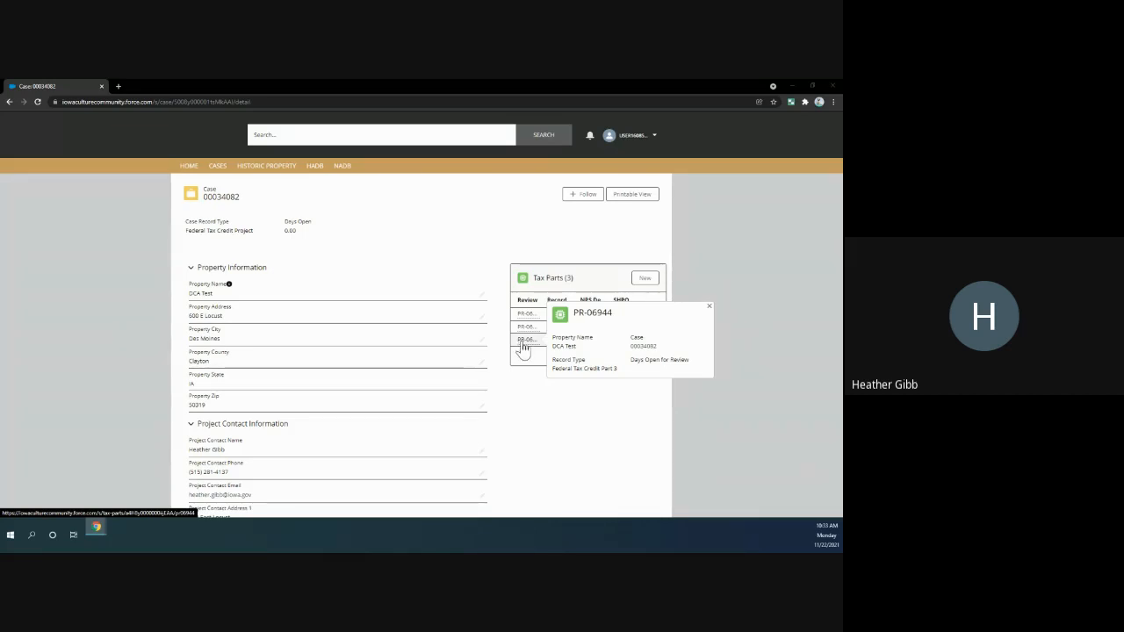
{"action": "left_click", "coordinate": [525, 339]}
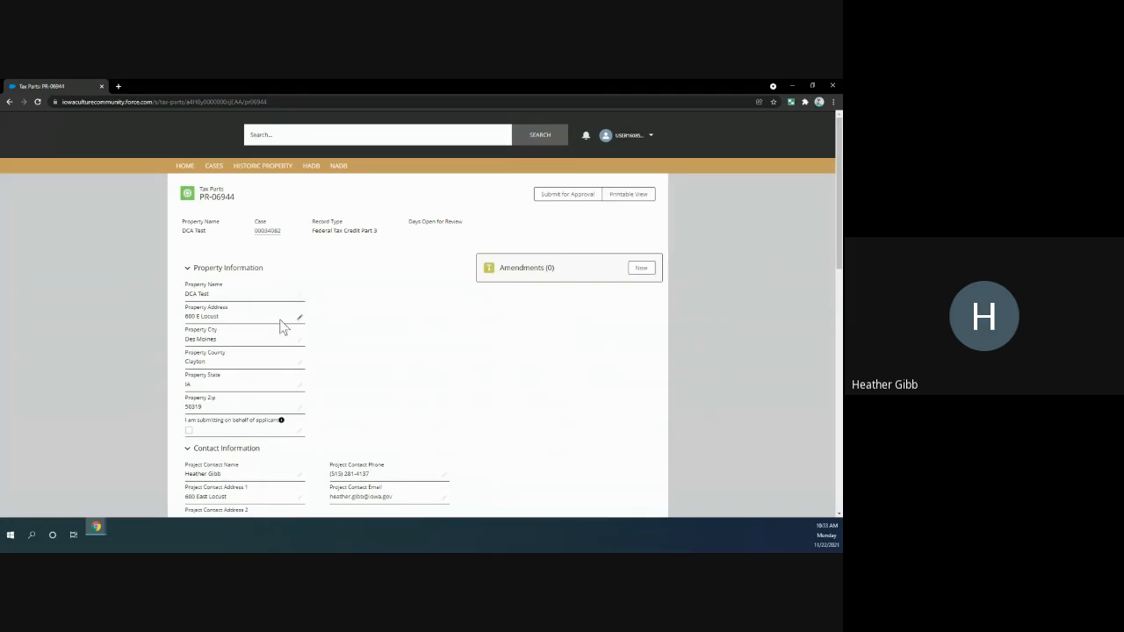
{"action": "scroll", "coordinate": [277, 325], "scroll_direction": "down", "scroll_amount": 1}
{"action": "scroll", "coordinate": [283, 335], "scroll_direction": "down", "scroll_amount": 10}
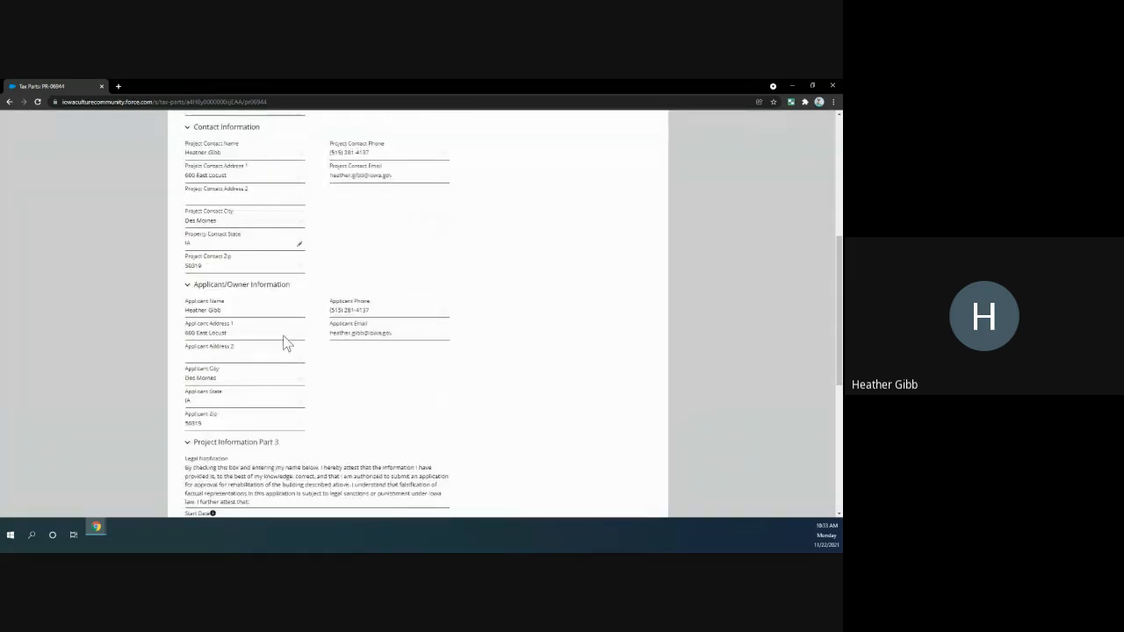
{"action": "scroll", "coordinate": [284, 340], "scroll_direction": "down", "scroll_amount": 1}
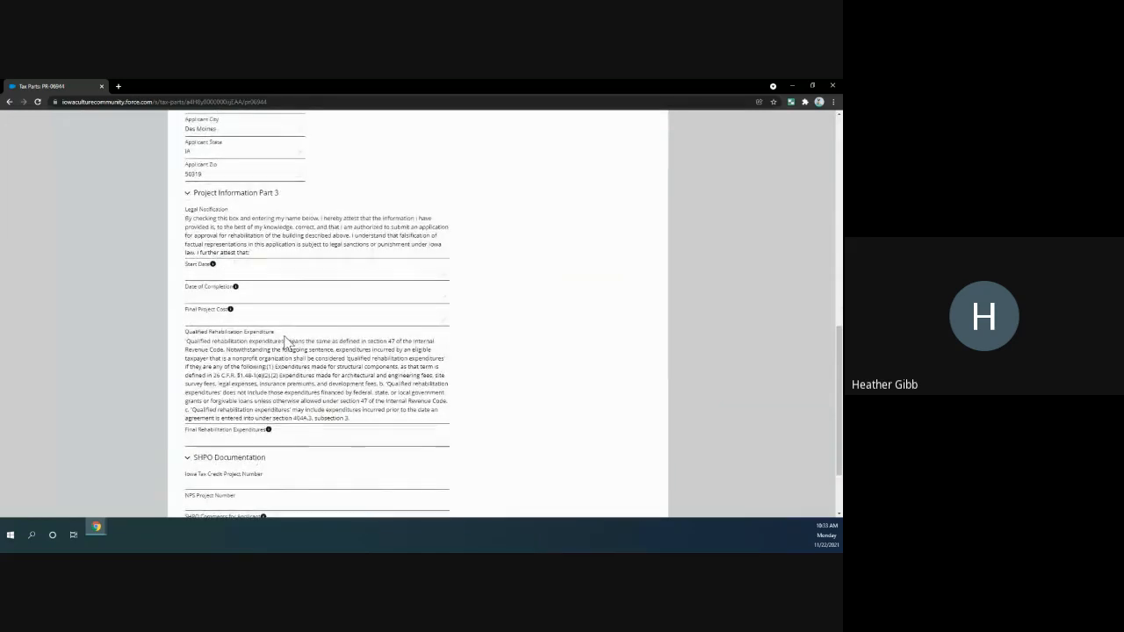
{"action": "scroll", "coordinate": [283, 341], "scroll_direction": "up", "scroll_amount": 1}
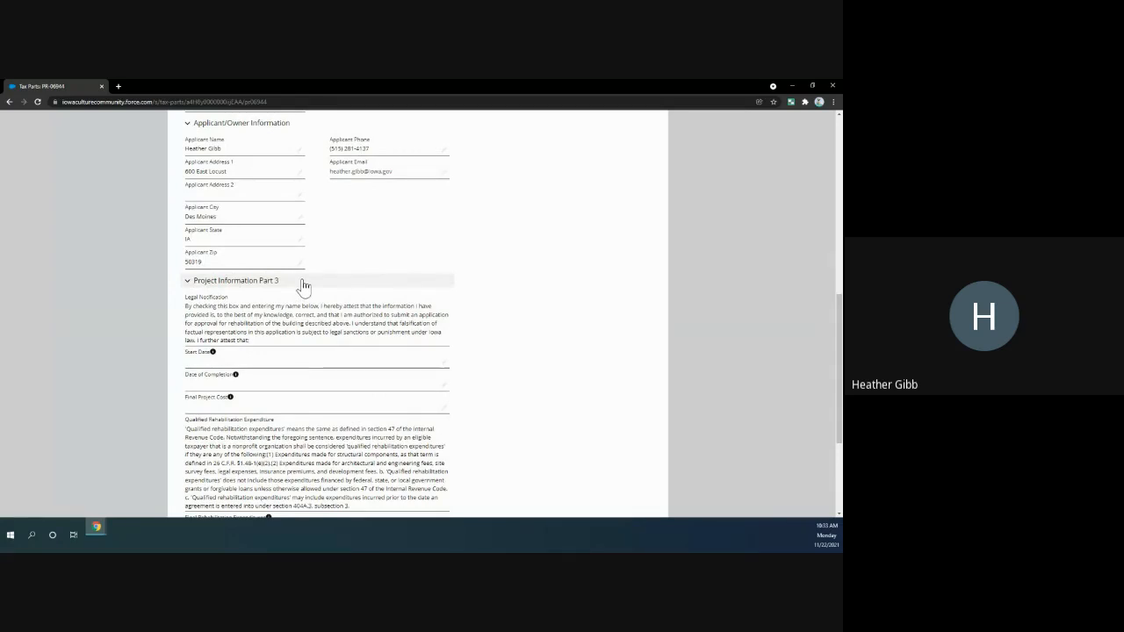
{"action": "scroll", "coordinate": [301, 284], "scroll_direction": "up", "scroll_amount": 1}
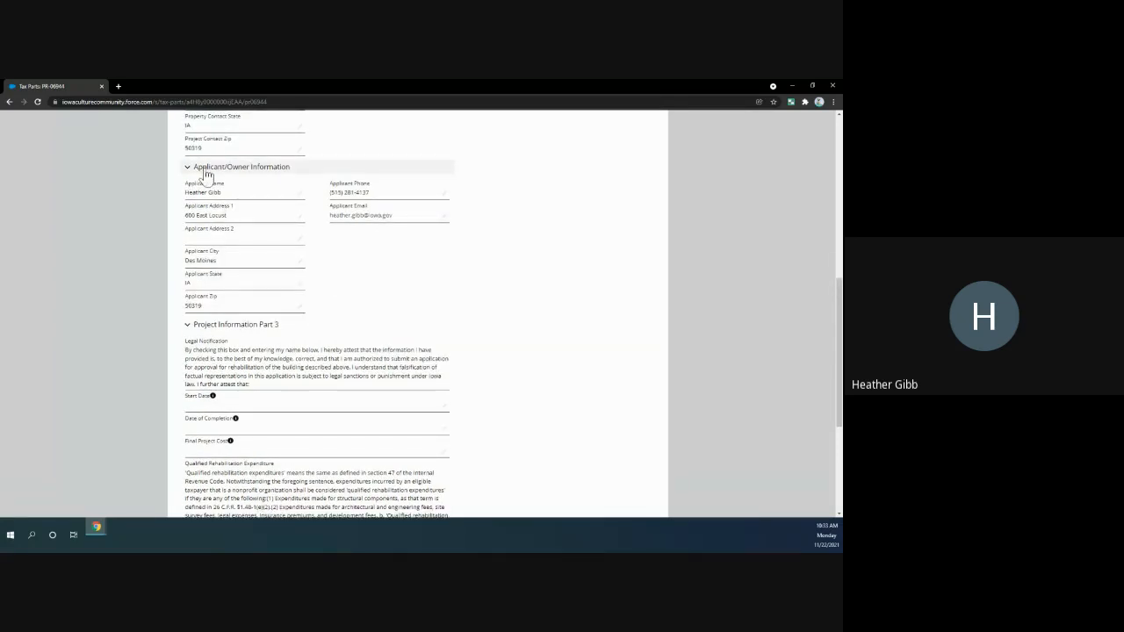
- Replace the Applicant Name in the Applicant/Owner Information section with a different person's full name and save the record
{"action": "left_click", "coordinate": [302, 199]}
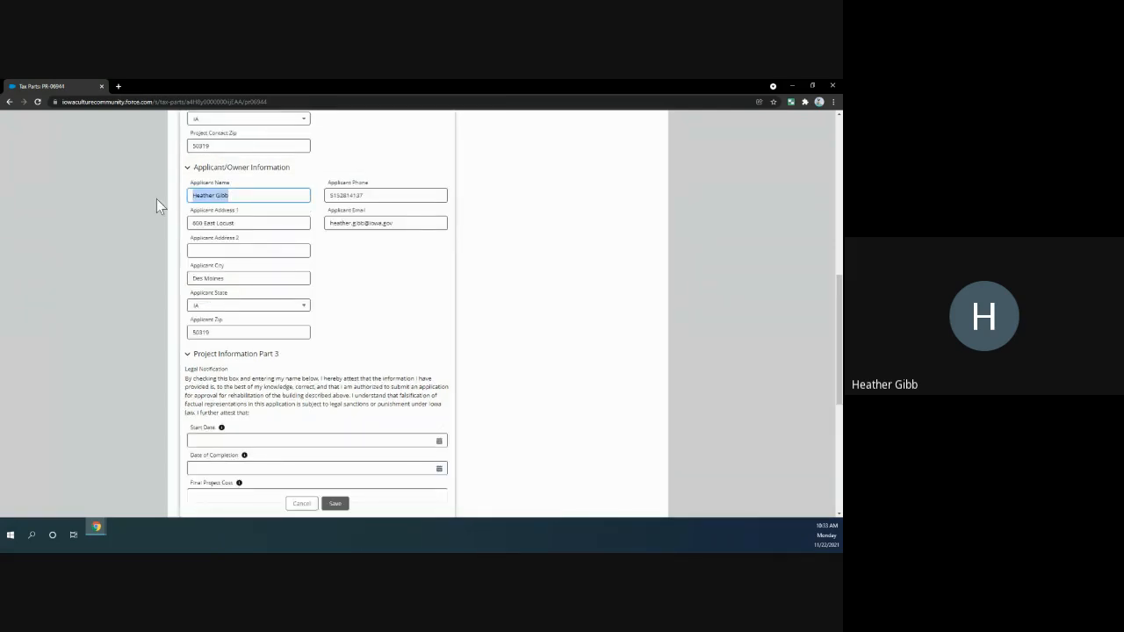
{"action": "left_click", "coordinate": [353, 259]}
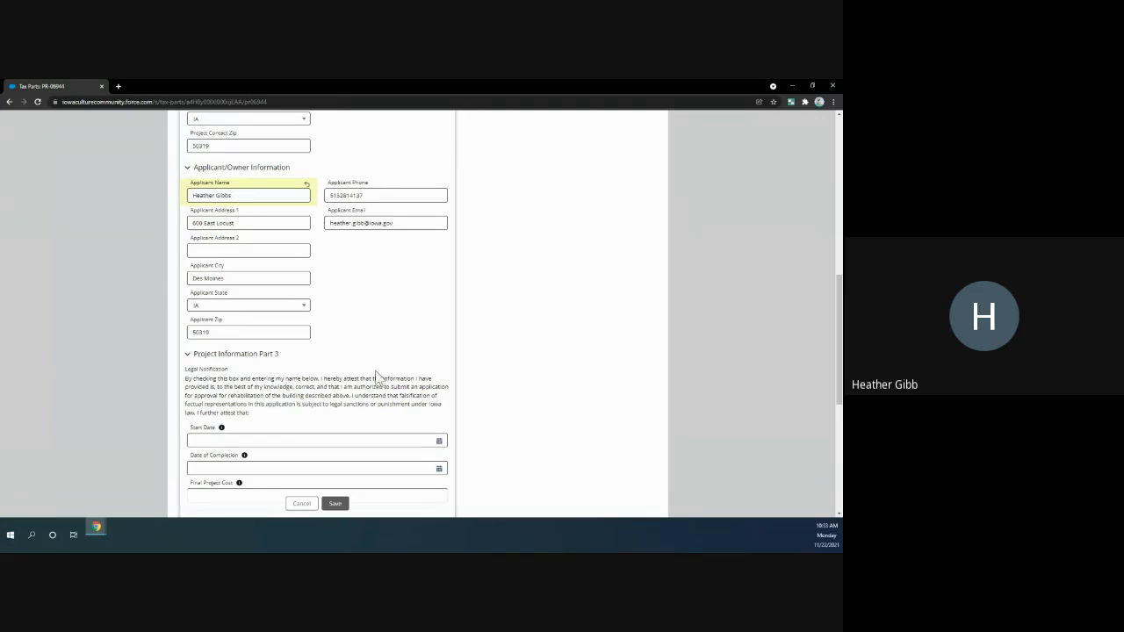
{"action": "left_click_drag", "start_coordinate": [236, 195], "coordinate": [103, 197]}
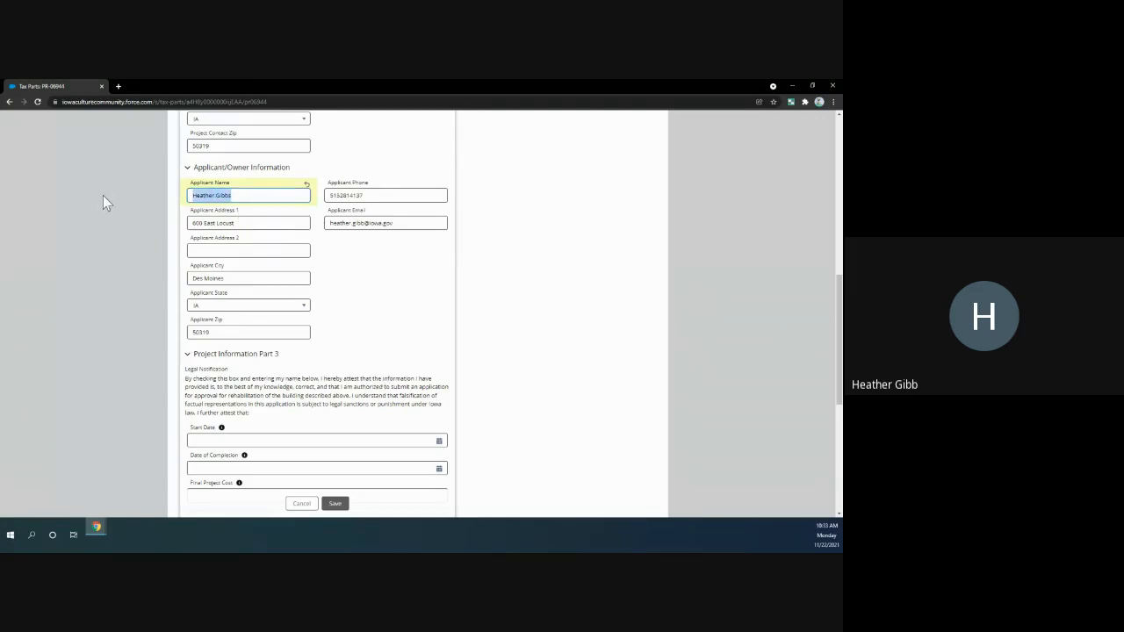
{"action": "left_click_drag", "start_coordinate": [403, 259], "coordinate": [403, 309]}
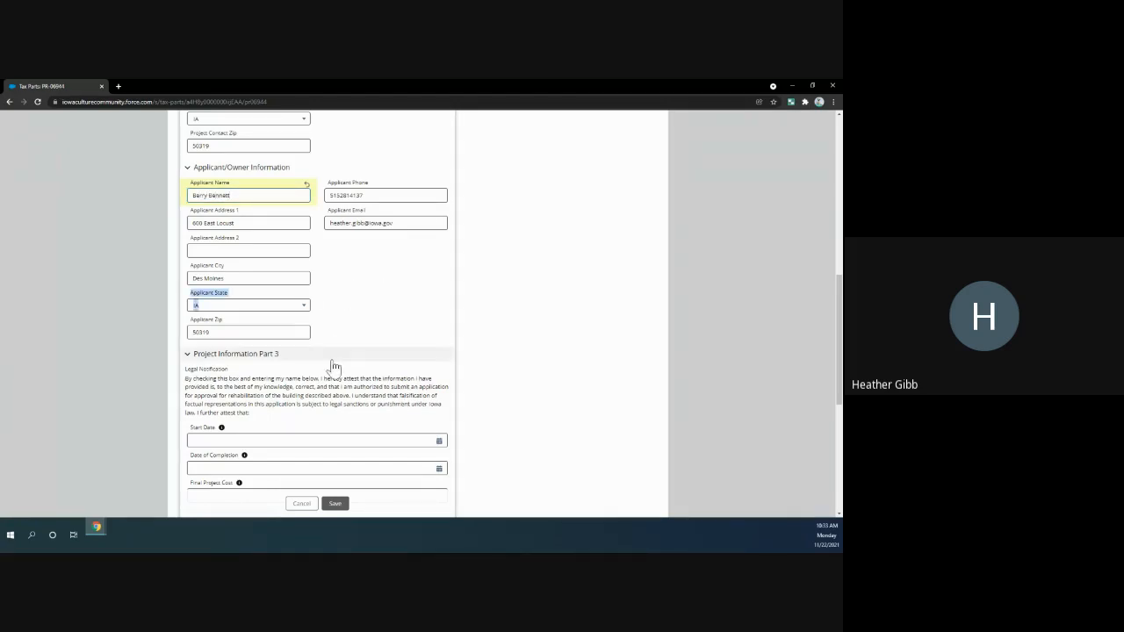
{"action": "left_click", "coordinate": [336, 505]}
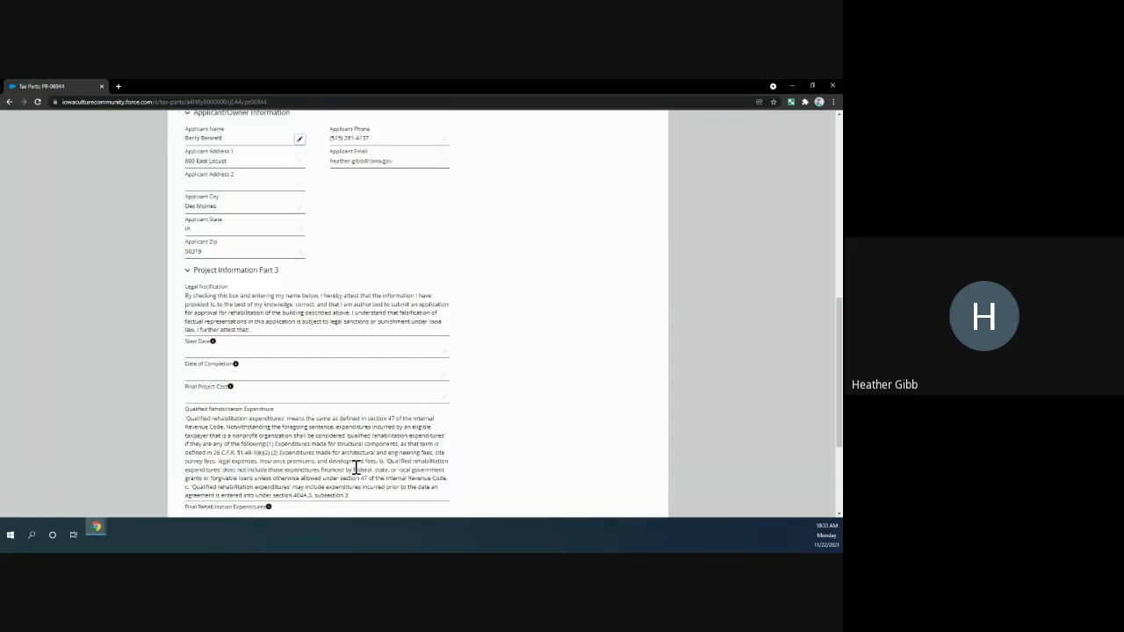
- Edit the Applicant Name again and enter the original applicant's full name
{"action": "scroll", "coordinate": [316, 311], "scroll_direction": "down", "scroll_amount": 2}
{"action": "scroll", "coordinate": [316, 311], "scroll_direction": "up", "scroll_amount": 5}
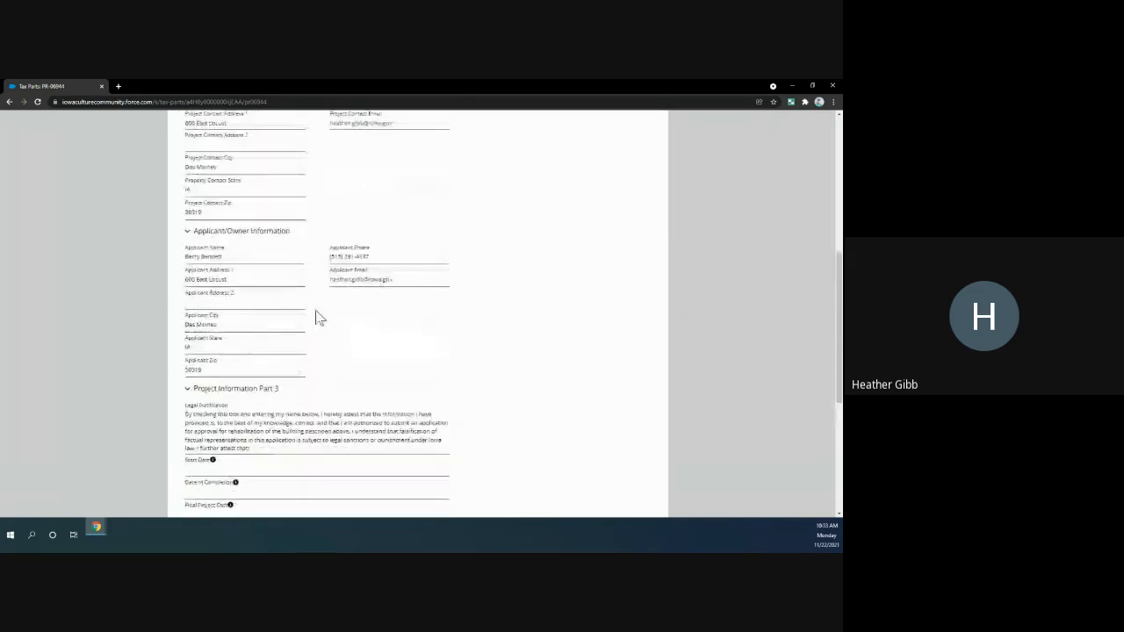
{"action": "left_click", "coordinate": [299, 260]}
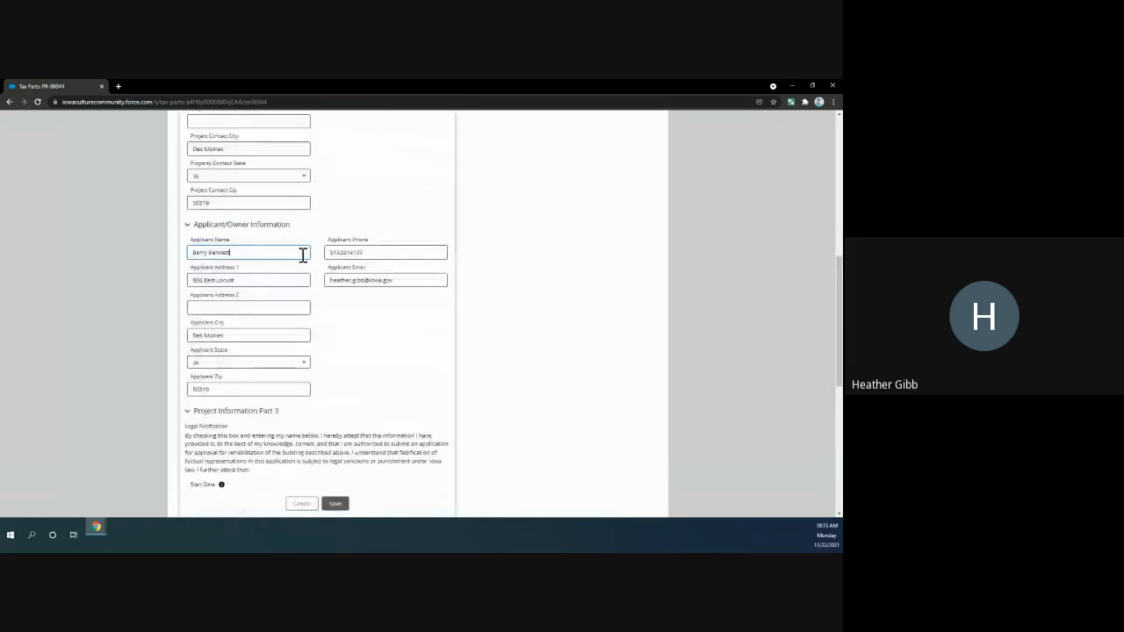
{"action": "left_click_drag", "start_coordinate": [283, 252], "coordinate": [176, 255]}
- Set the part 3 Start Date to 11/30/2021 and the Date of Completion to 12/3/2021
{"action": "scroll", "coordinate": [351, 433], "scroll_direction": "down", "scroll_amount": 4}
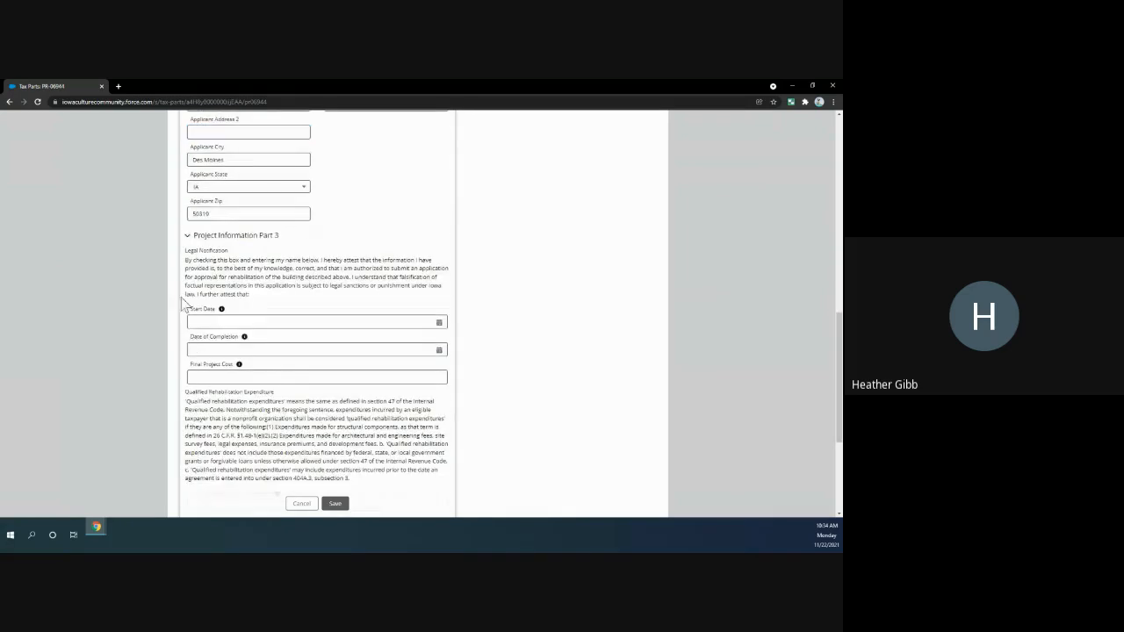
{"action": "left_click", "coordinate": [222, 322]}
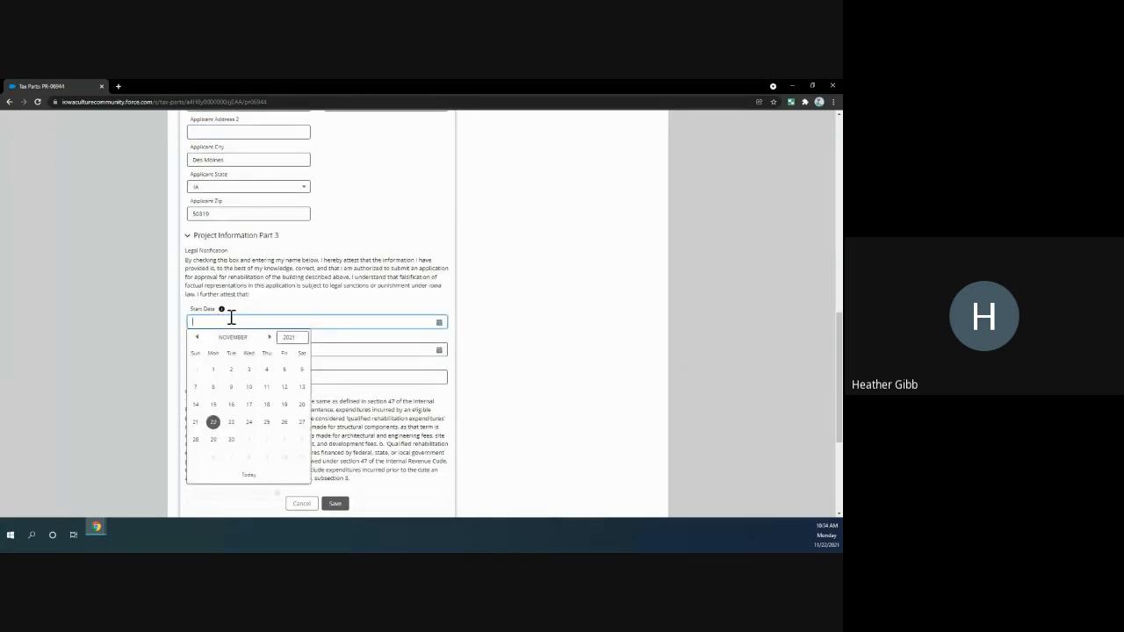
{"action": "left_click", "coordinate": [230, 439]}
{"action": "mouse_move", "coordinate": [221, 309]}
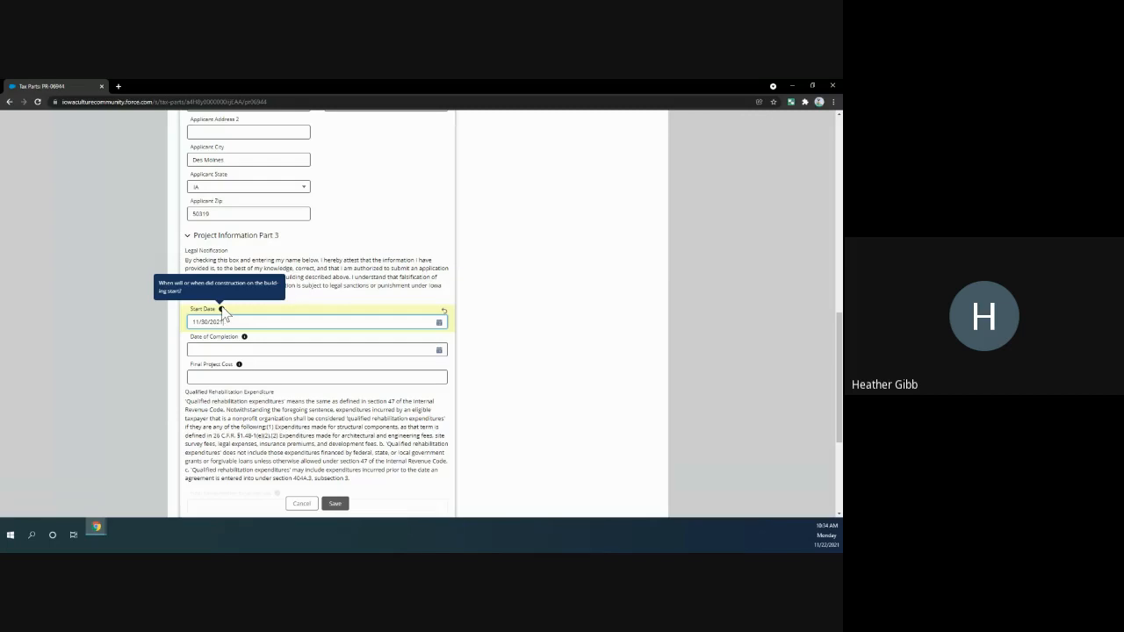
{"action": "mouse_move", "coordinate": [245, 340]}
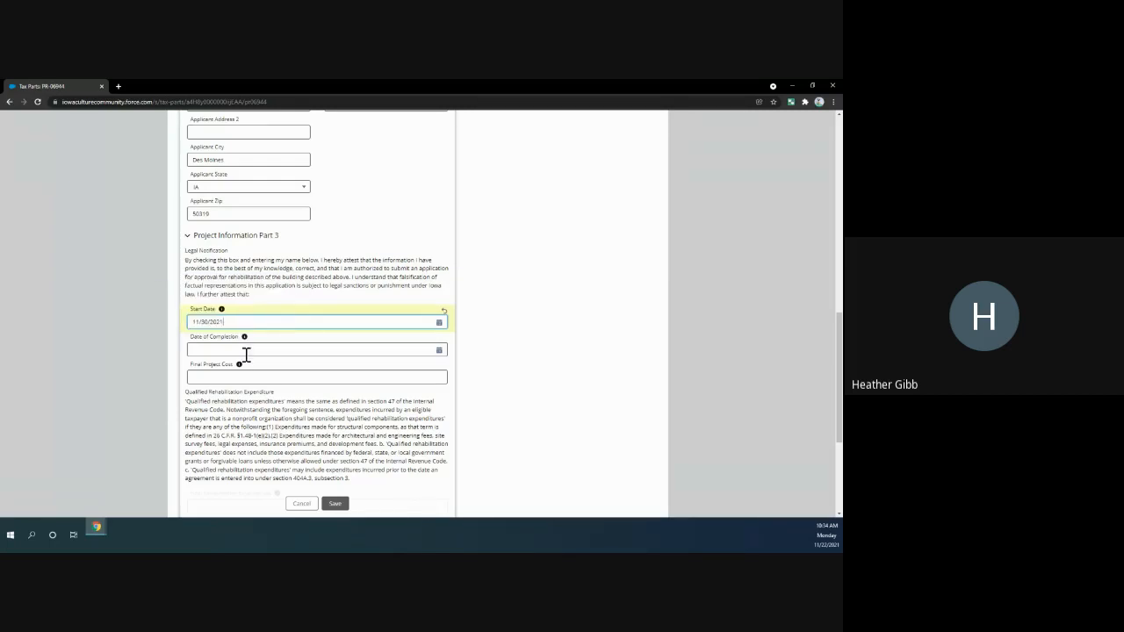
{"action": "left_click", "coordinate": [246, 351]}
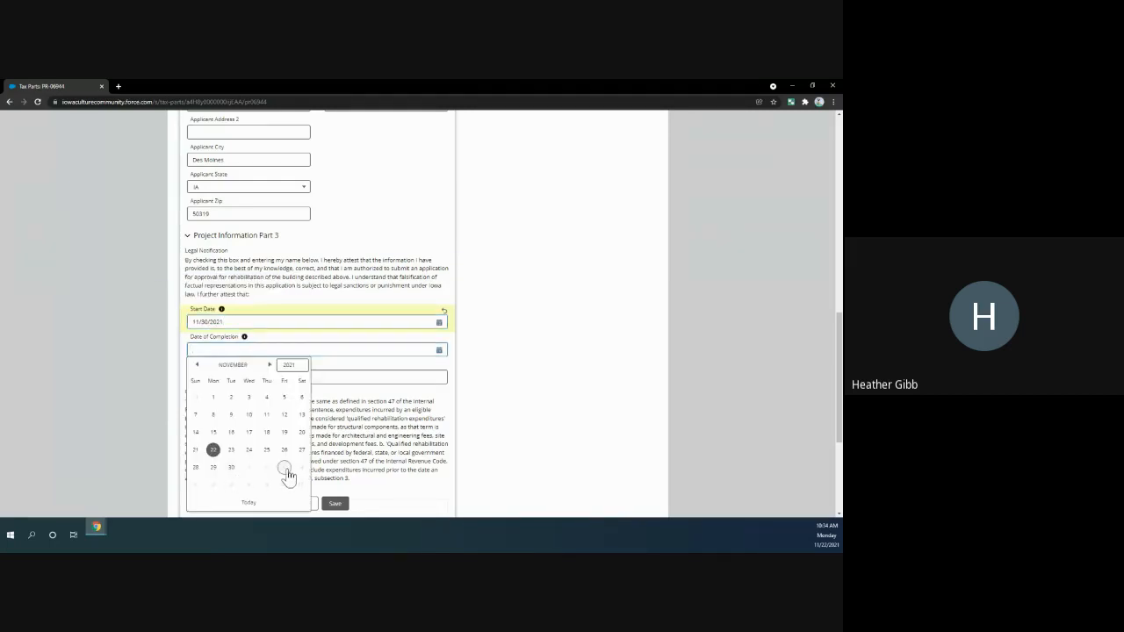
{"action": "left_click", "coordinate": [283, 468]}
{"action": "scroll", "coordinate": [204, 329], "scroll_direction": "down", "scroll_amount": 2}
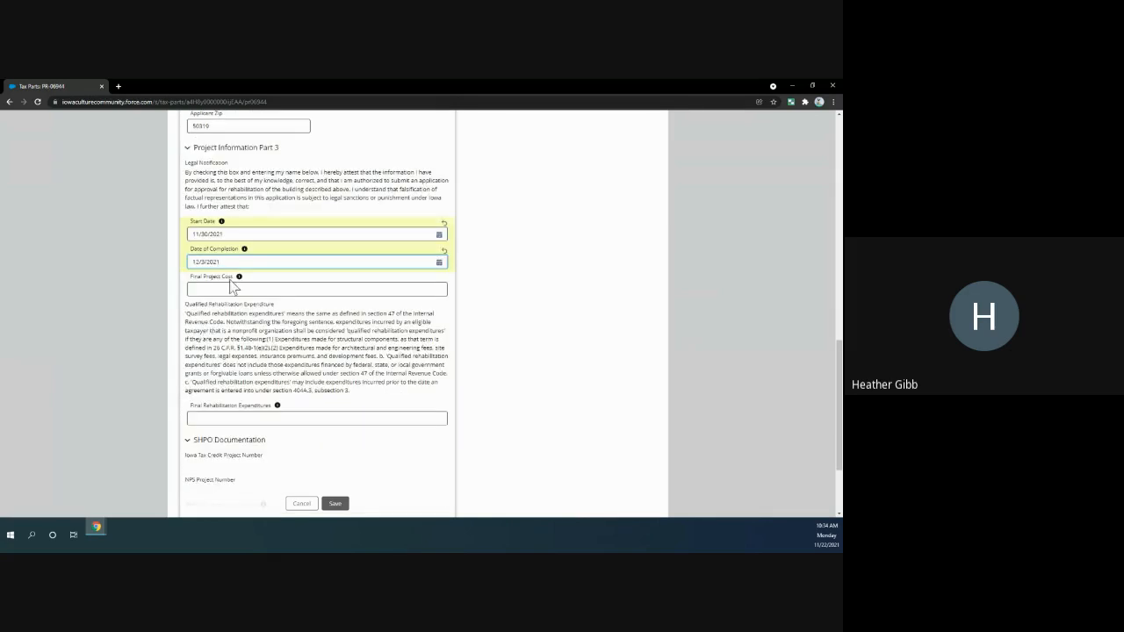
- Leave Final Project Cost blank, set Final Rehabilitation Expenditures to 453452343 and save the part 3 record
{"action": "mouse_move", "coordinate": [238, 279]}
{"action": "scroll", "coordinate": [289, 350], "scroll_direction": "down", "scroll_amount": 2}
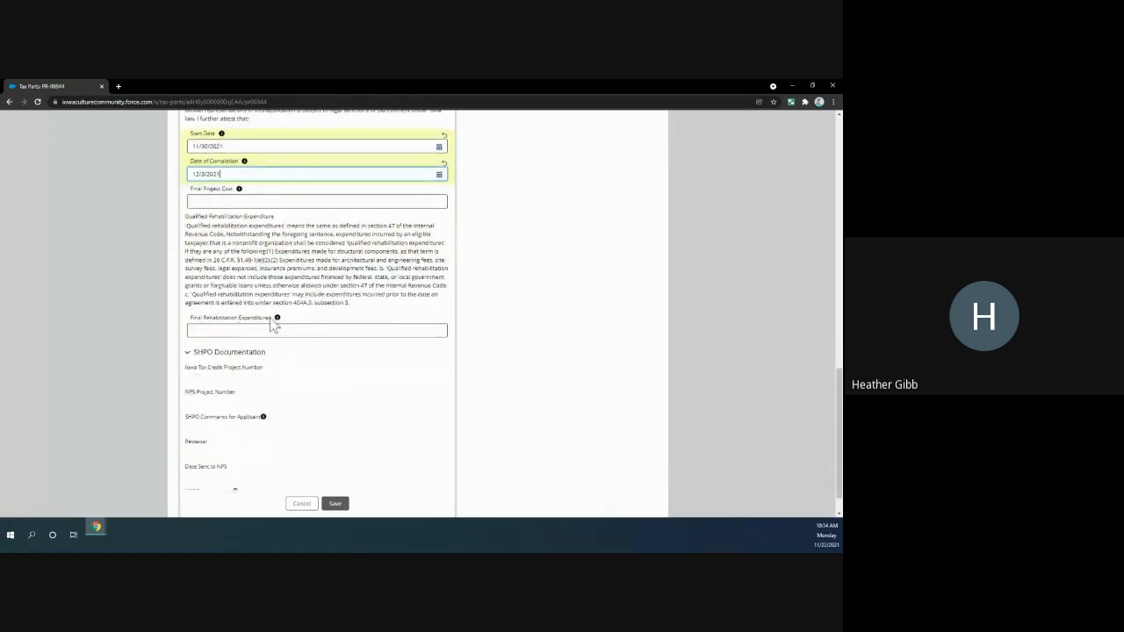
{"action": "mouse_move", "coordinate": [277, 321]}
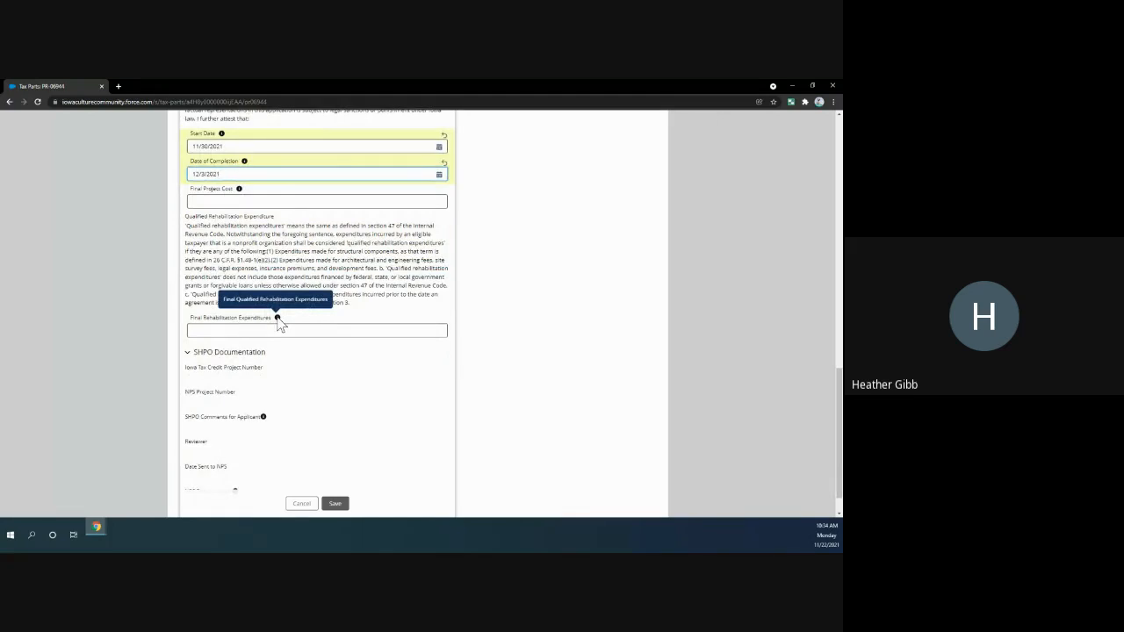
{"action": "left_click", "coordinate": [239, 330]}
{"action": "type", "text": "453452343"}
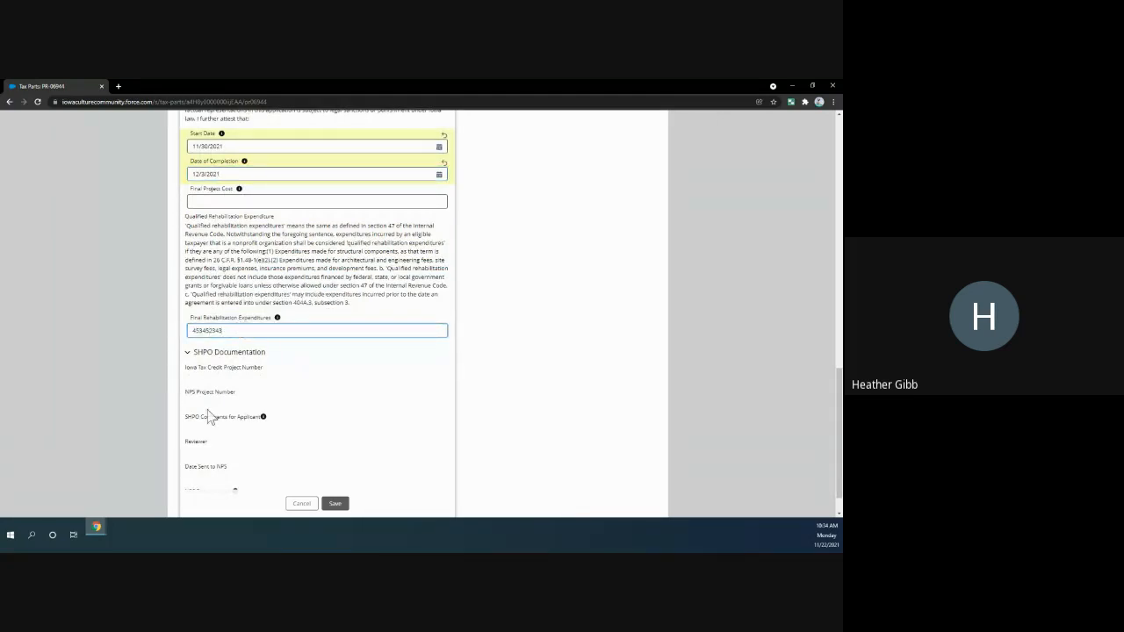
{"action": "scroll", "coordinate": [352, 420], "scroll_direction": "down", "scroll_amount": 1}
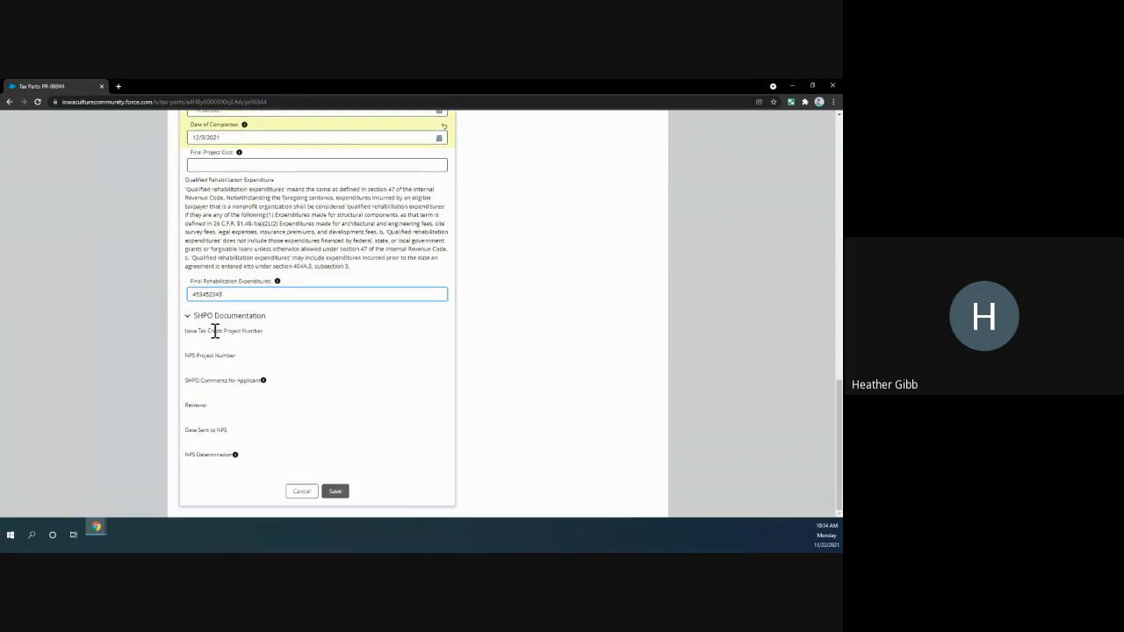
{"action": "left_click", "coordinate": [335, 492]}
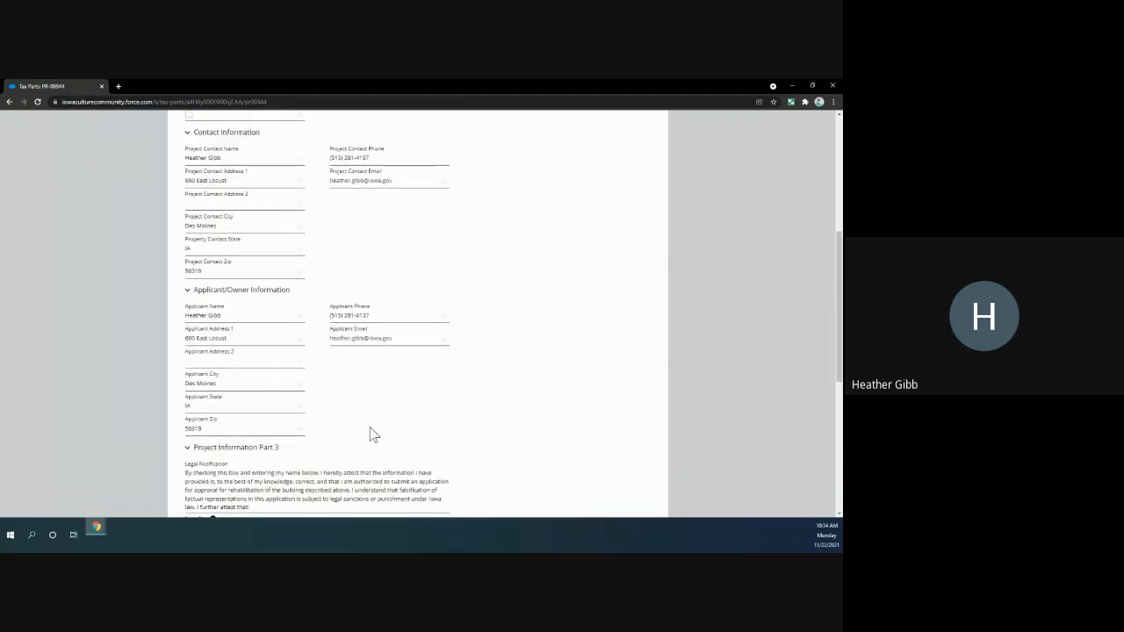
- Check the saved part 3 record and submit it for approval without comments
{"action": "scroll", "coordinate": [372, 433], "scroll_direction": "down", "scroll_amount": 3}
{"action": "scroll", "coordinate": [370, 430], "scroll_direction": "up", "scroll_amount": 5}
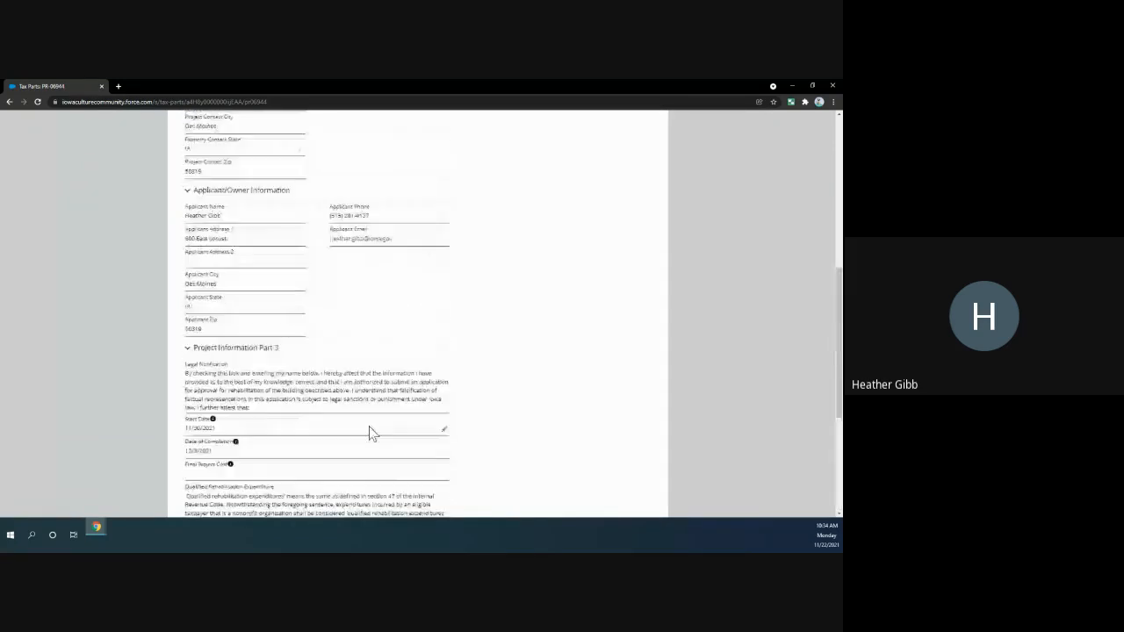
{"action": "scroll", "coordinate": [369, 434], "scroll_direction": "up", "scroll_amount": 4}
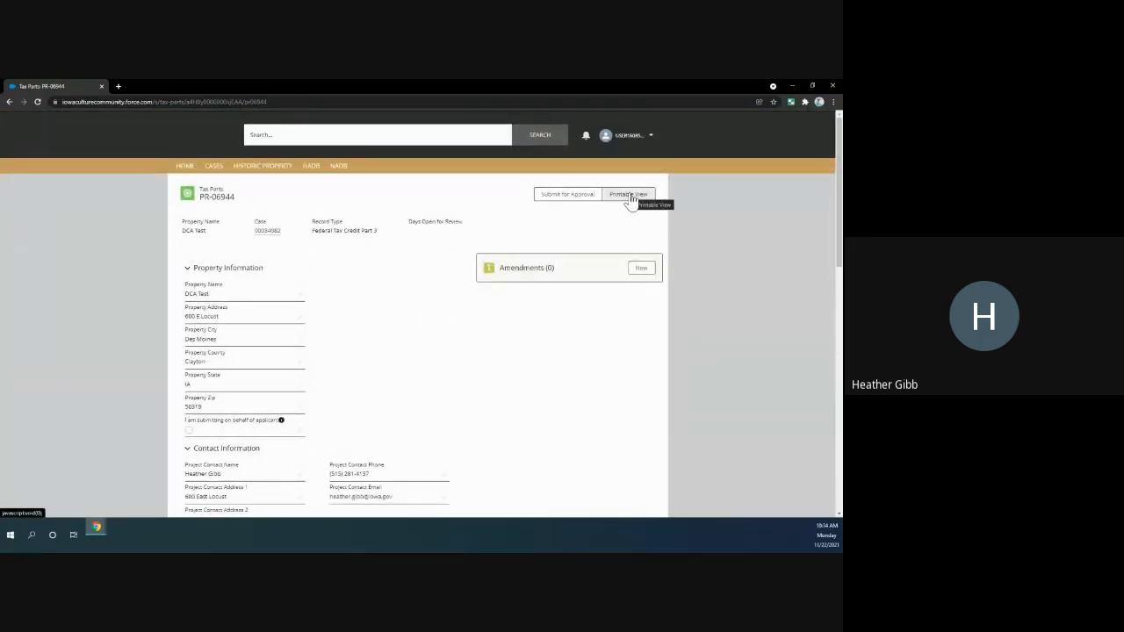
{"action": "left_click", "coordinate": [558, 200]}
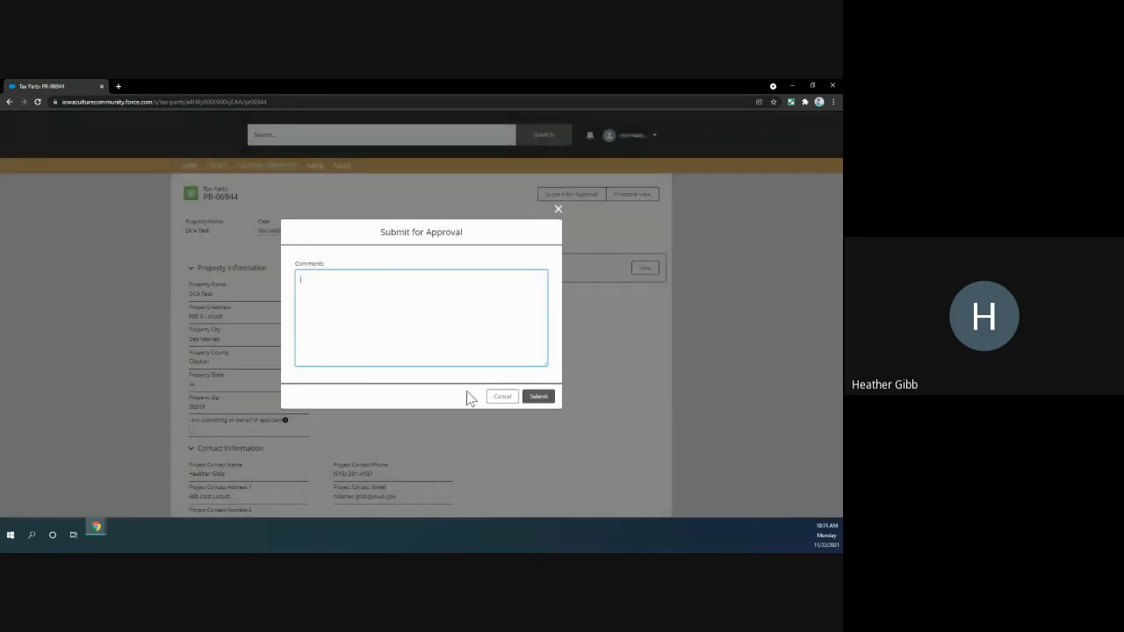
{"action": "left_click", "coordinate": [540, 397]}
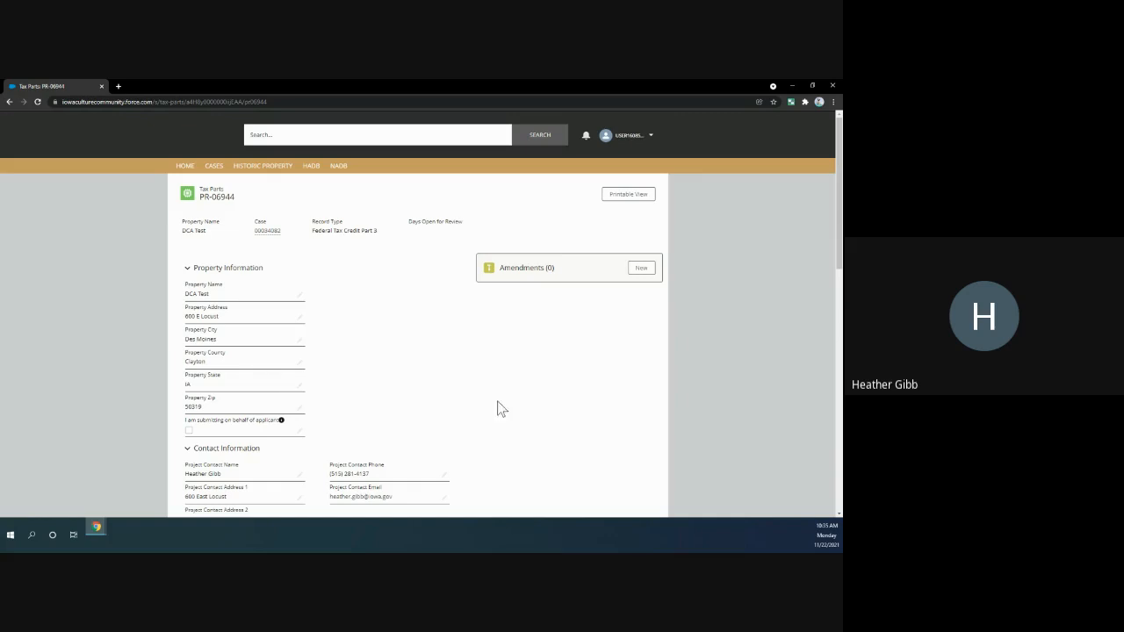
- Review the submitted part 3 record through its SHPO Documentation section and return to its header
{"action": "scroll", "coordinate": [492, 391], "scroll_direction": "down", "scroll_amount": 8}
{"action": "scroll", "coordinate": [483, 378], "scroll_direction": "down", "scroll_amount": 5}
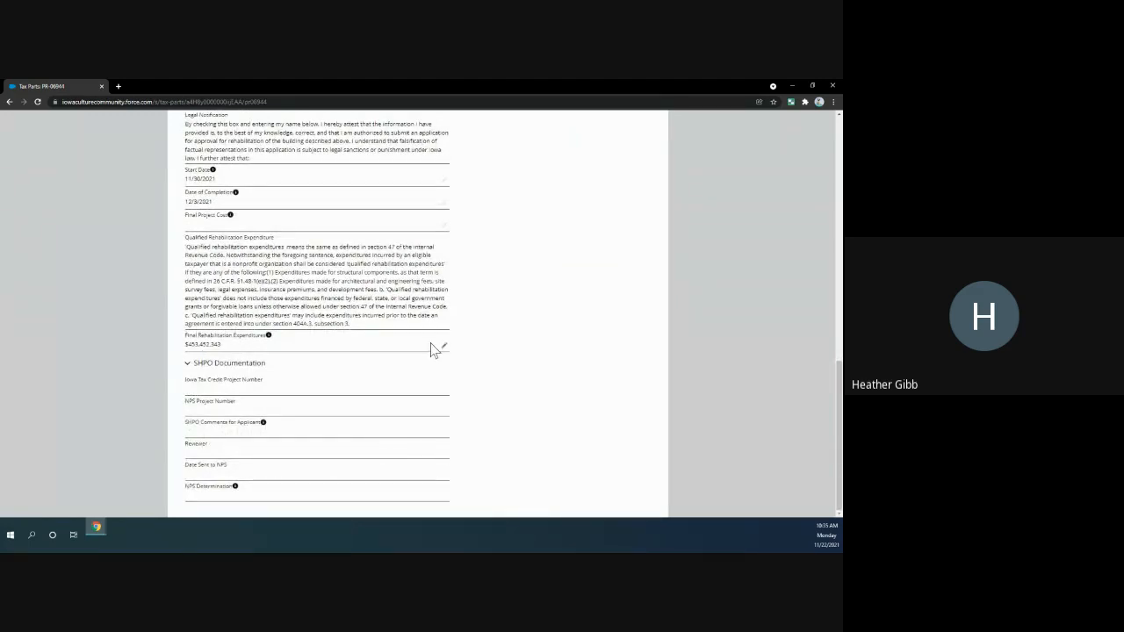
{"action": "scroll", "coordinate": [432, 349], "scroll_direction": "up", "scroll_amount": 10}
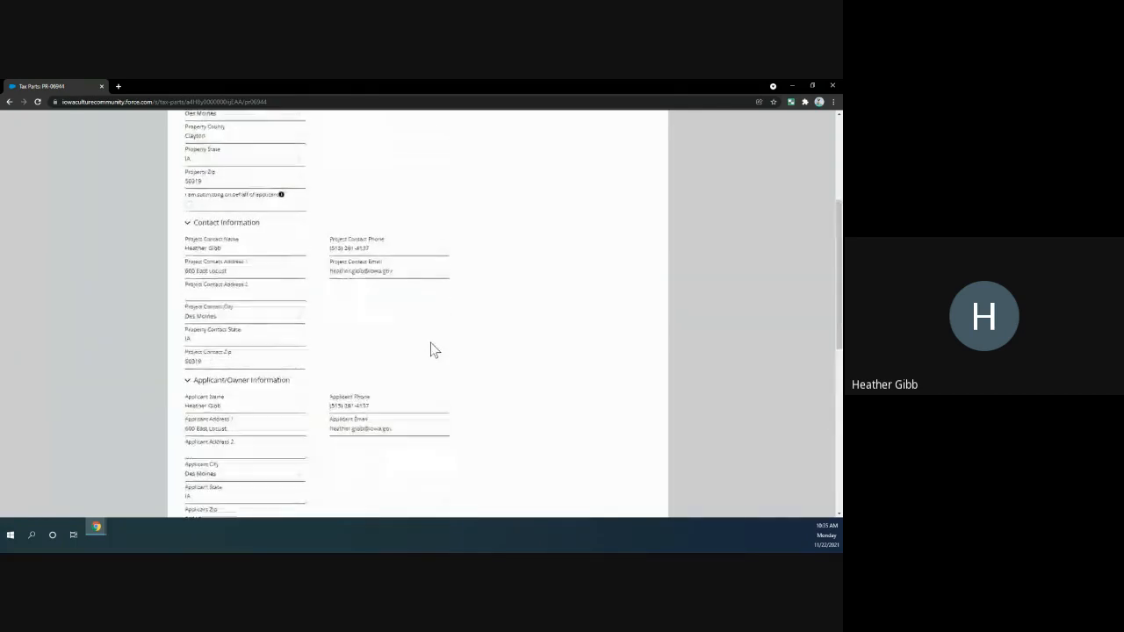
{"action": "scroll", "coordinate": [430, 349], "scroll_direction": "up", "scroll_amount": 3}
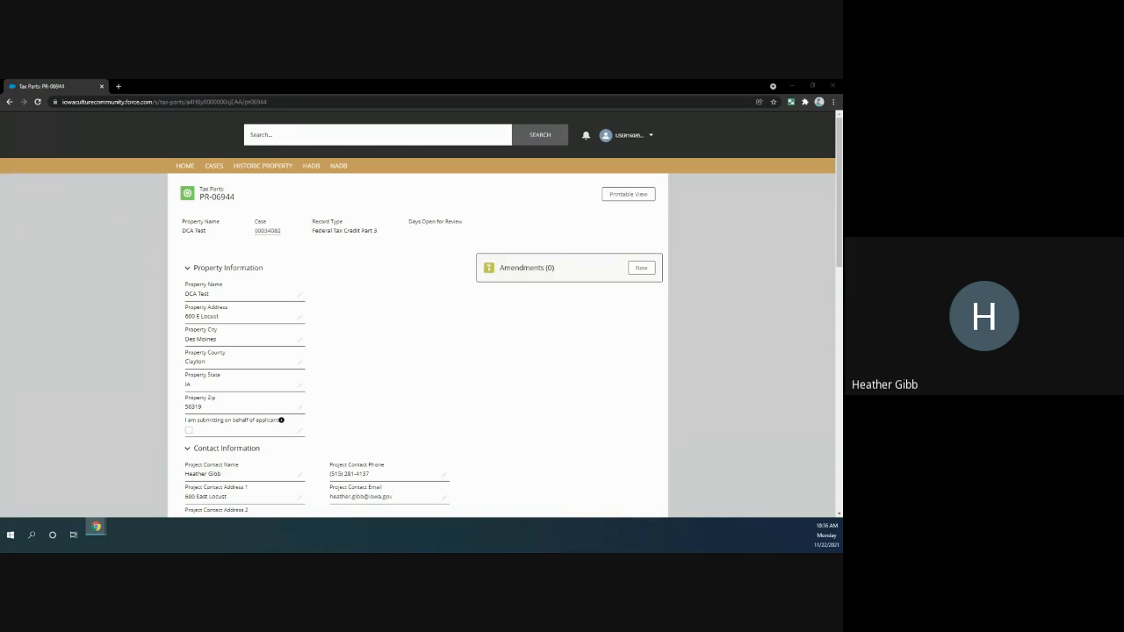
- Reload the part 3 record, replace the Project Contact Name with a different contact's full name, and save the change
{"action": "left_click", "coordinate": [36, 103]}
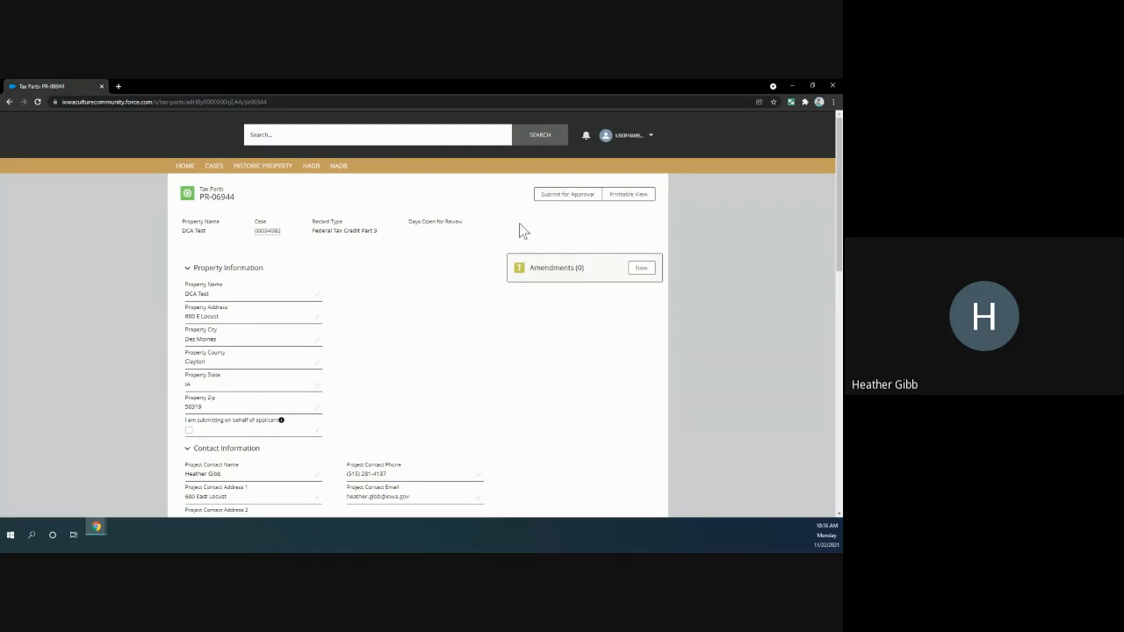
{"action": "scroll", "coordinate": [309, 345], "scroll_direction": "down", "scroll_amount": 1}
{"action": "scroll", "coordinate": [309, 346], "scroll_direction": "down", "scroll_amount": 3}
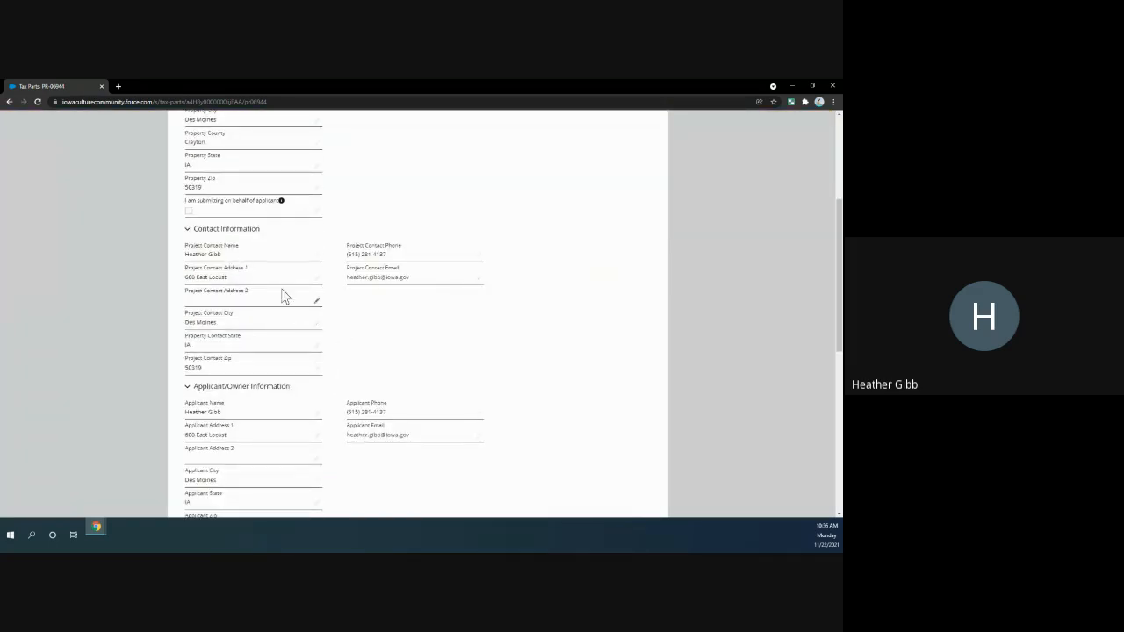
{"action": "double_click", "coordinate": [271, 256]}
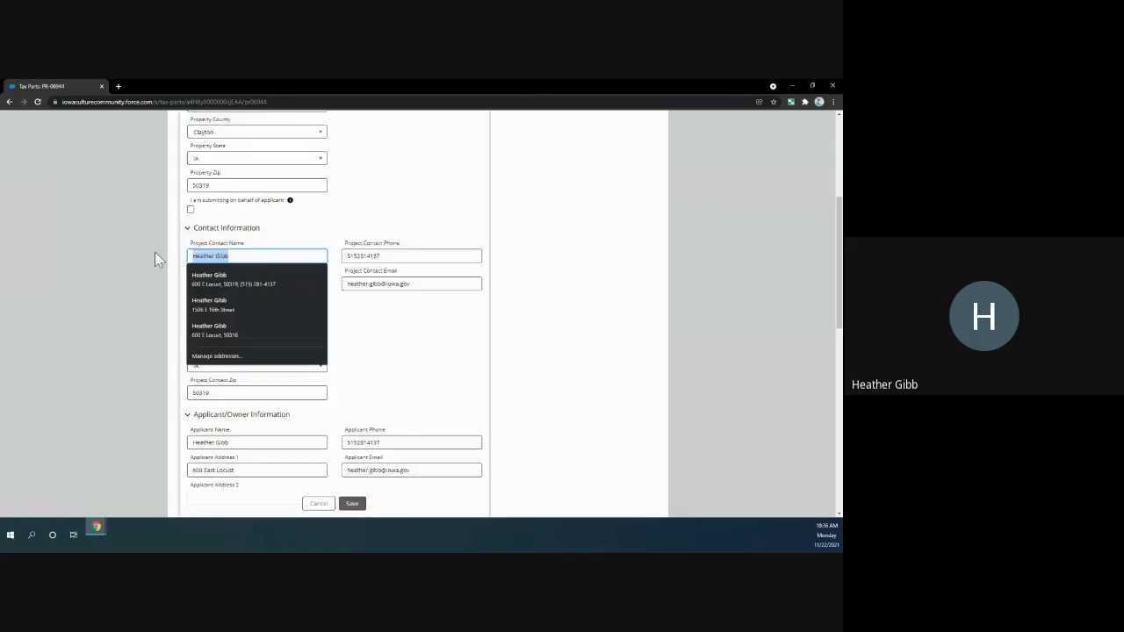
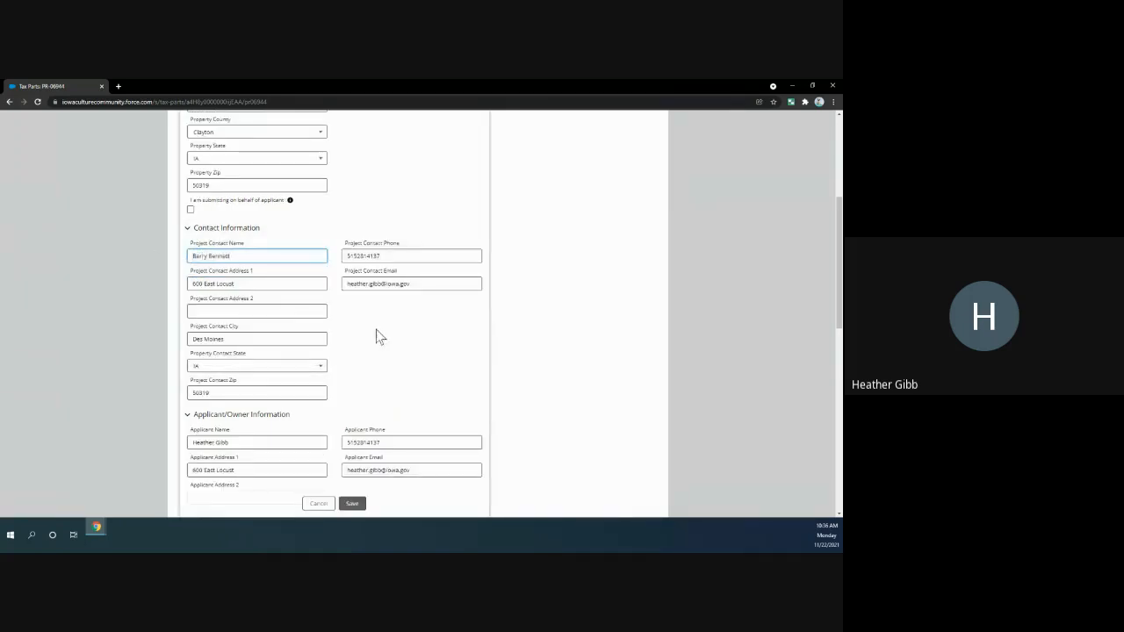
{"action": "left_click", "coordinate": [442, 330]}
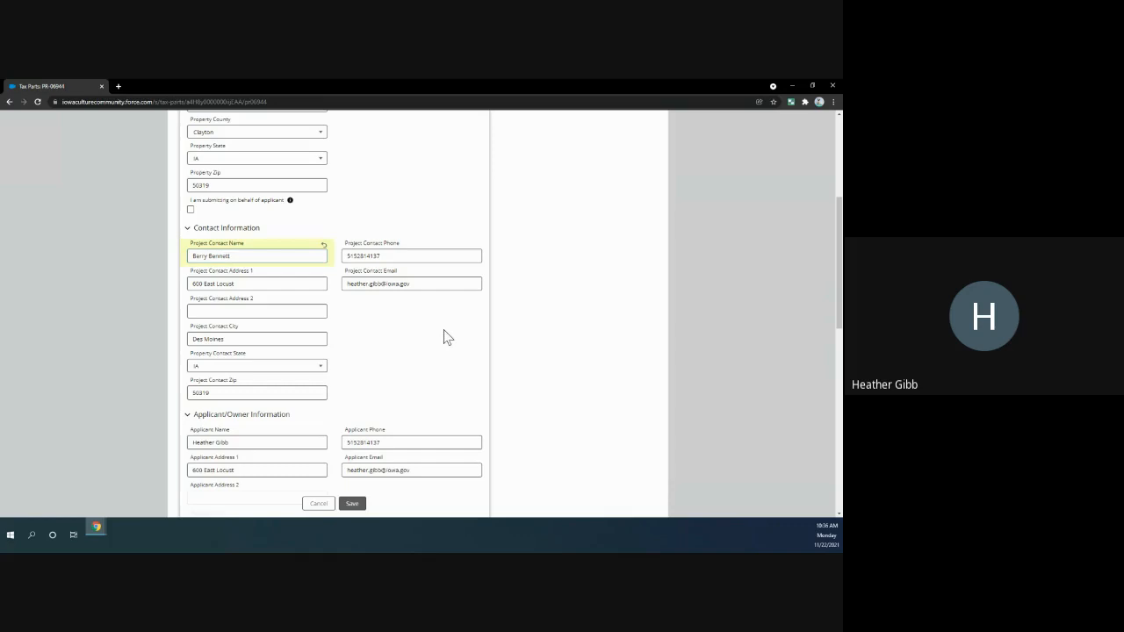
{"action": "left_click", "coordinate": [352, 504]}
- Submit the edited part 3 record for approval again, leaving the comments empty
{"action": "scroll", "coordinate": [516, 347], "scroll_direction": "up", "scroll_amount": 5}
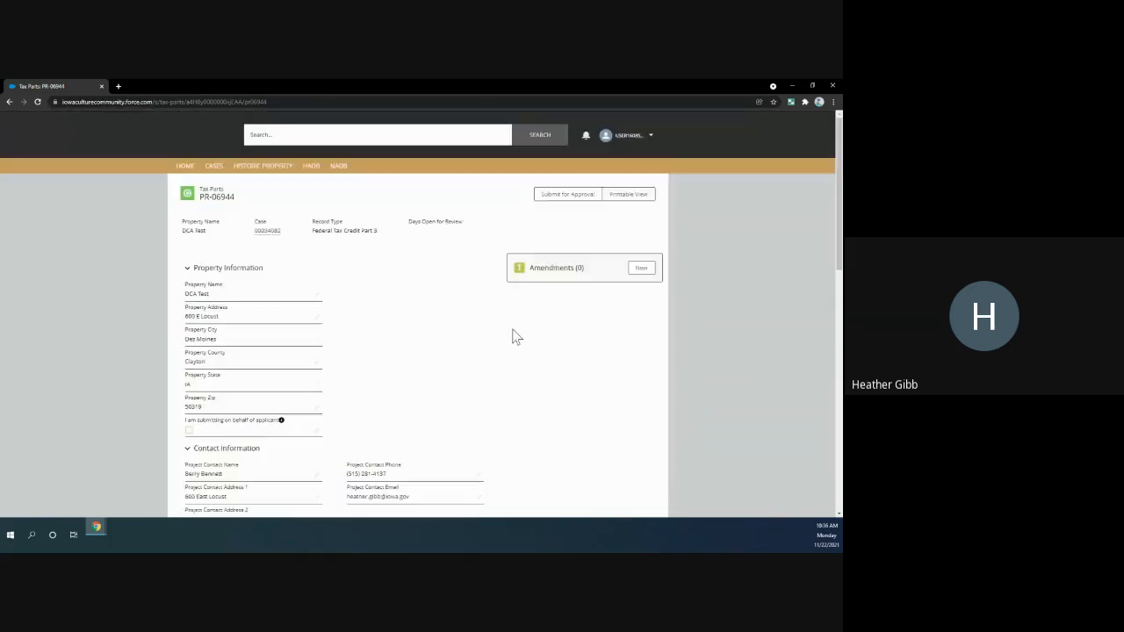
{"action": "left_click", "coordinate": [557, 199]}
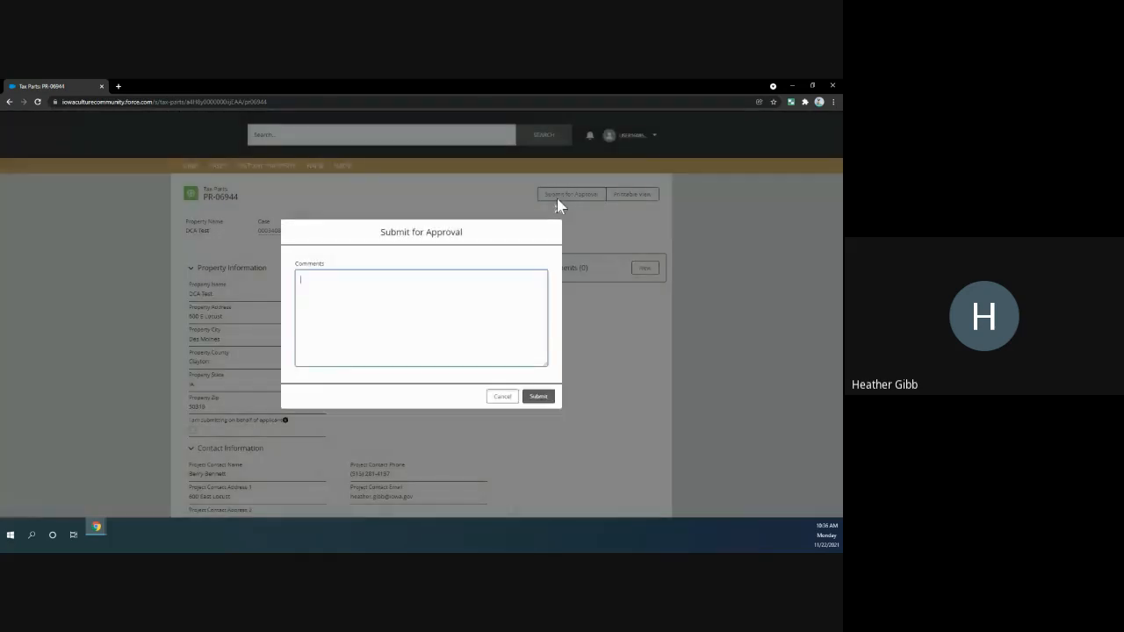
{"action": "left_click", "coordinate": [539, 397]}
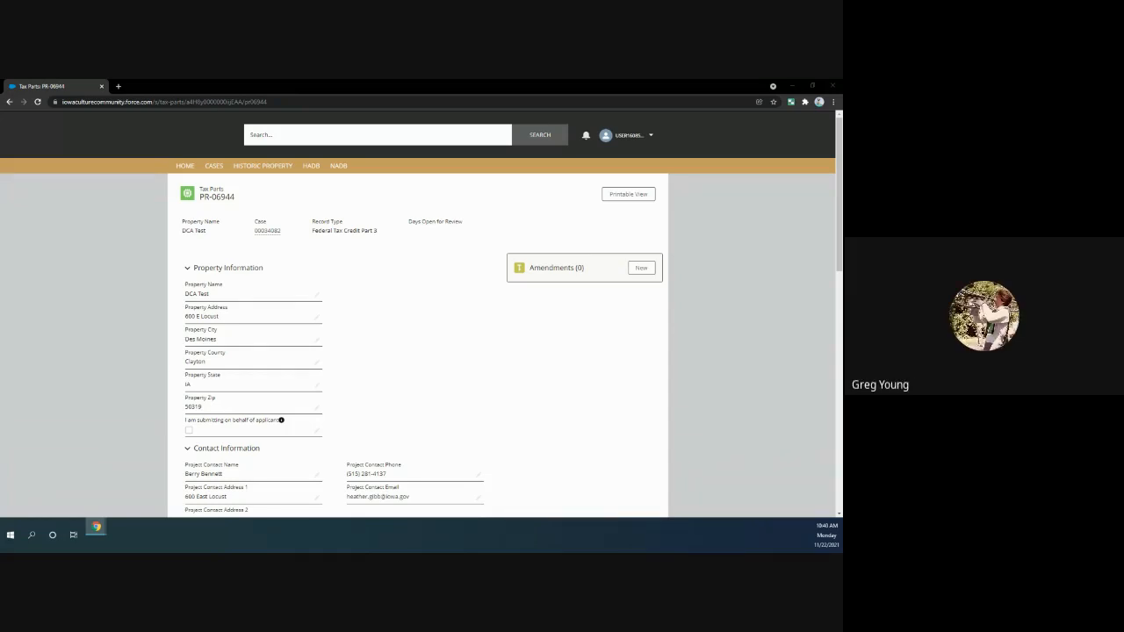
- Open the Cases list, switch it to the My Cases - Federal Tax Credit Project view and pin that view
{"action": "left_click", "coordinate": [211, 169]}
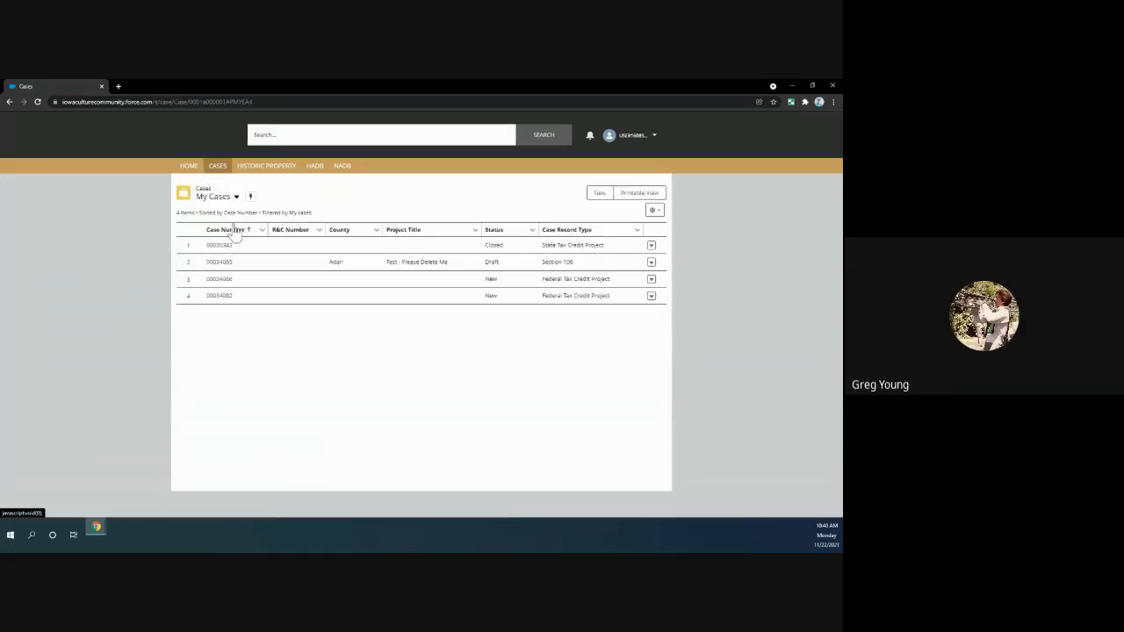
{"action": "left_click", "coordinate": [225, 200]}
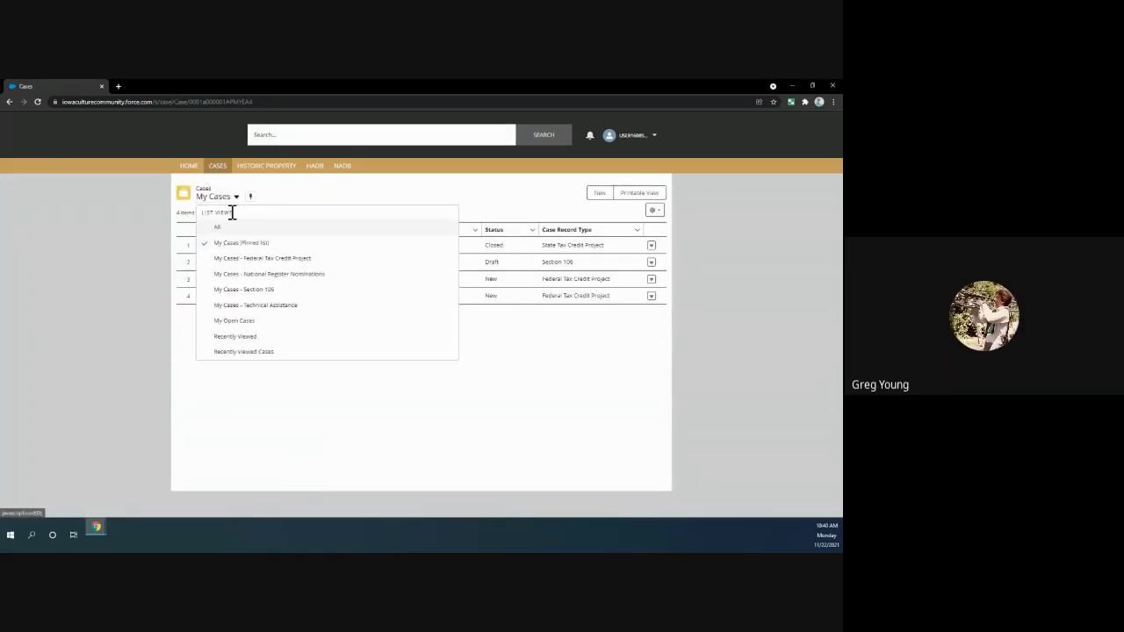
{"action": "left_click", "coordinate": [225, 199]}
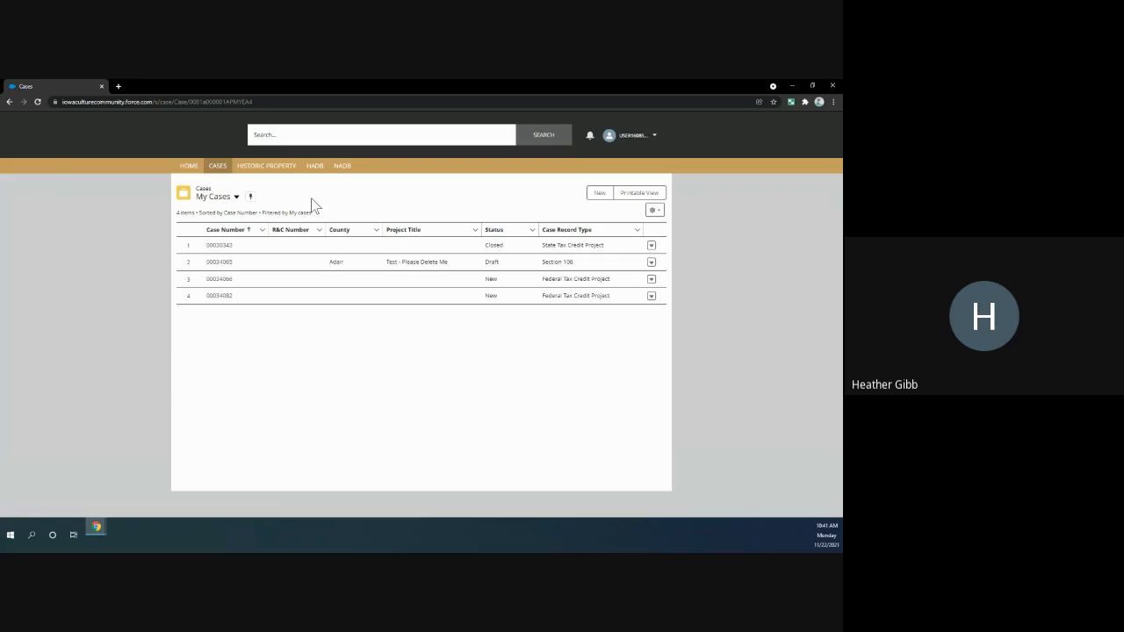
{"action": "left_click", "coordinate": [213, 196]}
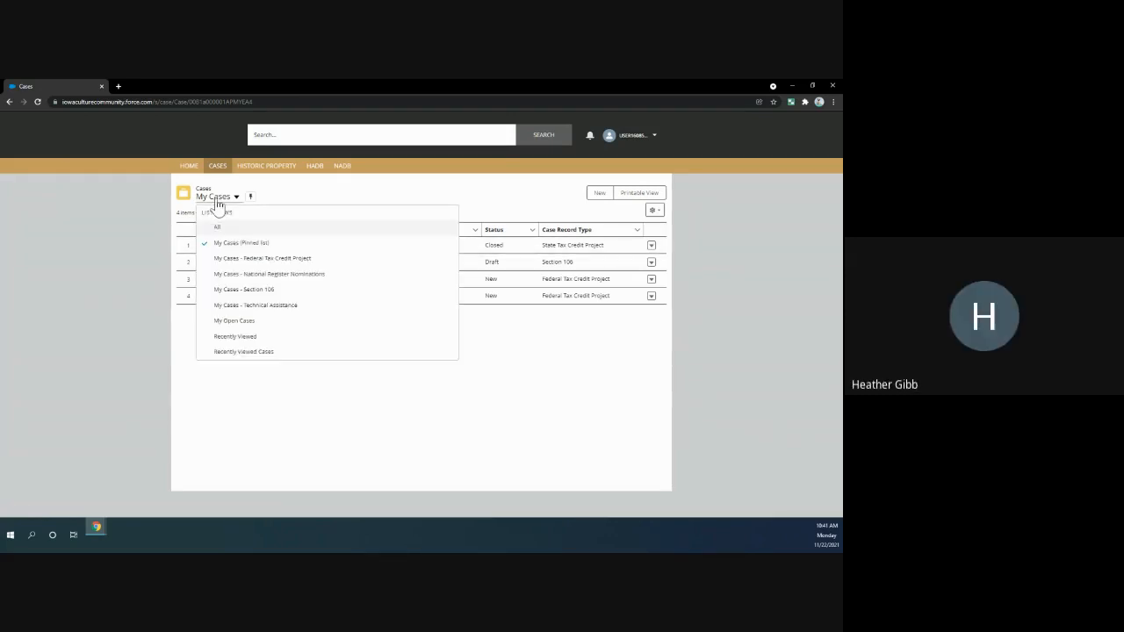
{"action": "left_click", "coordinate": [248, 261]}
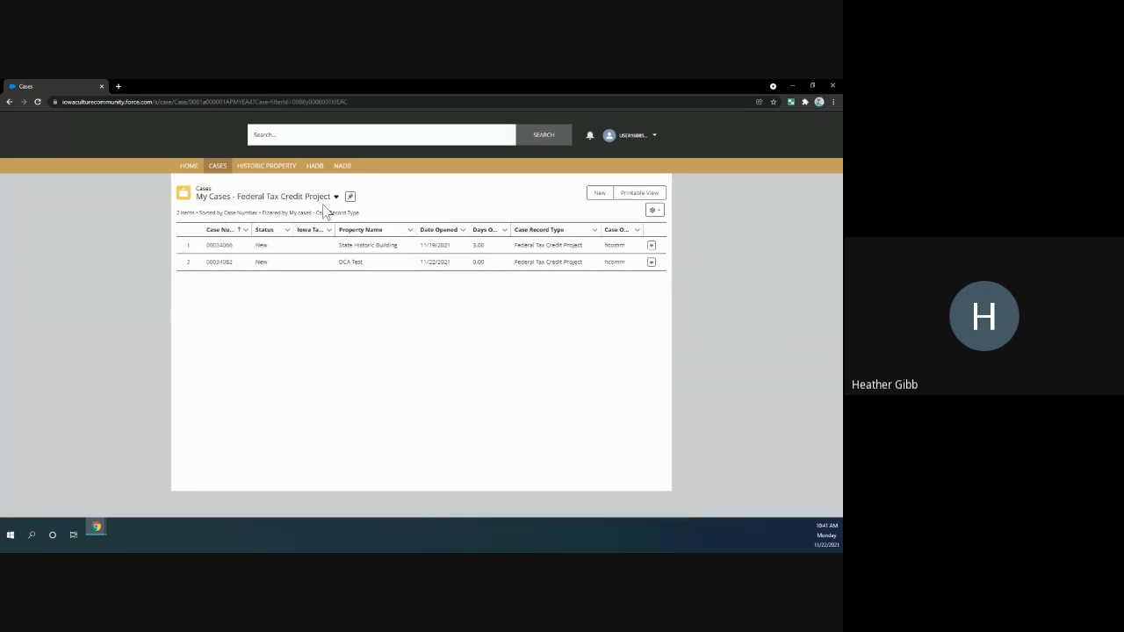
{"action": "left_click", "coordinate": [349, 229]}
{"action": "left_click", "coordinate": [349, 196]}
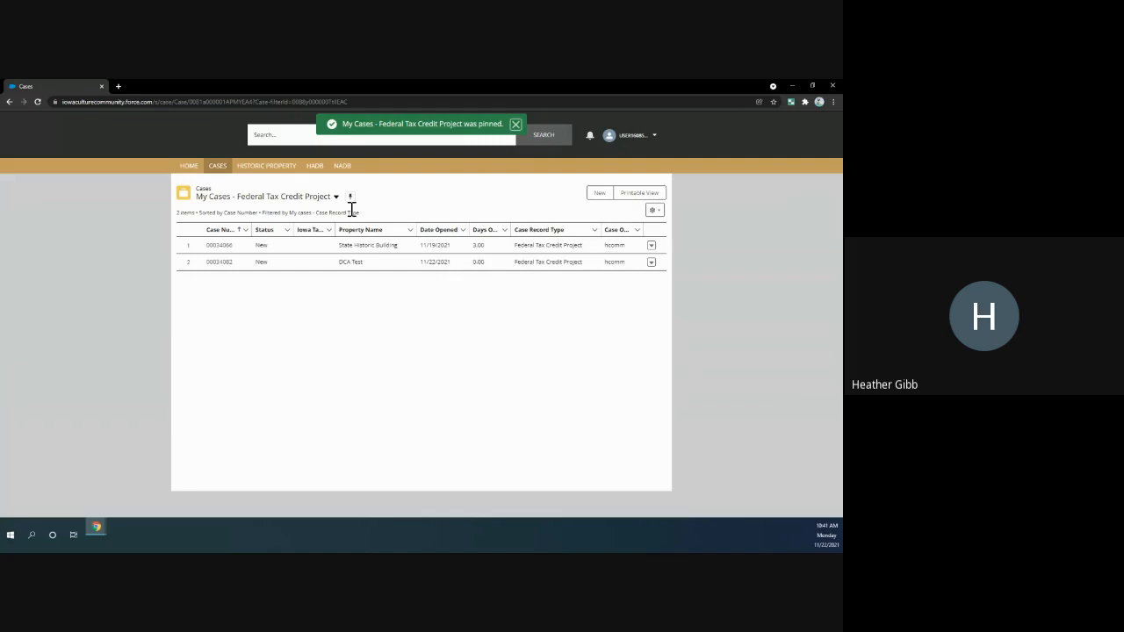
- Reopen the Cases list, check its list views and select the pinned My Cases - Federal Tax Credit Project view
{"action": "left_click", "coordinate": [219, 168]}
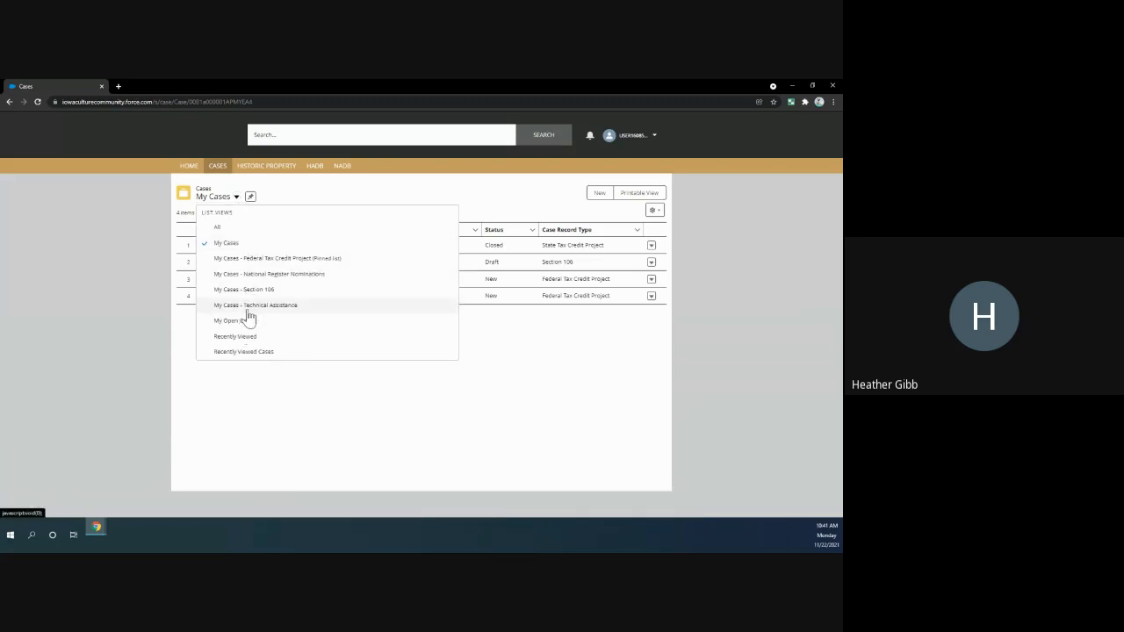
{"action": "left_click", "coordinate": [251, 259]}
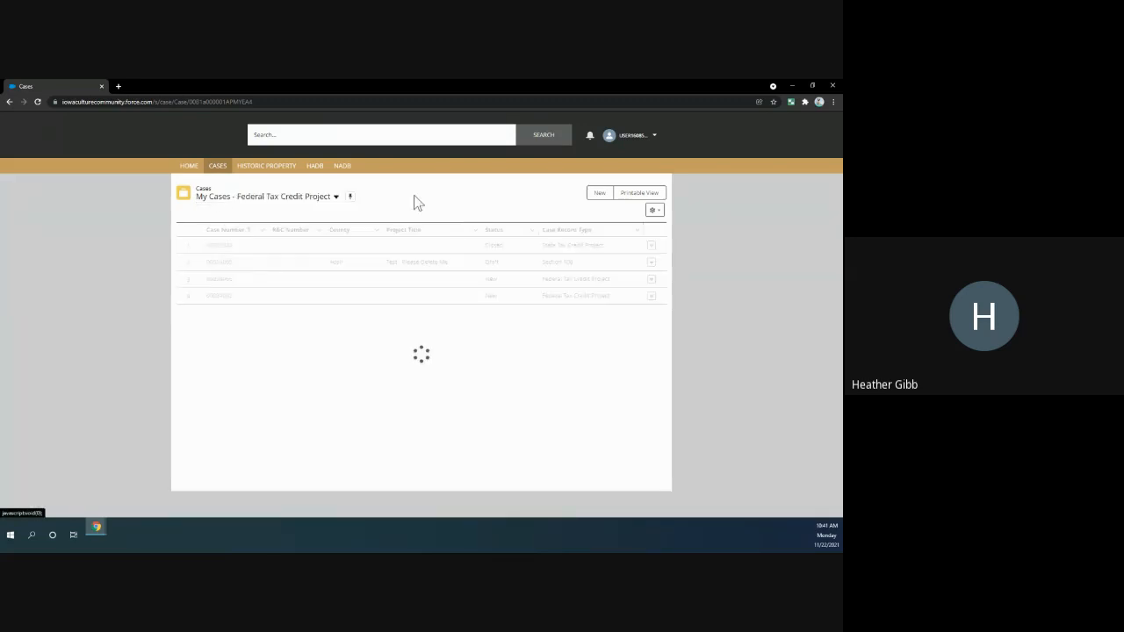